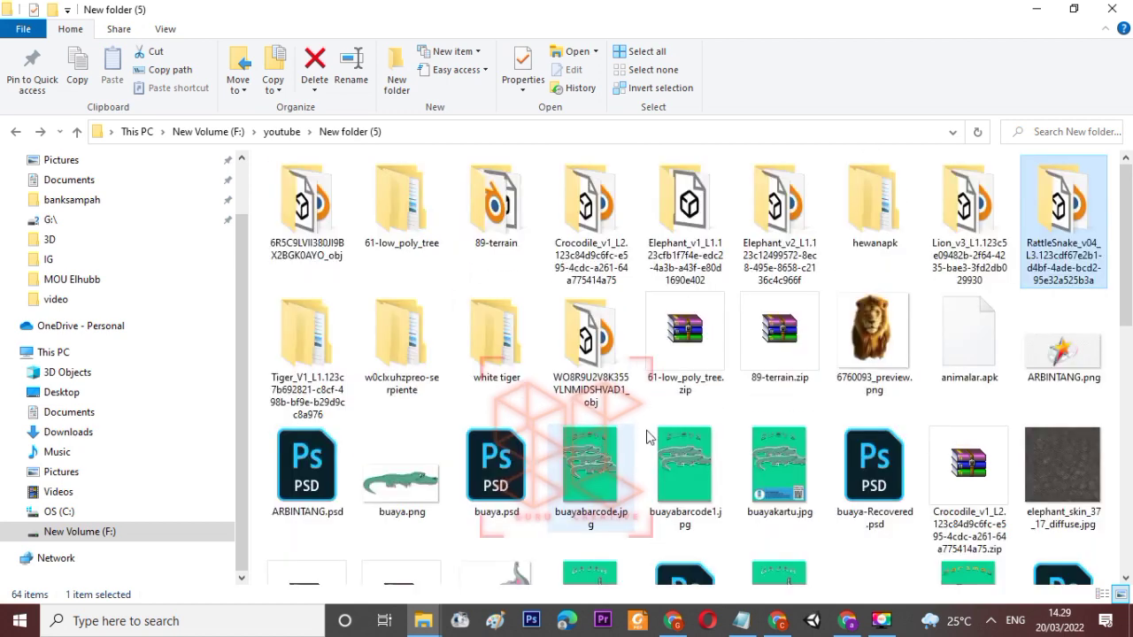
# Step: Look through the files in New folder (5) and view the crocodile card buayakartu.jpg
pyautogui.scroll(-3, 747, 428)
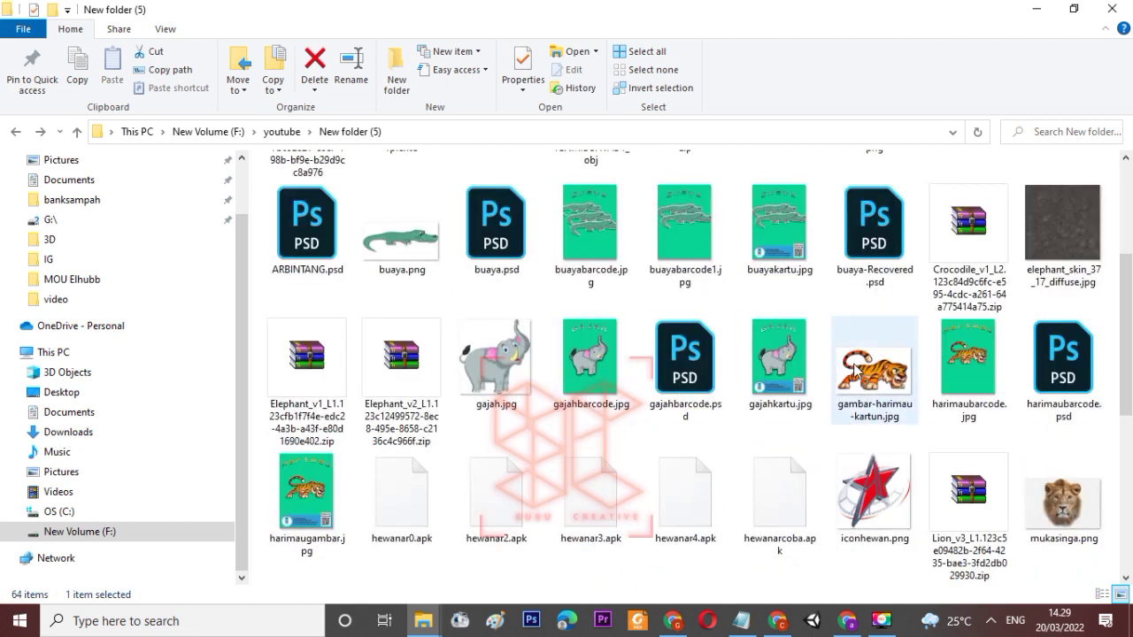
pyautogui.scroll(3, 909, 422)
pyautogui.scroll(-3, 910, 422)
pyautogui.scroll(3, 909, 422)
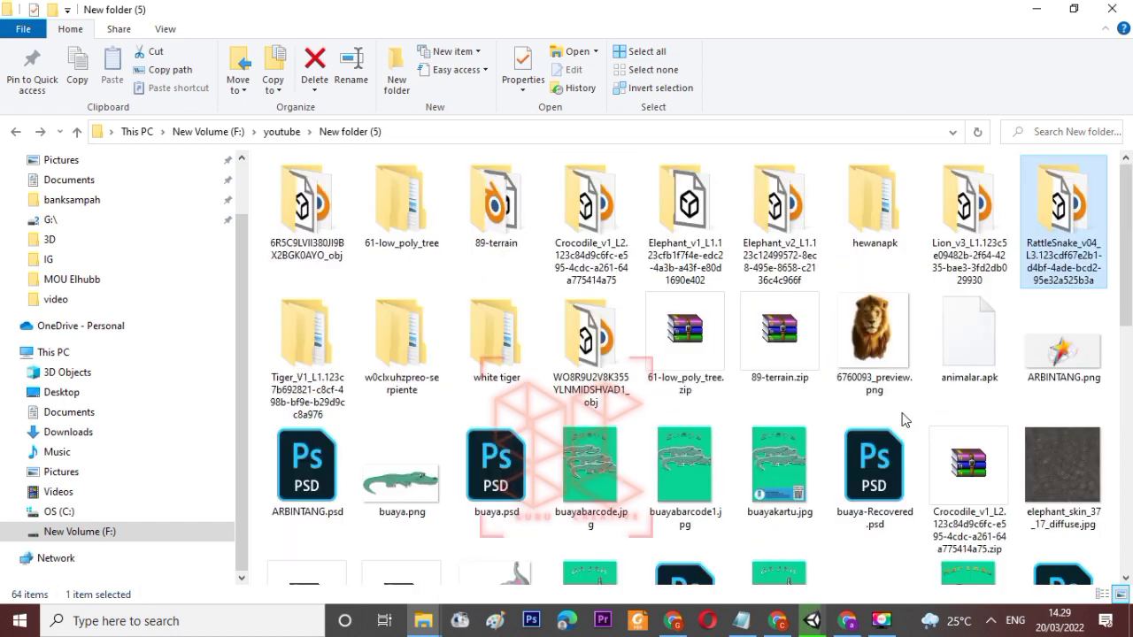
pyautogui.click(799, 496)
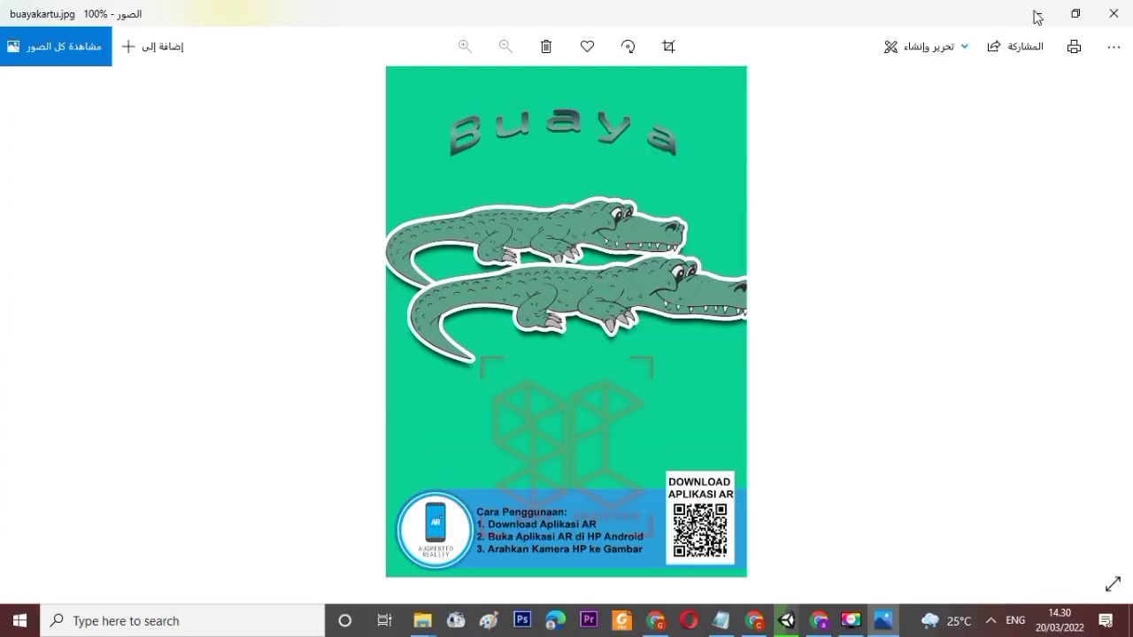
pyautogui.click(1035, 13)
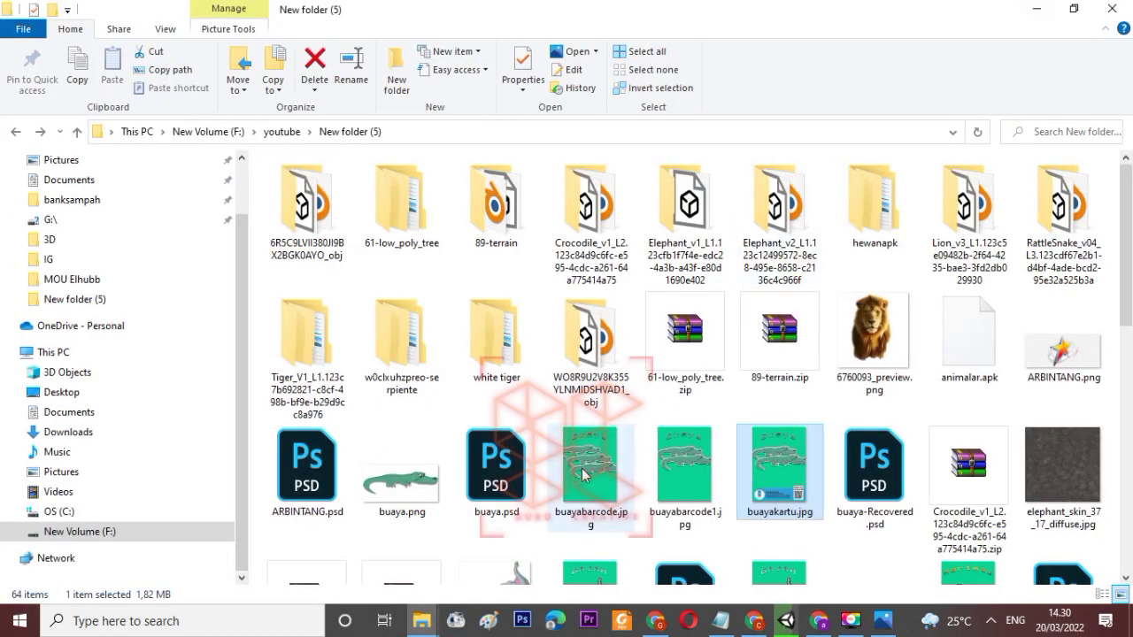
# Step: Open the snake card ularkartu.jpg and compare it with the plain version ularbarcode1.jpg
pyautogui.scroll(-3, 620, 482)
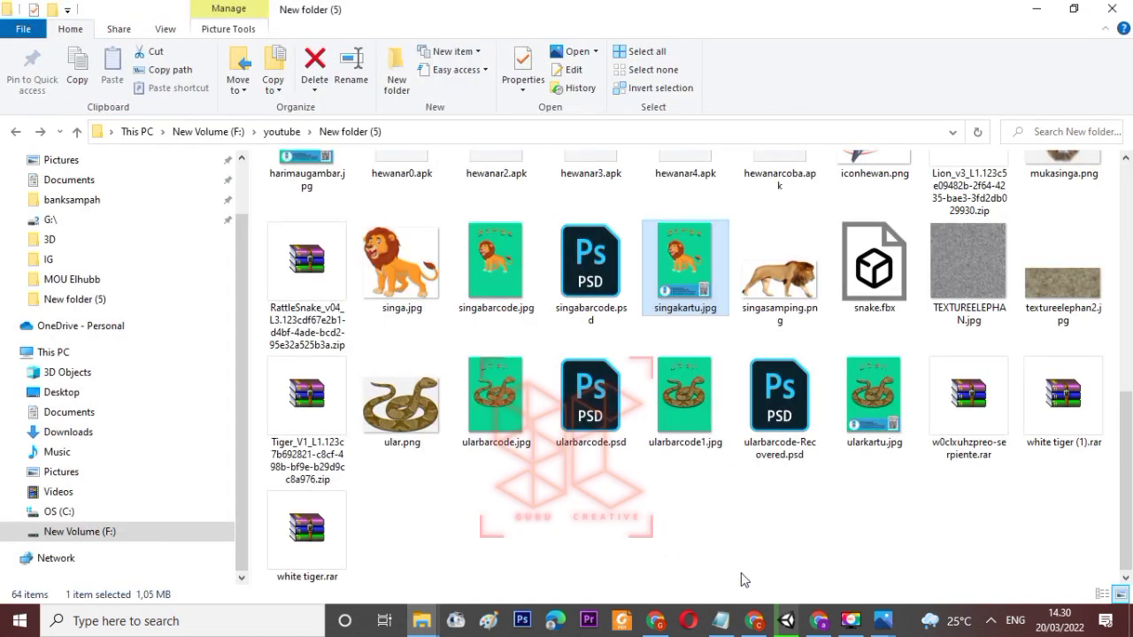
pyautogui.click(862, 423)
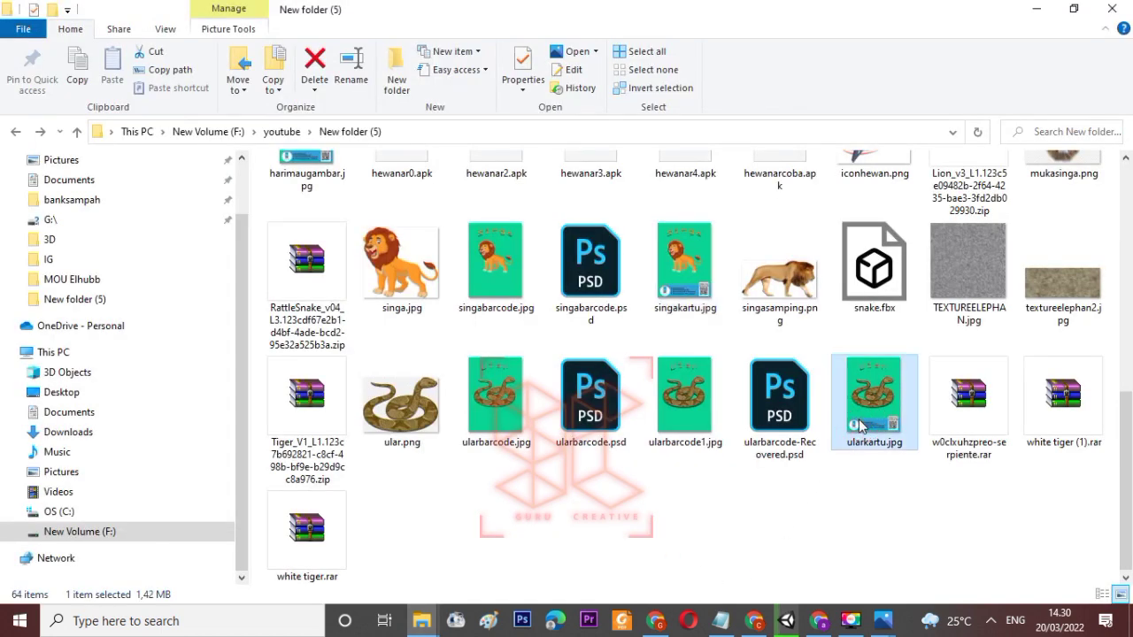
pyautogui.doubleClick(859, 424)
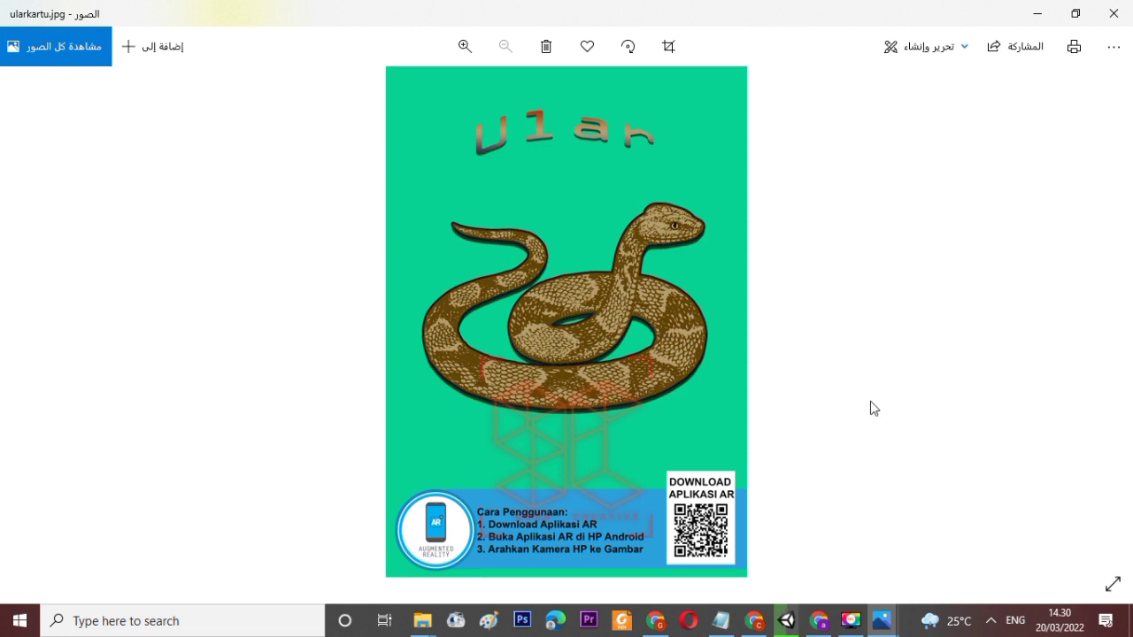
pyautogui.press('Left')
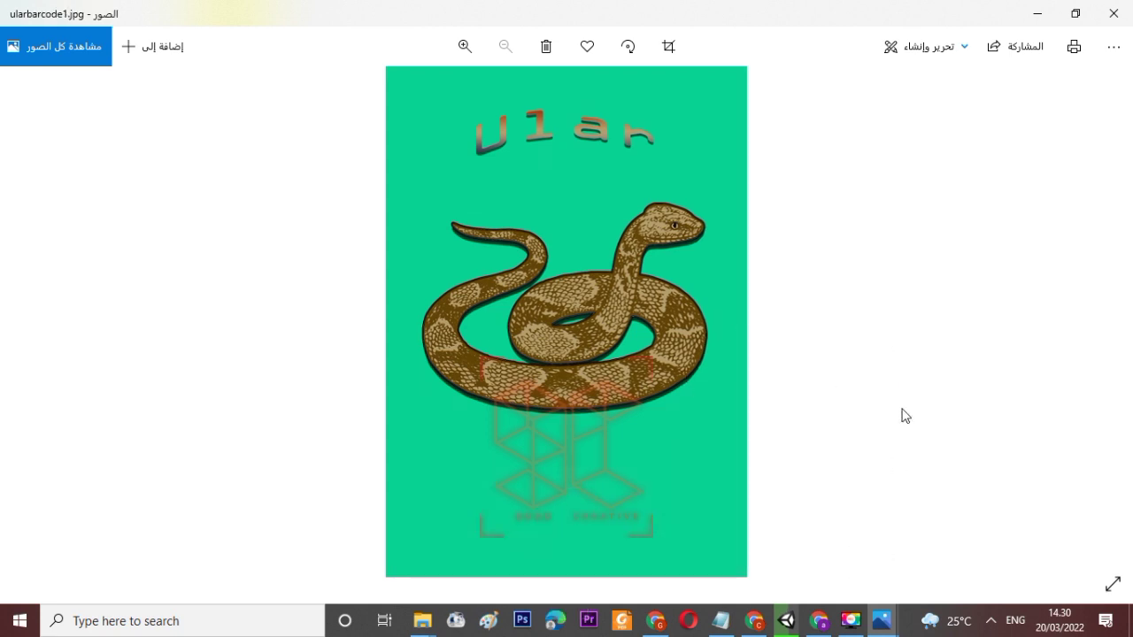
pyautogui.press('Right')
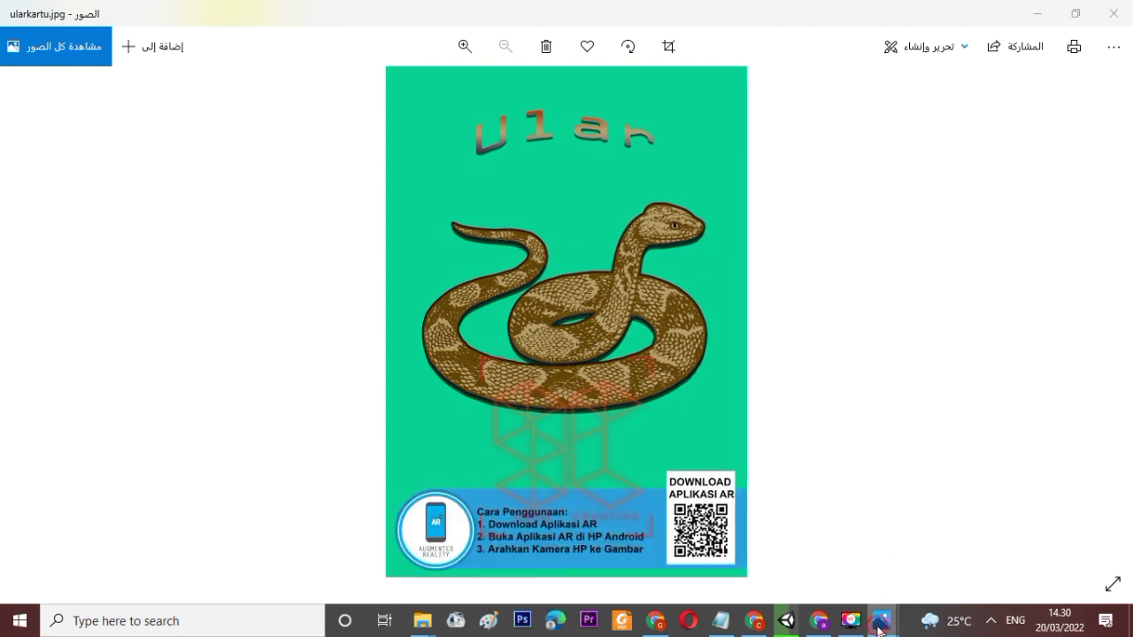
# Step: Bring the already opened lion card singakartu.jpg and crocodile card buayakartu.jpg into view
pyautogui.moveTo(883, 619)
pyautogui.click(896, 558)
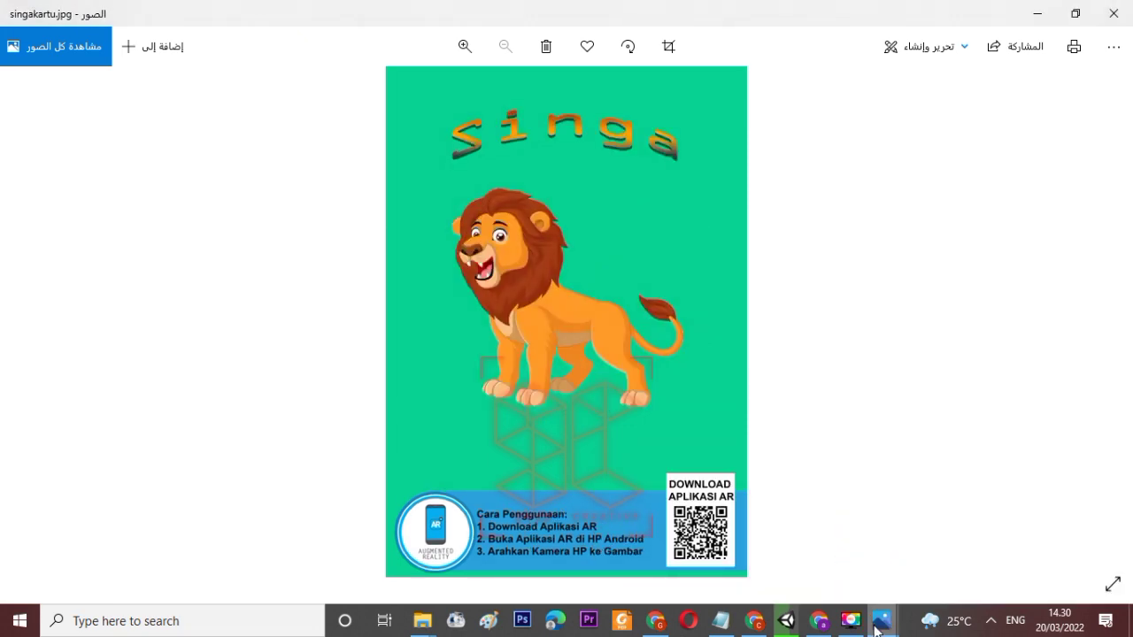
pyautogui.click(746, 567)
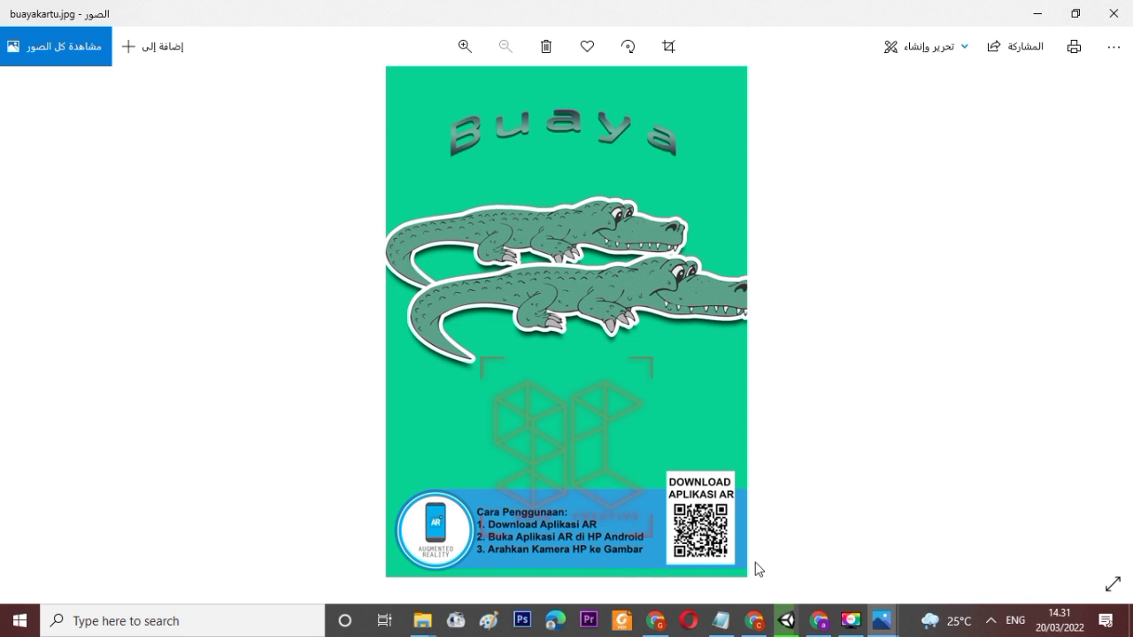
# Step: Switch to Unity and change the ARHewan project's build platform to Android
pyautogui.click(784, 619)
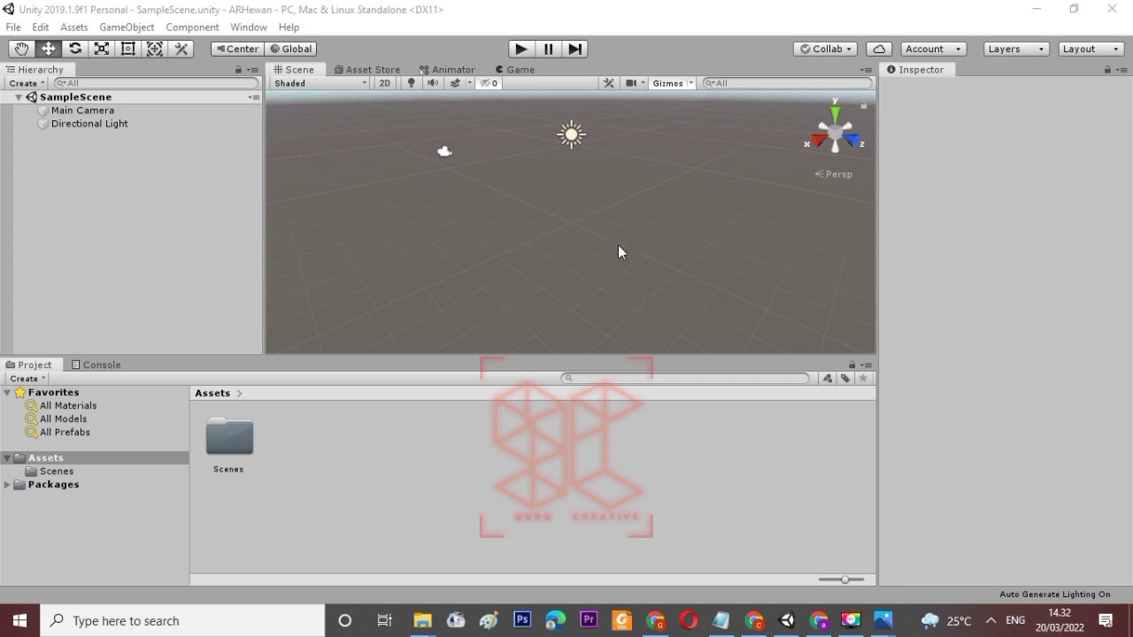
pyautogui.click(14, 27)
pyautogui.moveTo(39, 29)
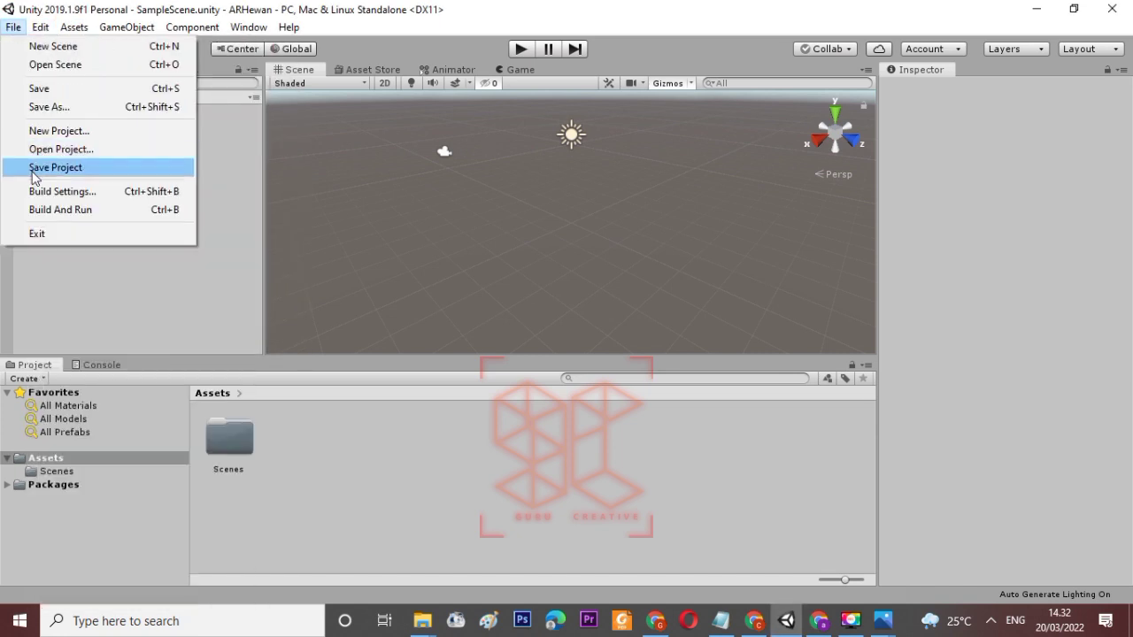
pyautogui.click(86, 197)
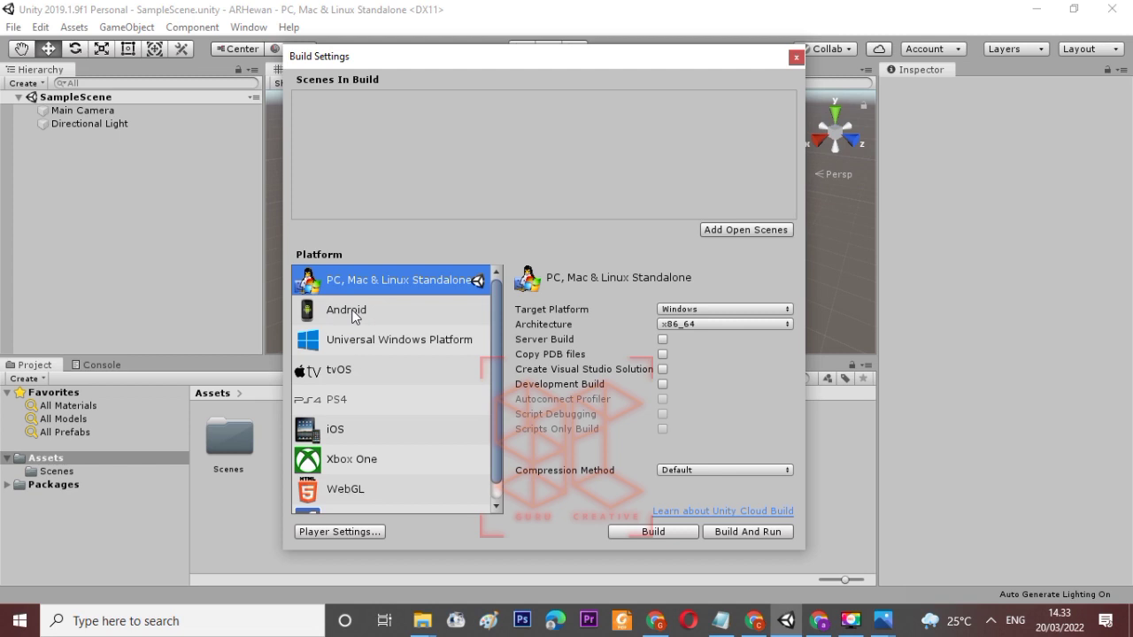
pyautogui.click(352, 314)
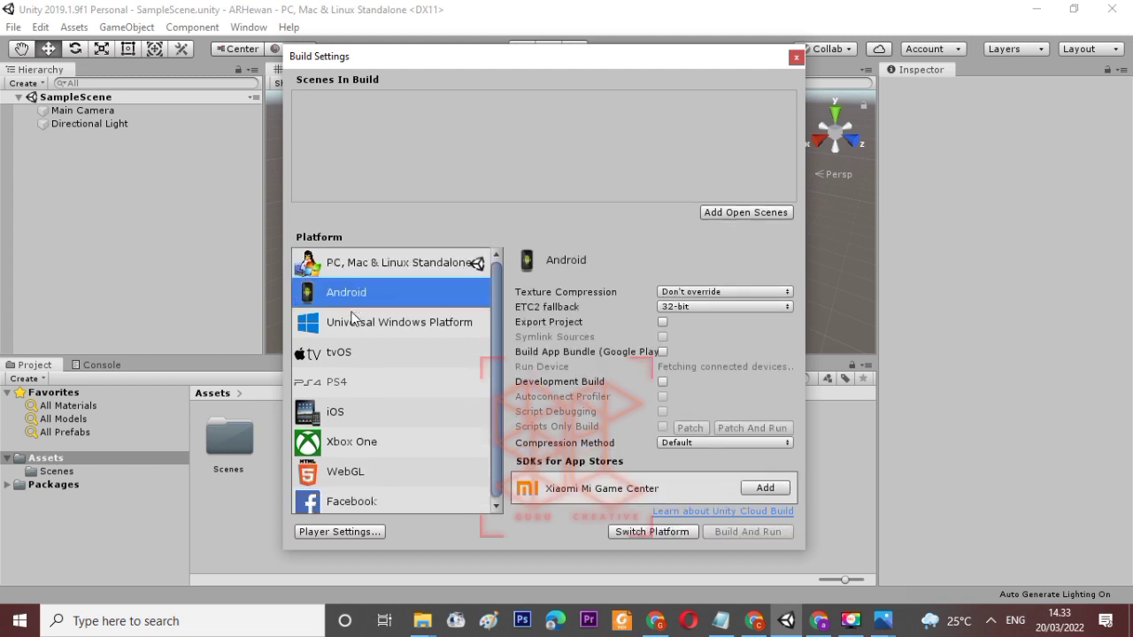
pyautogui.press('Down')
pyautogui.click(409, 310)
pyautogui.click(675, 535)
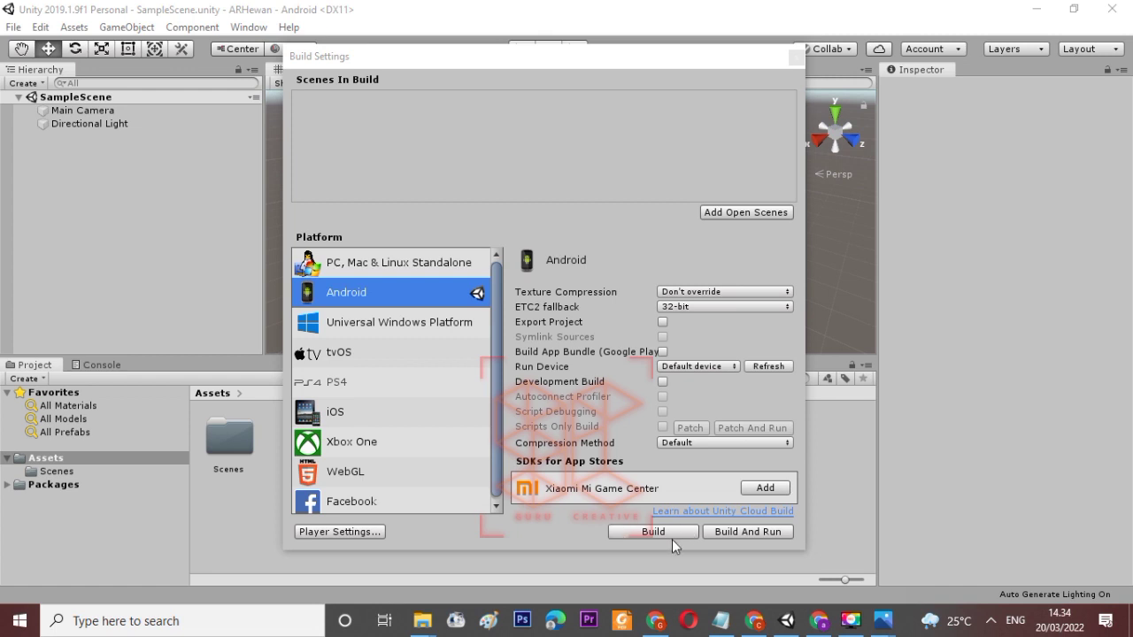
# Step: Set the company name to crtv in the project's player settings
pyautogui.click(340, 532)
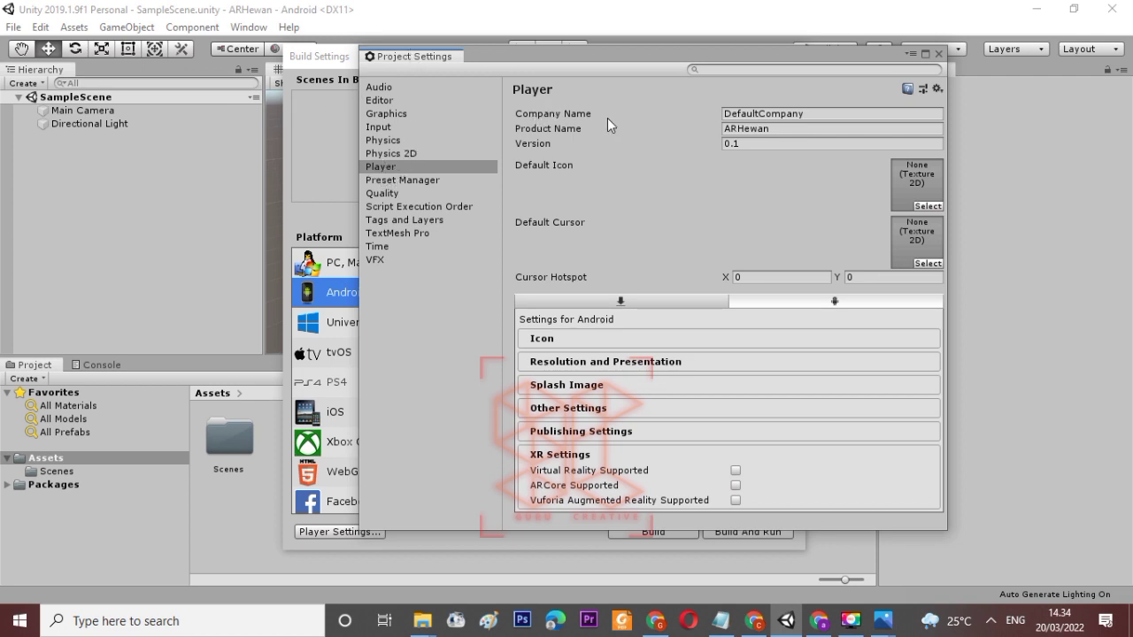
pyautogui.click(830, 112)
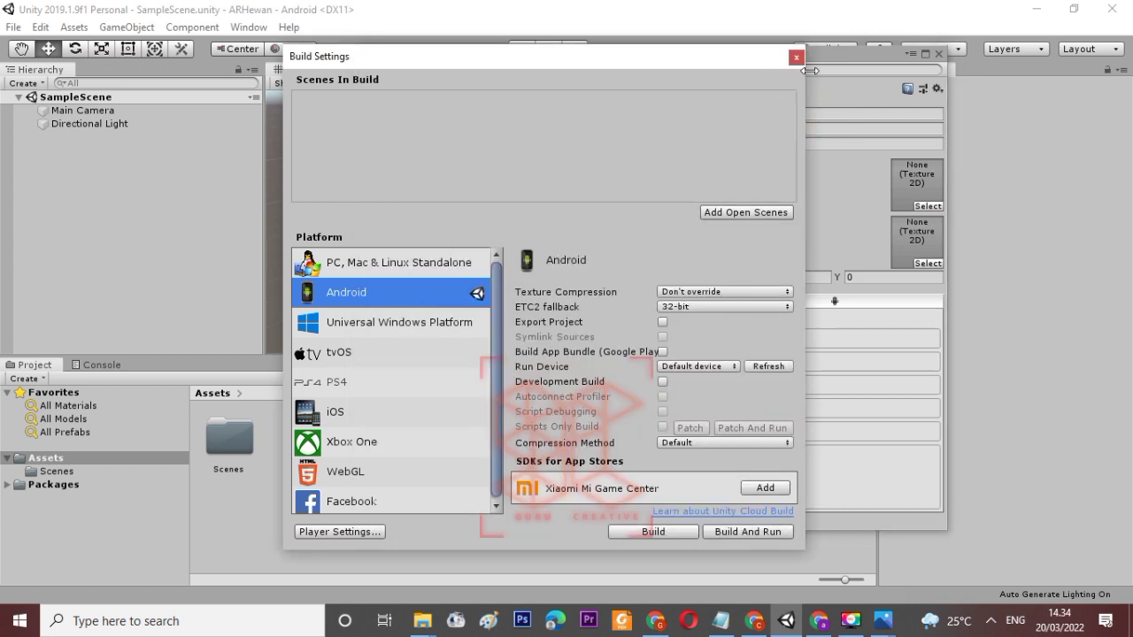
pyautogui.click(827, 88)
pyautogui.click(791, 113)
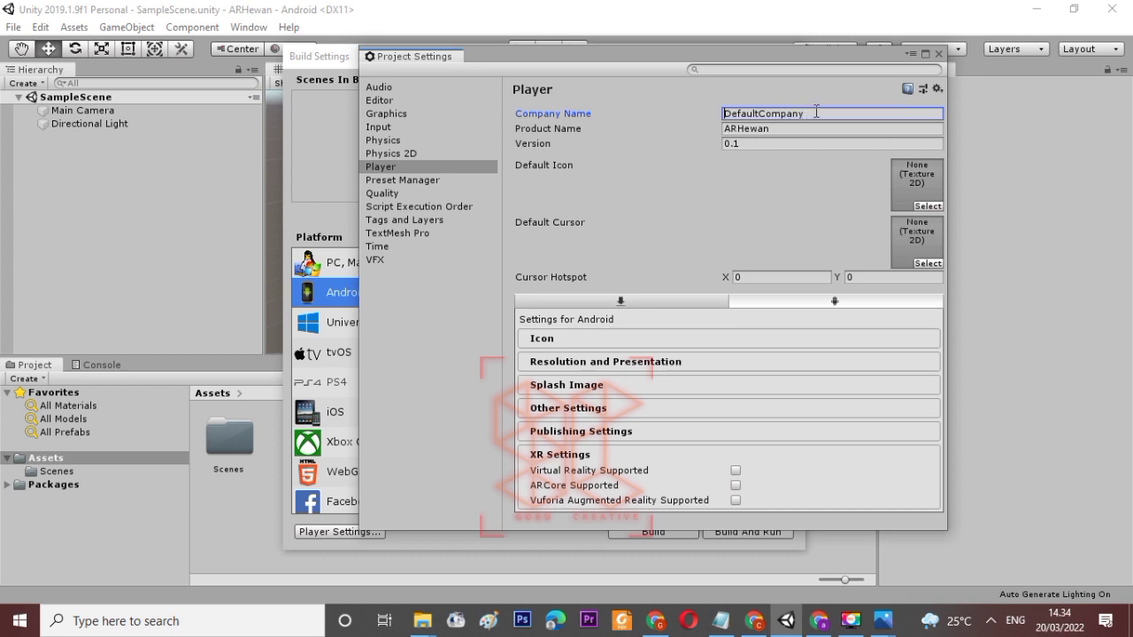
pyautogui.moveTo(814, 114); pyautogui.dragTo(719, 118)
pyautogui.write('cru')
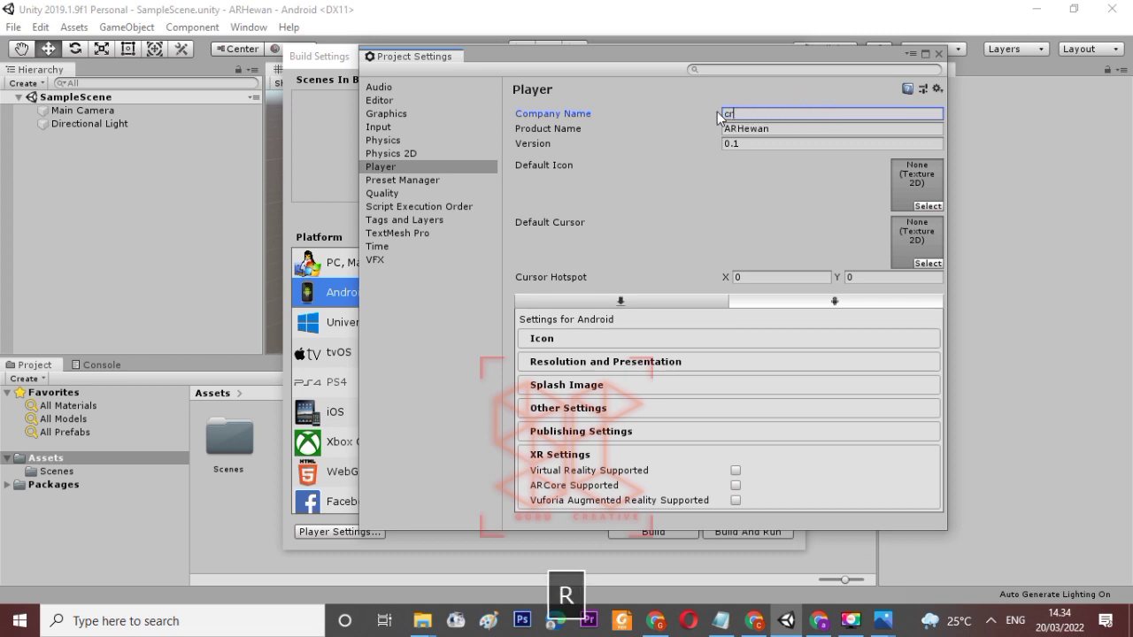
pyautogui.press('BackSpace')
pyautogui.write('tv')
pyautogui.click(790, 130)
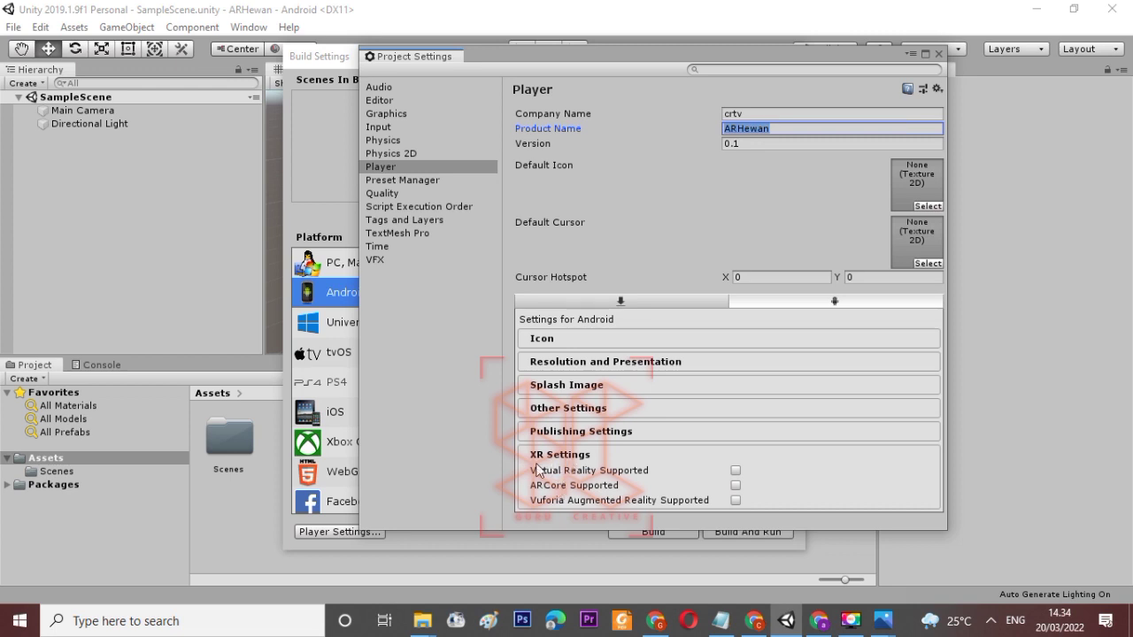
# Step: Enable Vuforia Augmented Reality support for Android and remove Vulkan from the graphics APIs
pyautogui.click(737, 502)
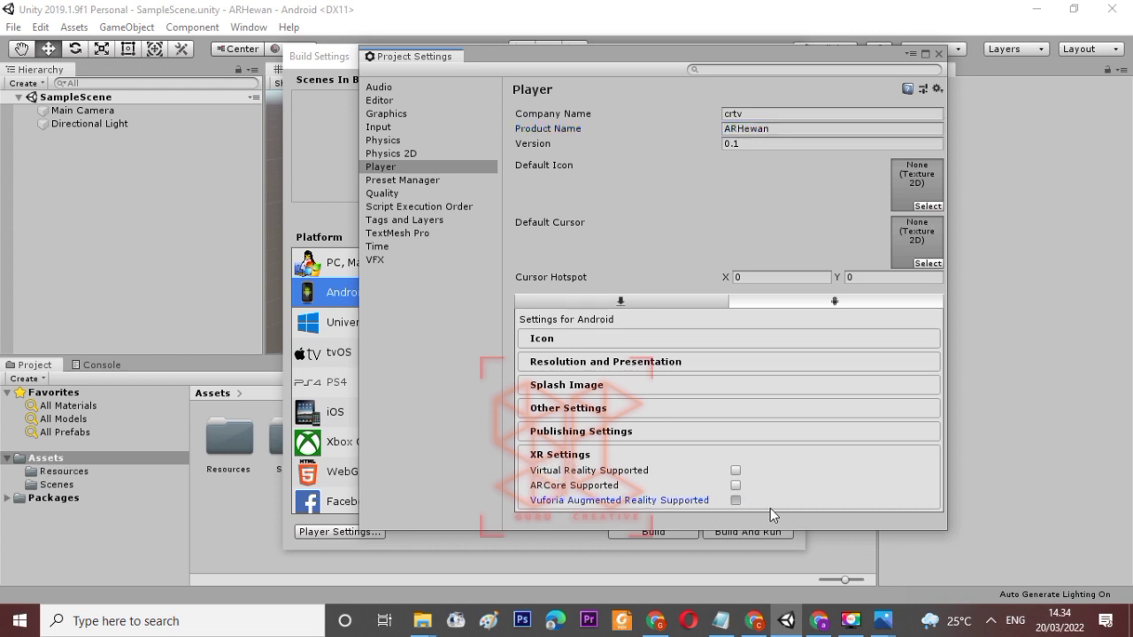
pyautogui.scroll(-1, 761, 478)
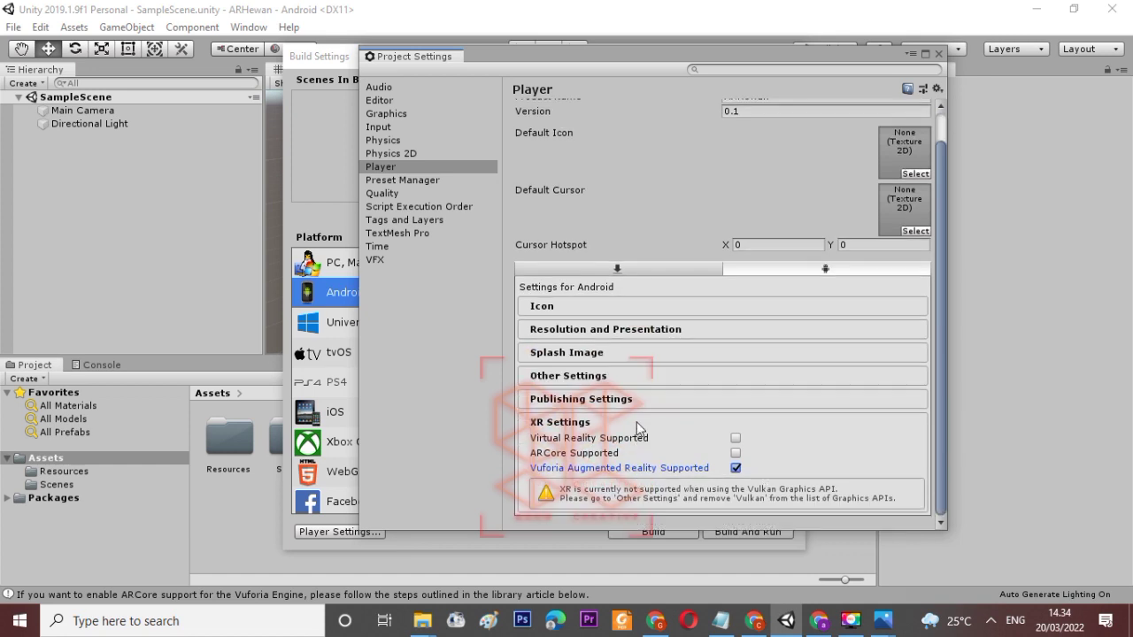
pyautogui.click(546, 377)
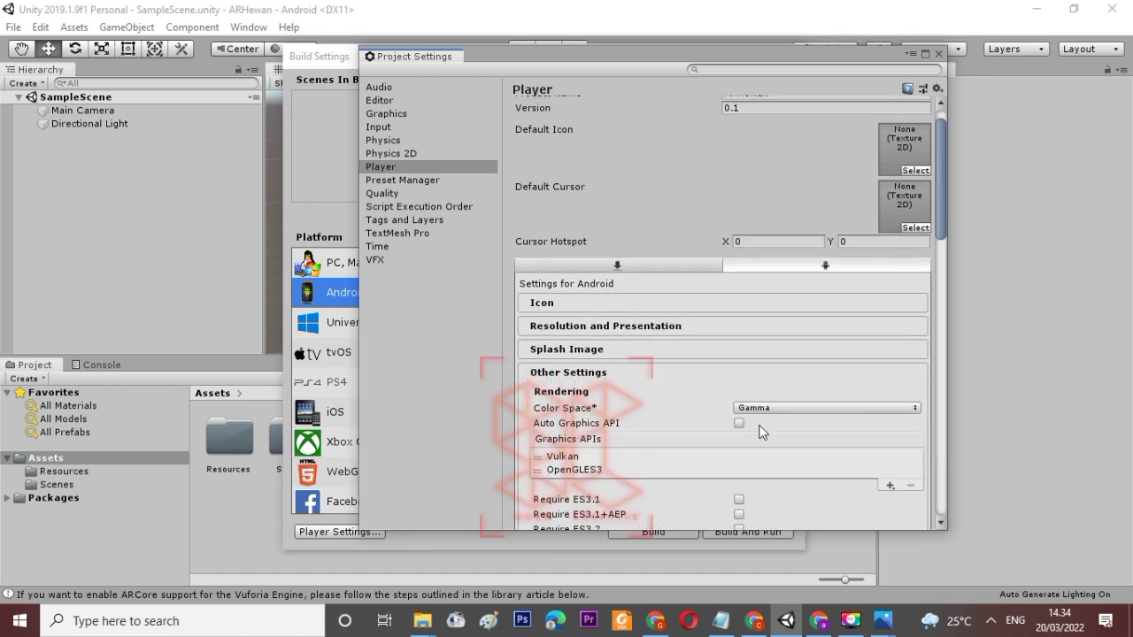
pyautogui.scroll(-3, 589, 363)
pyautogui.click(563, 357)
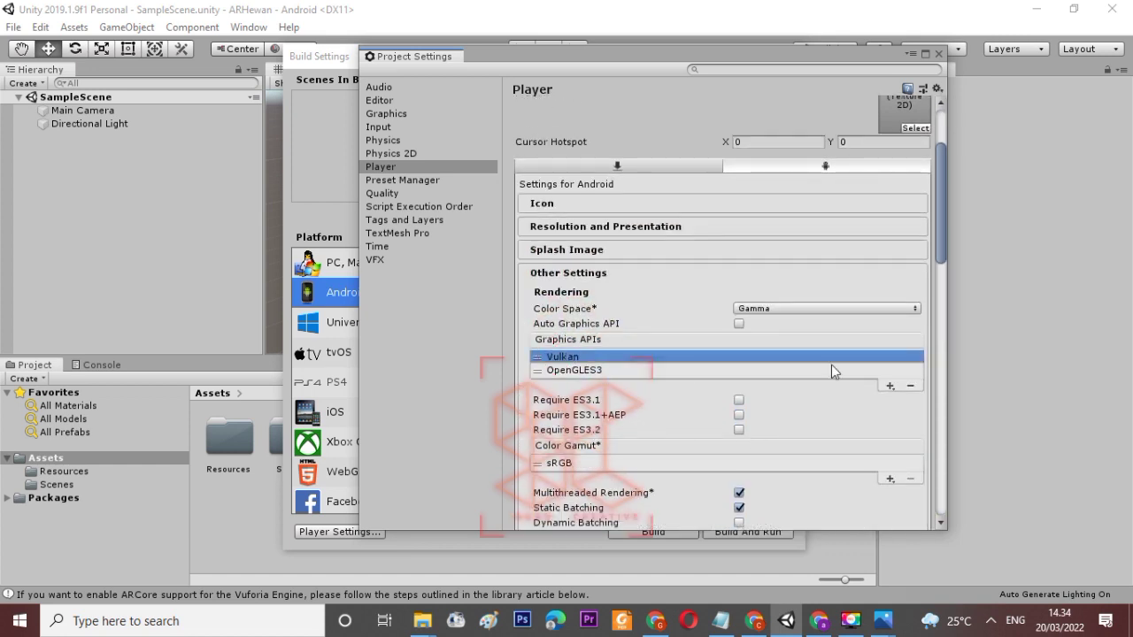
pyautogui.click(910, 386)
# Step: Add OpenGLES2 to the graphics APIs in the Android player settings
pyautogui.scroll(-3, 672, 403)
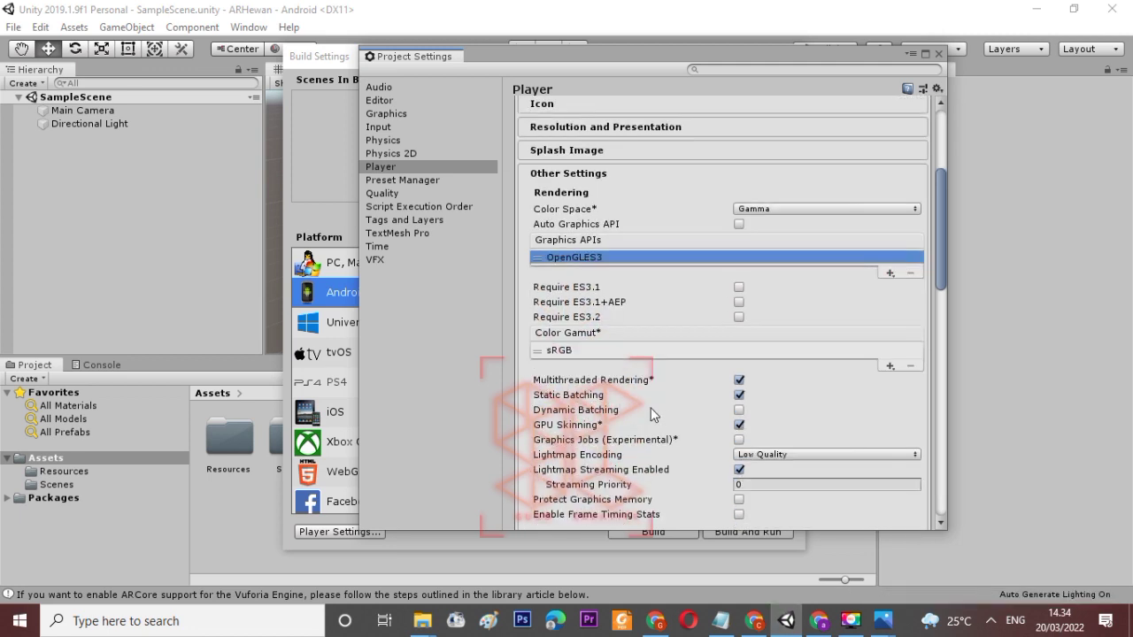
pyautogui.click(890, 273)
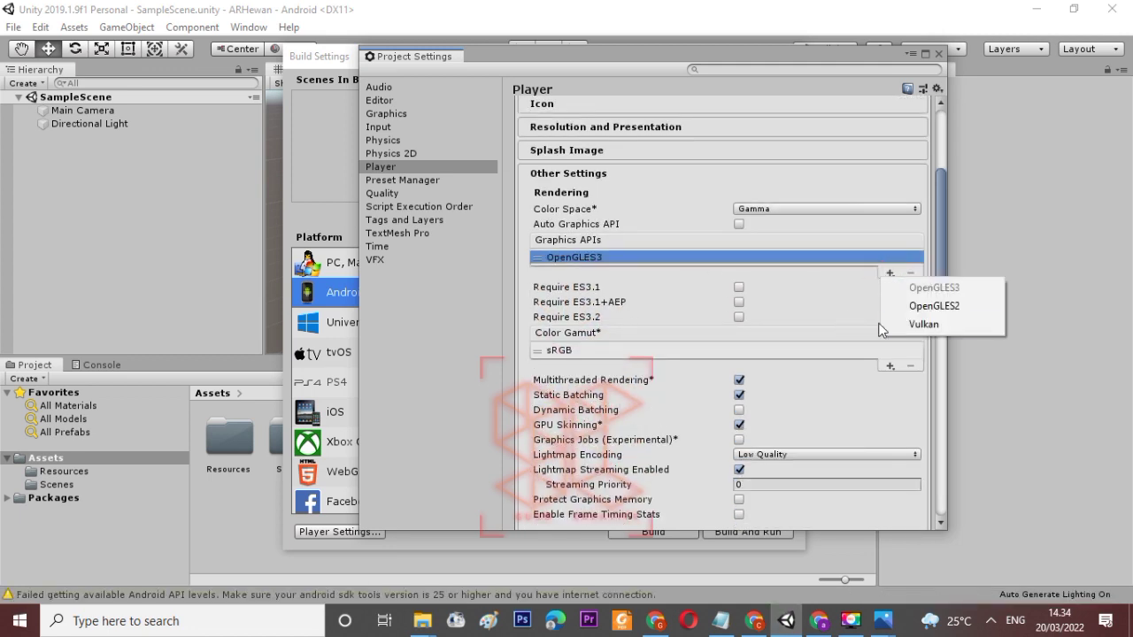
pyautogui.click(931, 305)
# Step: Set the Android package name to com.crtv.ARHewan, matching the company and product names
pyautogui.scroll(-3, 758, 414)
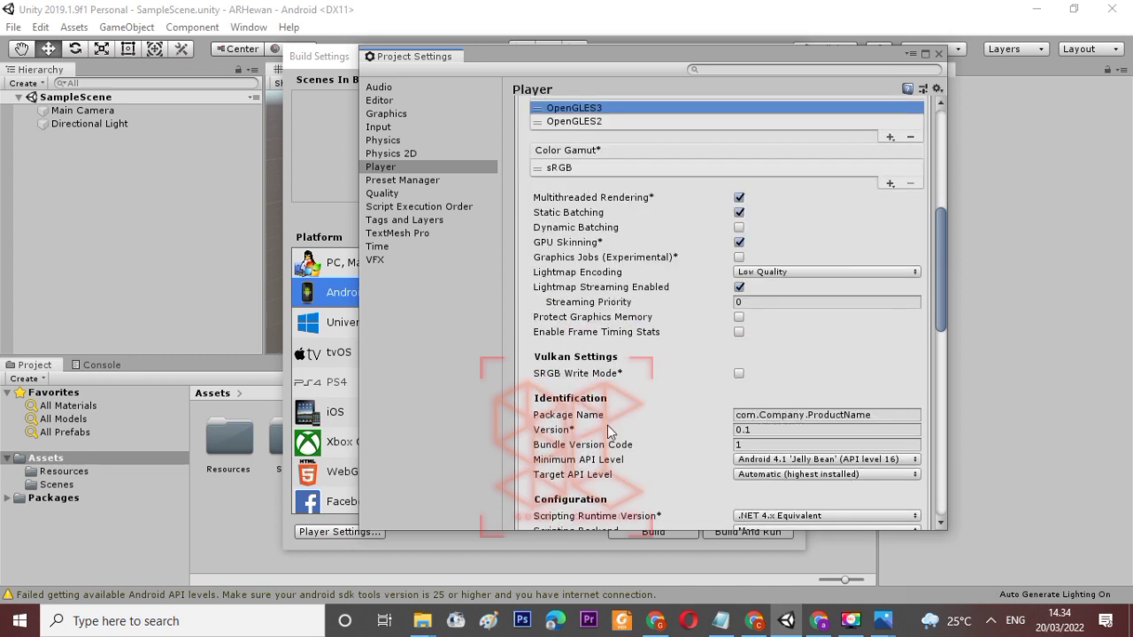
pyautogui.moveTo(759, 415); pyautogui.dragTo(805, 422)
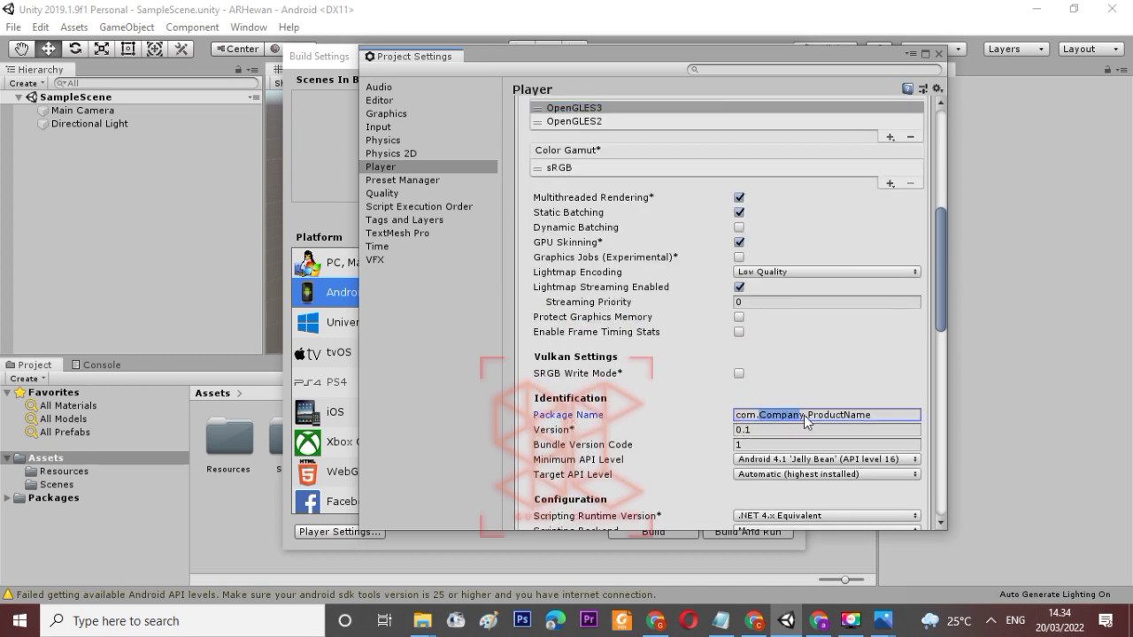
pyautogui.press('BackSpace')
pyautogui.write('crt')
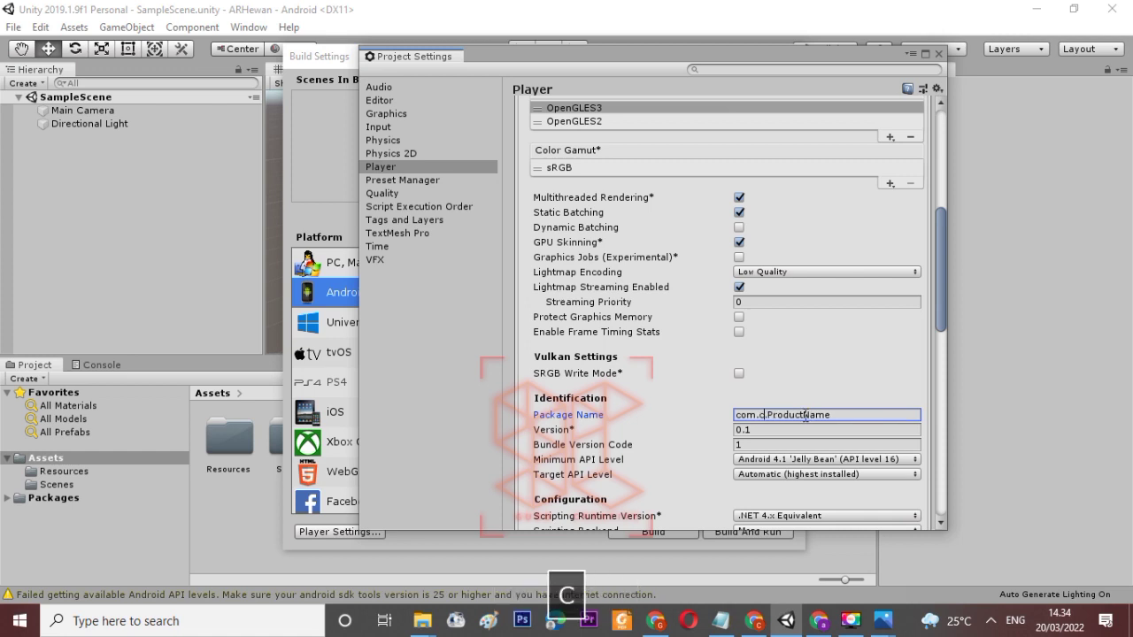
pyautogui.write('v')
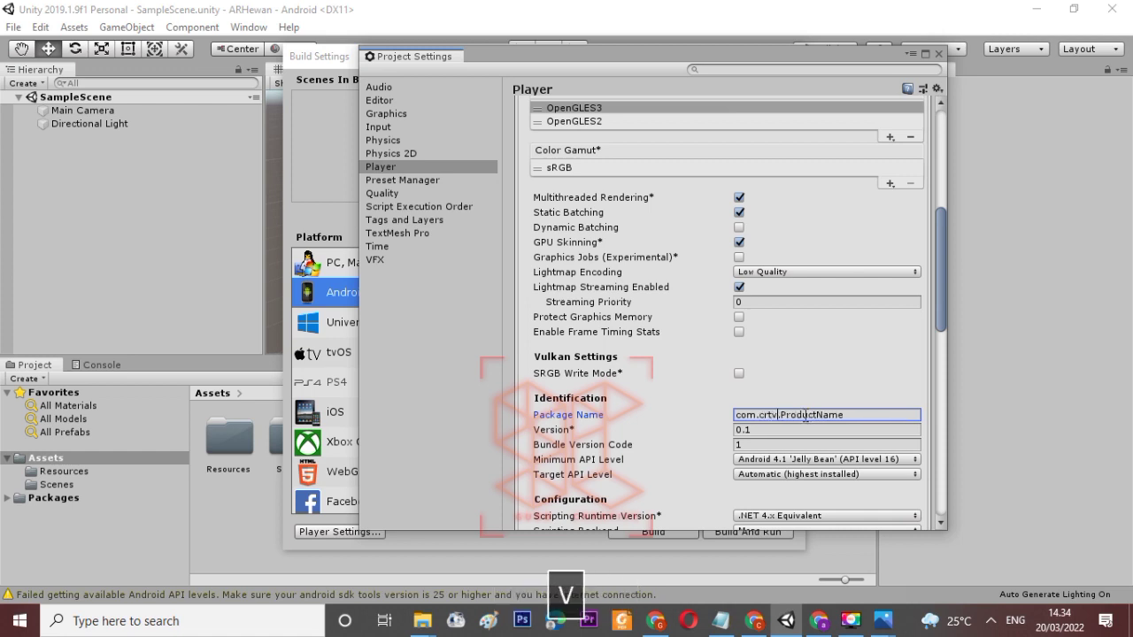
pyautogui.moveTo(781, 416); pyautogui.dragTo(857, 418)
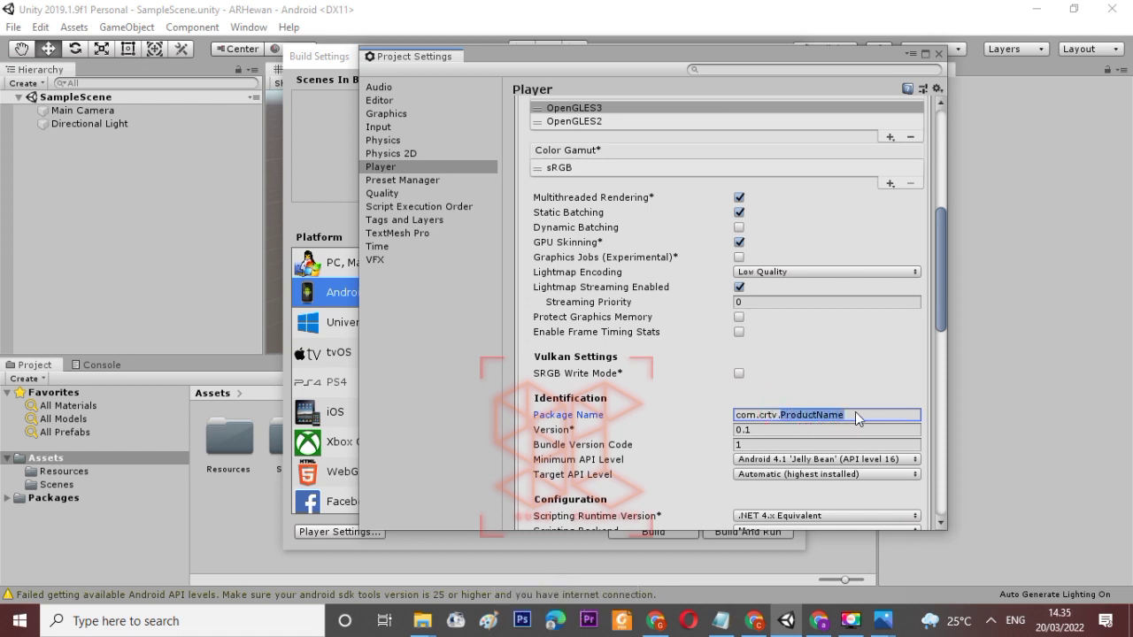
pyautogui.write('ARHewan')
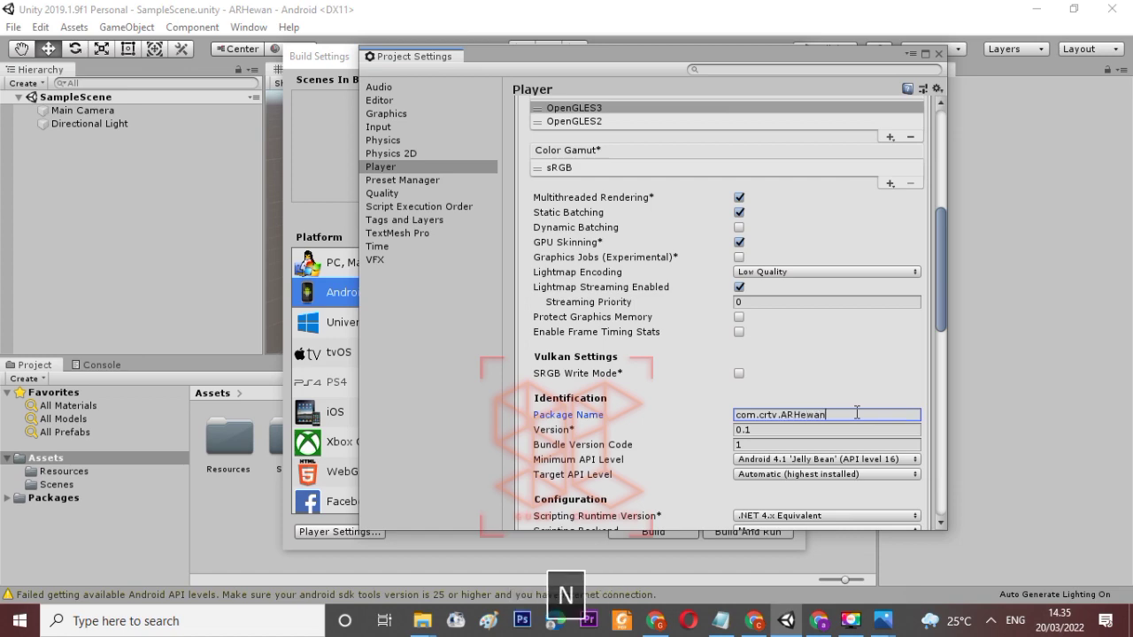
pyautogui.scroll(10, 857, 411)
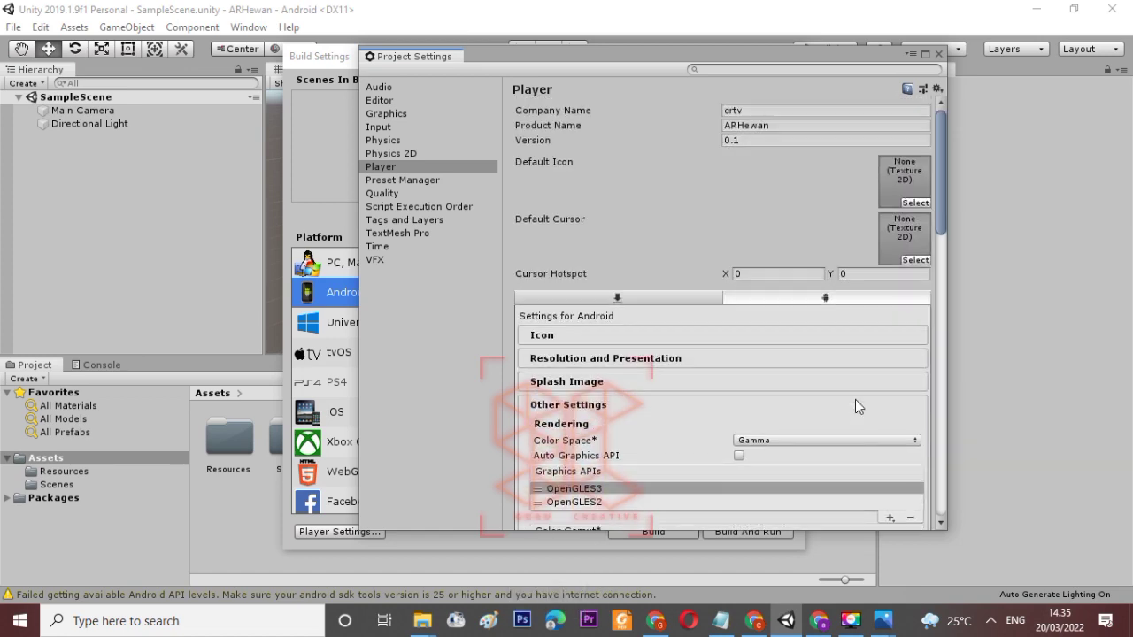
pyautogui.scroll(-15, 804, 437)
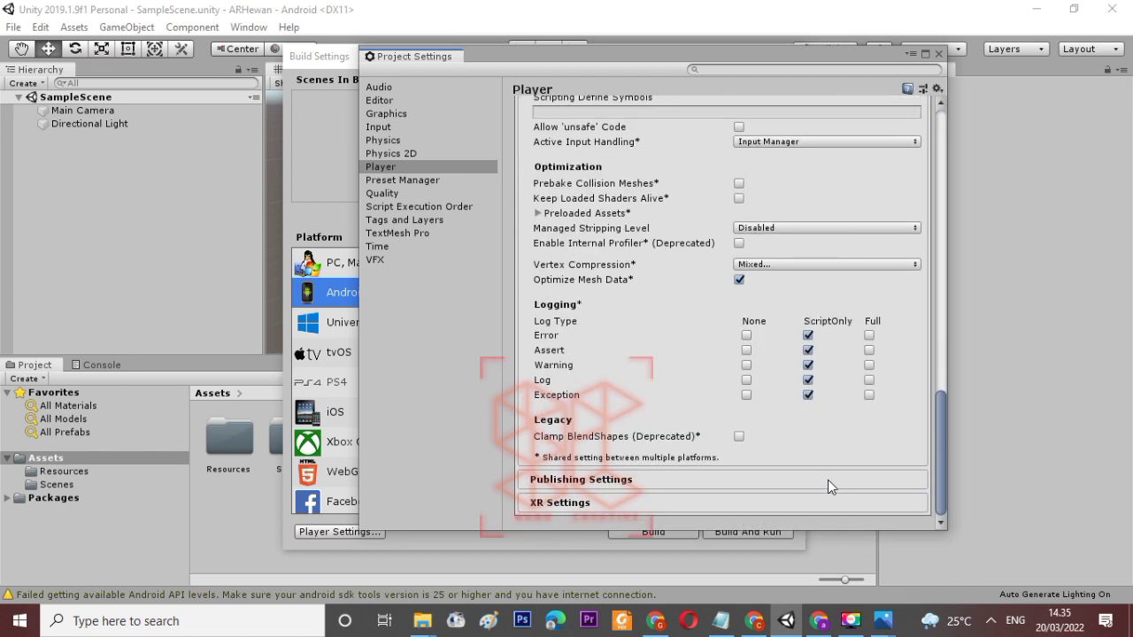
# Step: Close the project settings and the build settings windows to return to the scene
pyautogui.scroll(5, 828, 468)
pyautogui.click(938, 55)
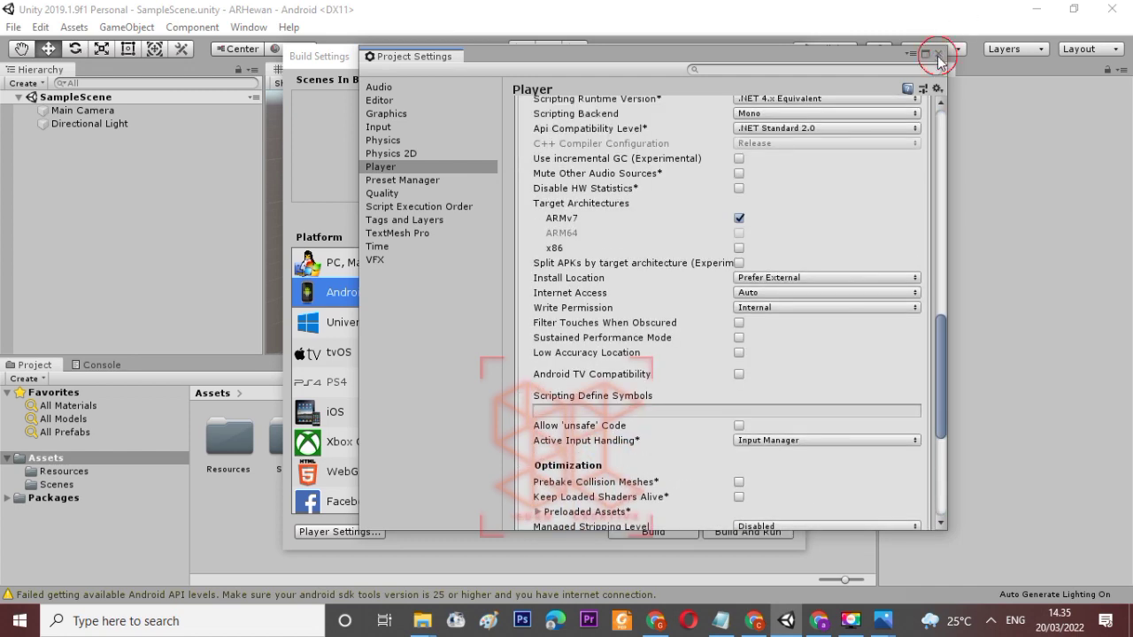
pyautogui.click(790, 62)
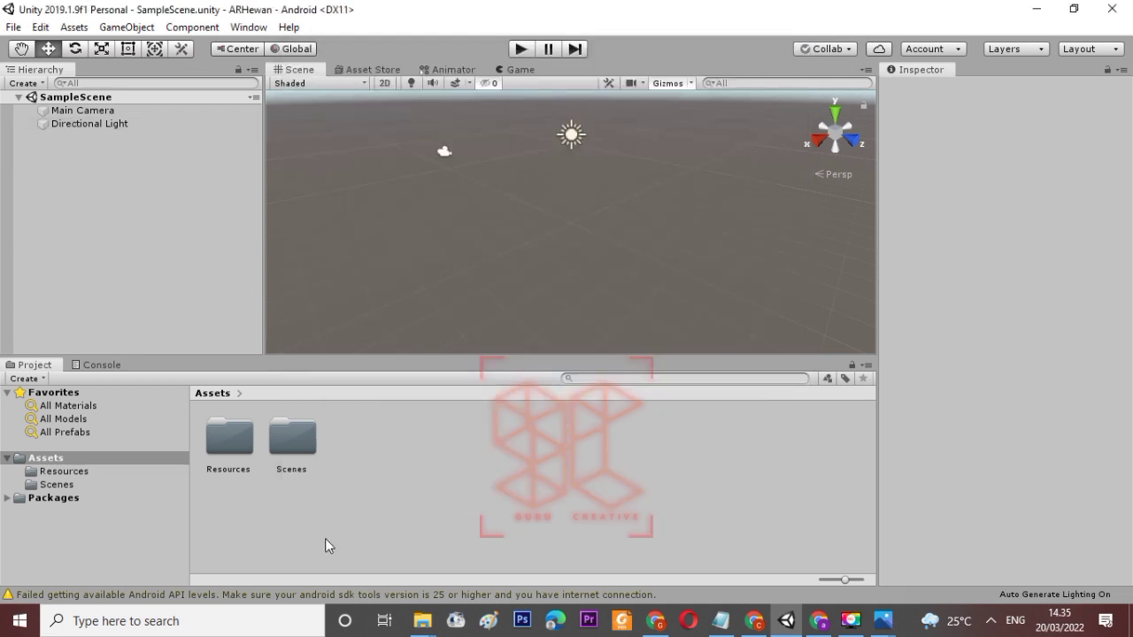
pyautogui.click(250, 447)
pyautogui.click(278, 447)
pyautogui.click(244, 448)
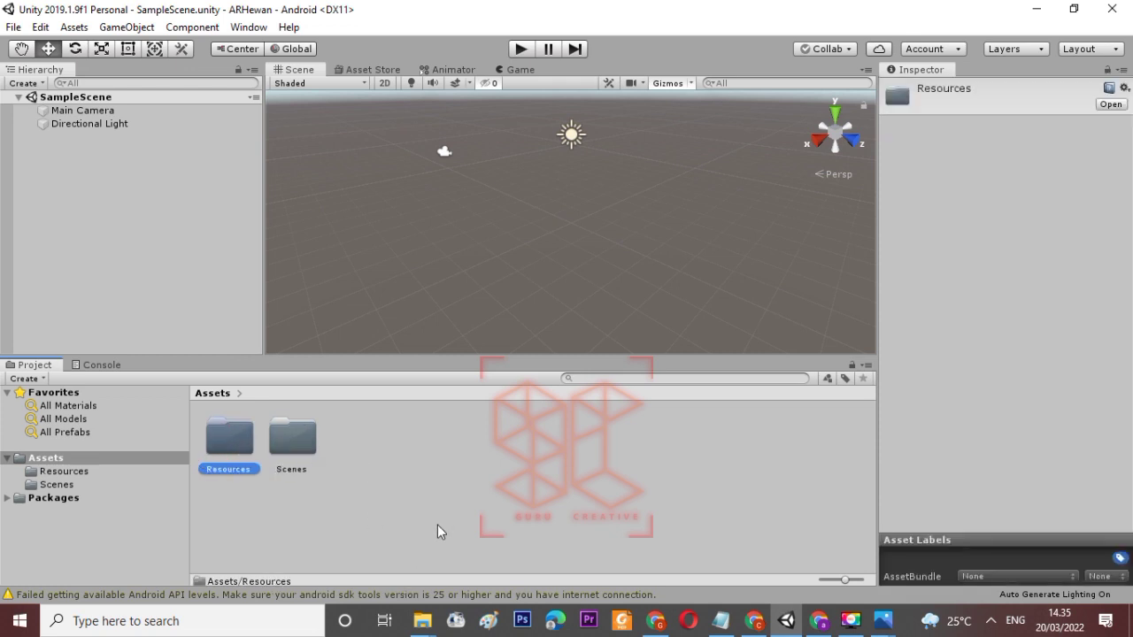
# Step: Import buaya.fbx from the Crocodile_v1_L2 folder in File Explorer into the Unity project's Assets folder
pyautogui.click(422, 620)
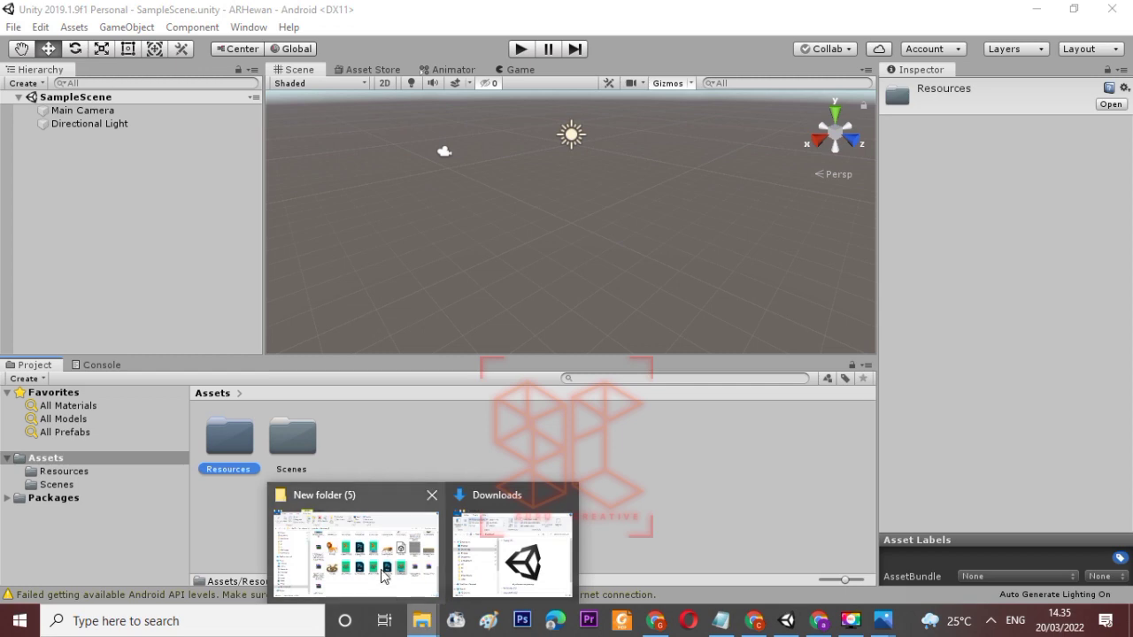
pyautogui.click(384, 577)
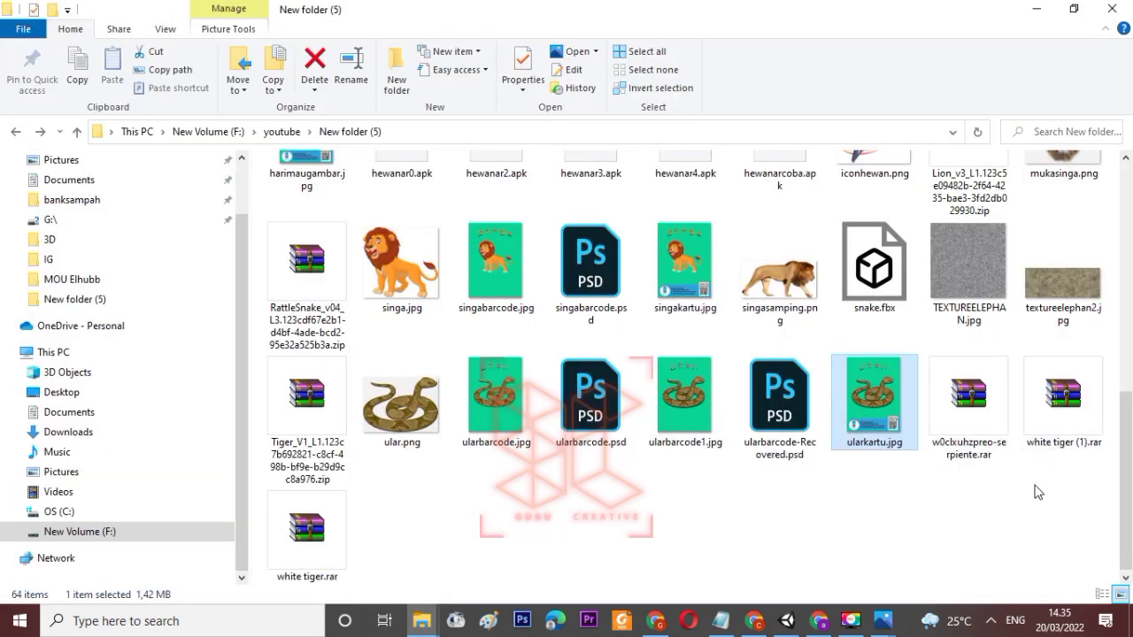
pyautogui.scroll(5, 1027, 486)
pyautogui.doubleClick(610, 252)
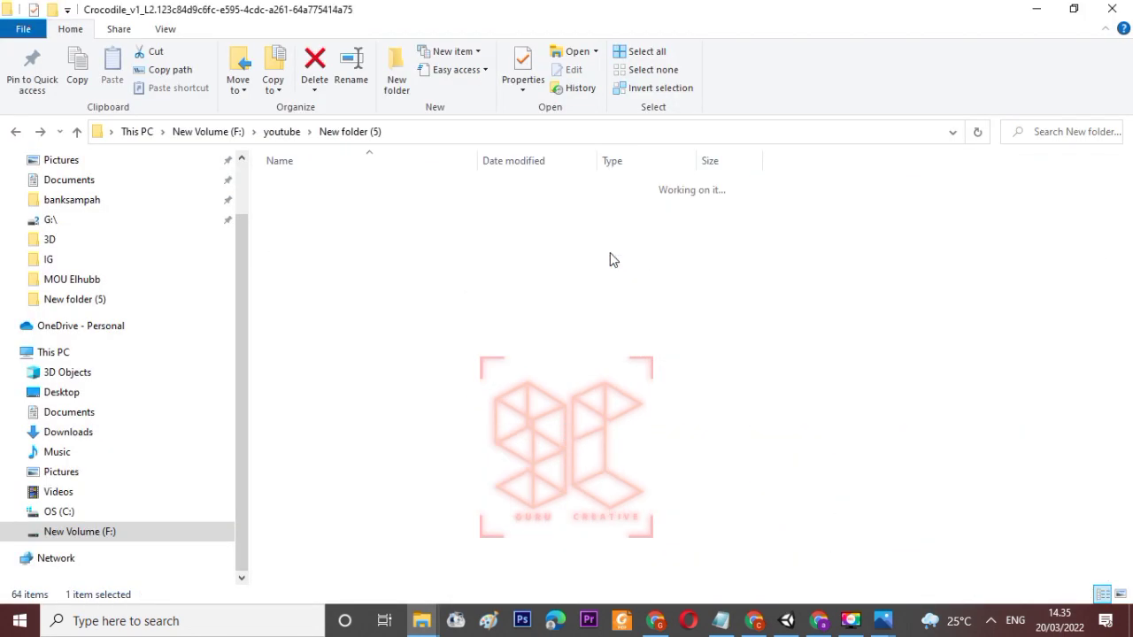
pyautogui.click(357, 242)
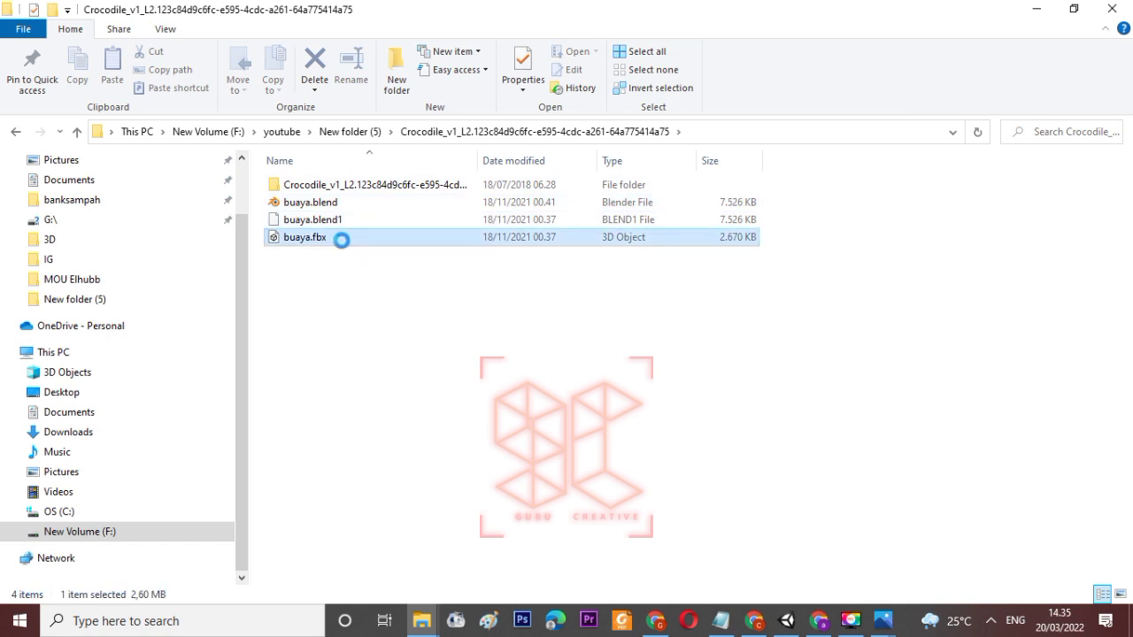
pyautogui.moveTo(332, 243); pyautogui.dragTo(458, 400)
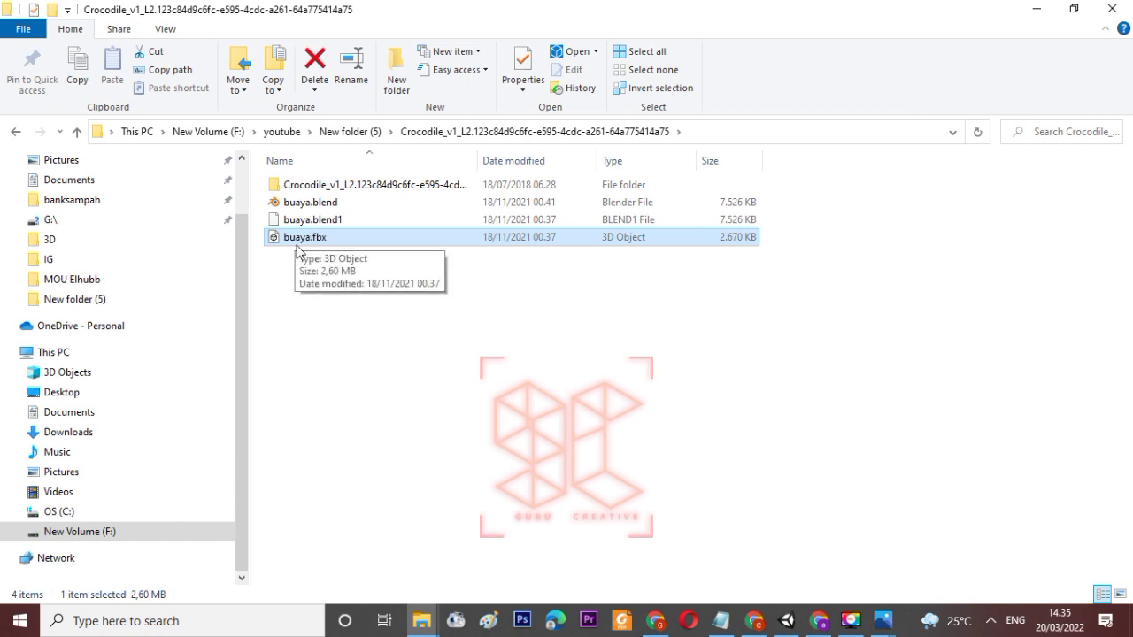
pyautogui.moveTo(344, 245); pyautogui.dragTo(534, 386)
pyautogui.moveTo(350, 249); pyautogui.dragTo(597, 528)
pyautogui.moveTo(449, 478); pyautogui.dragTo(461, 468)
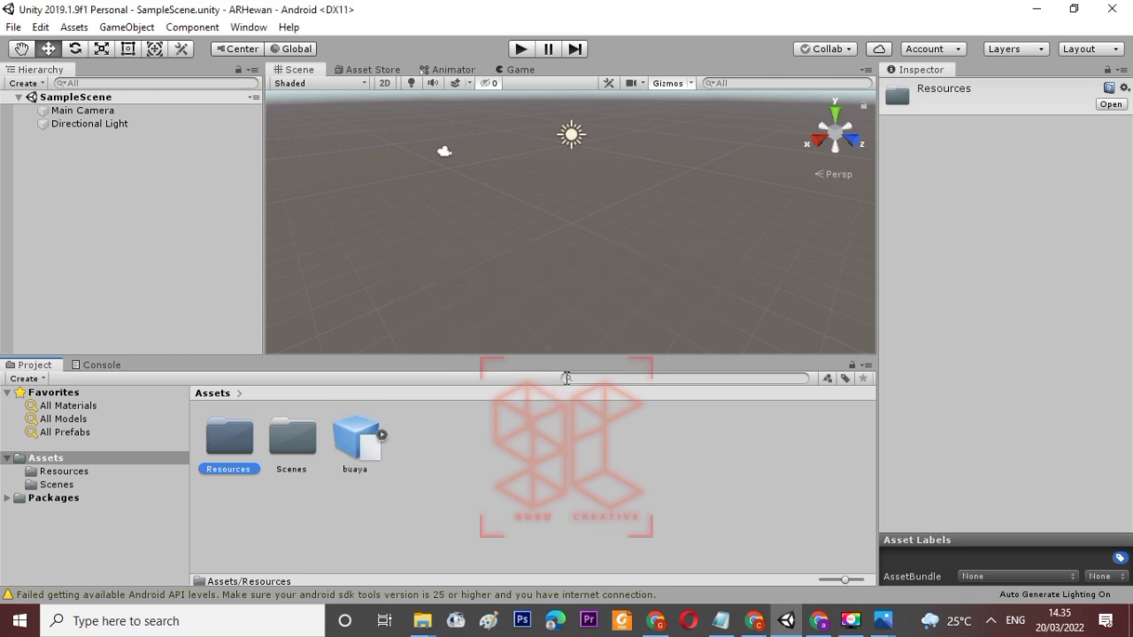
# Step: Place the buaya model from the Assets folder in the scene and inspect it up close
pyautogui.click(358, 463)
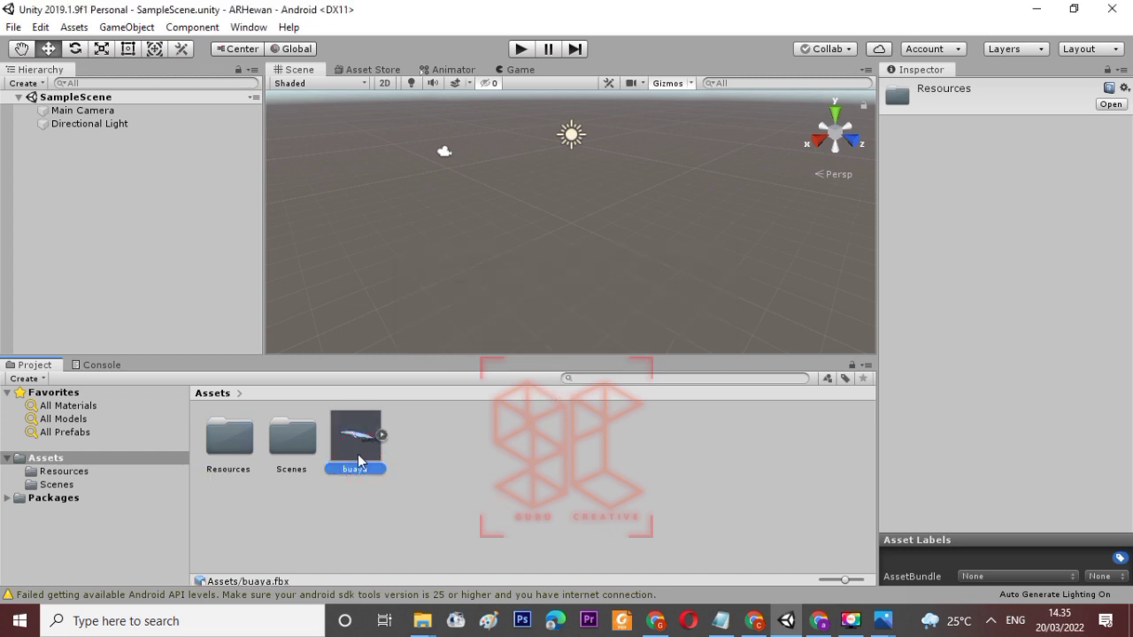
pyautogui.moveTo(426, 374); pyautogui.dragTo(533, 217)
pyautogui.scroll(6, 571, 283)
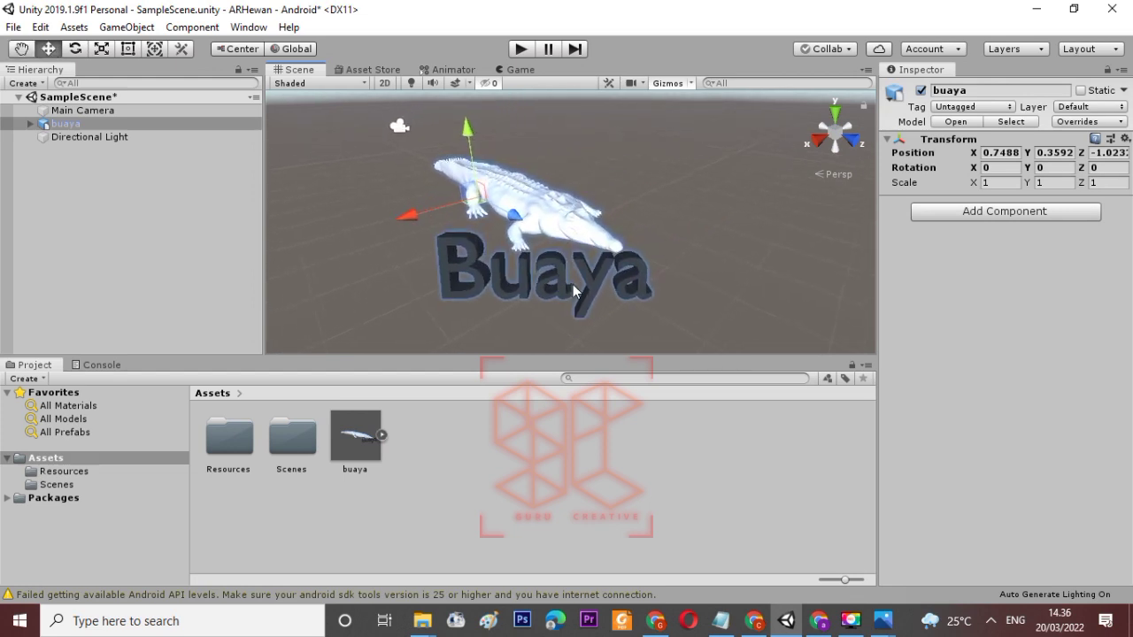
pyautogui.keyDown('alt'); pyautogui.moveTo(572, 284); pyautogui.dragTo(400, 152); pyautogui.keyUp('alt')
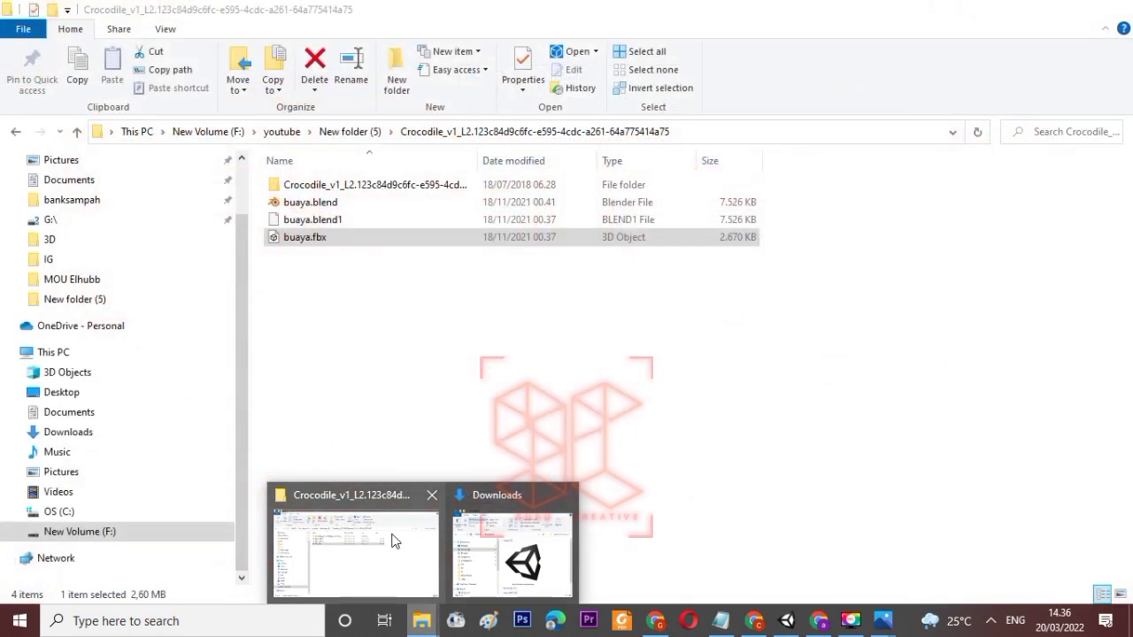
# Step: Import the crocodile skin texture from the nested Crocodile_v1_L2 folder in File Explorer into the project's Assets folder
pyautogui.click(392, 536)
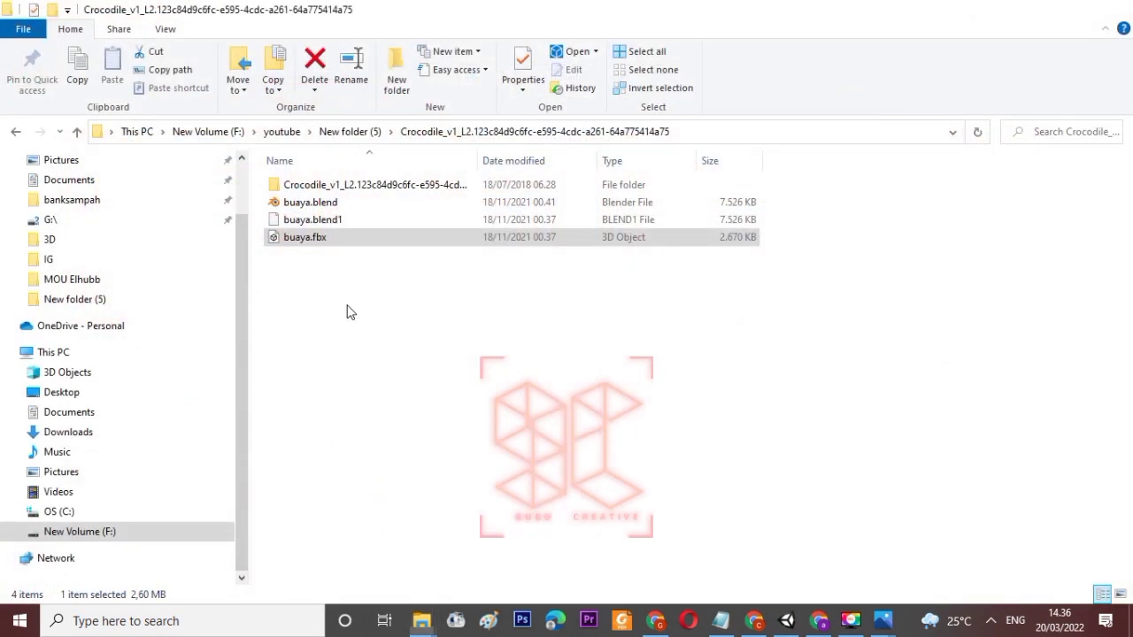
pyautogui.doubleClick(336, 188)
pyautogui.click(321, 262)
pyautogui.moveTo(397, 352); pyautogui.dragTo(598, 510)
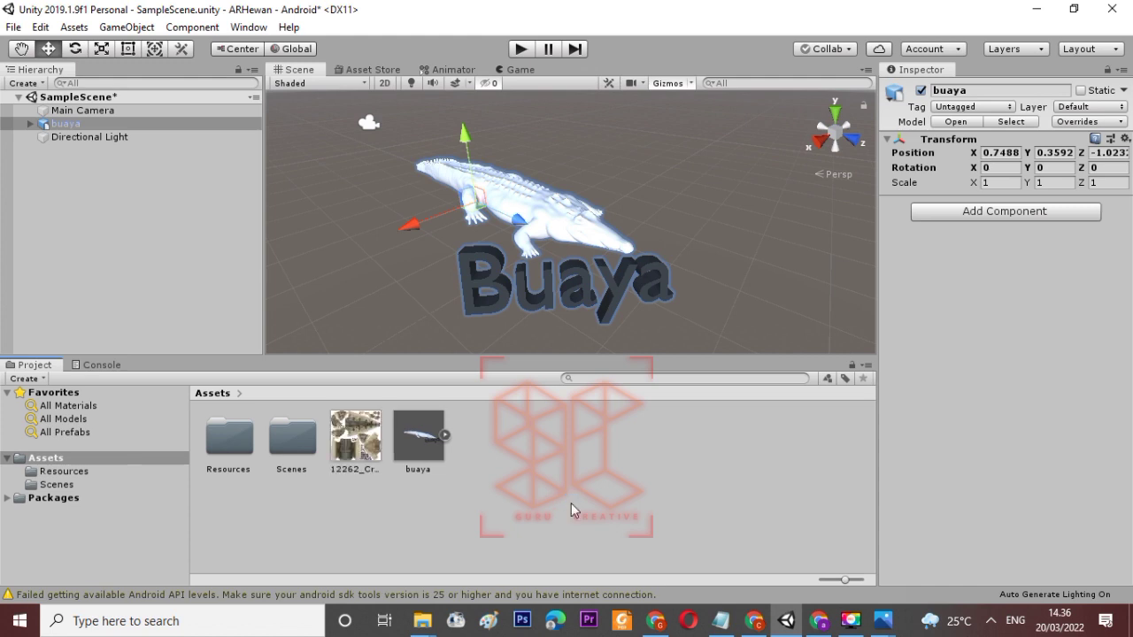
# Step: Extract the buaya model's embedded materials into the Assets folder
pyautogui.click(430, 464)
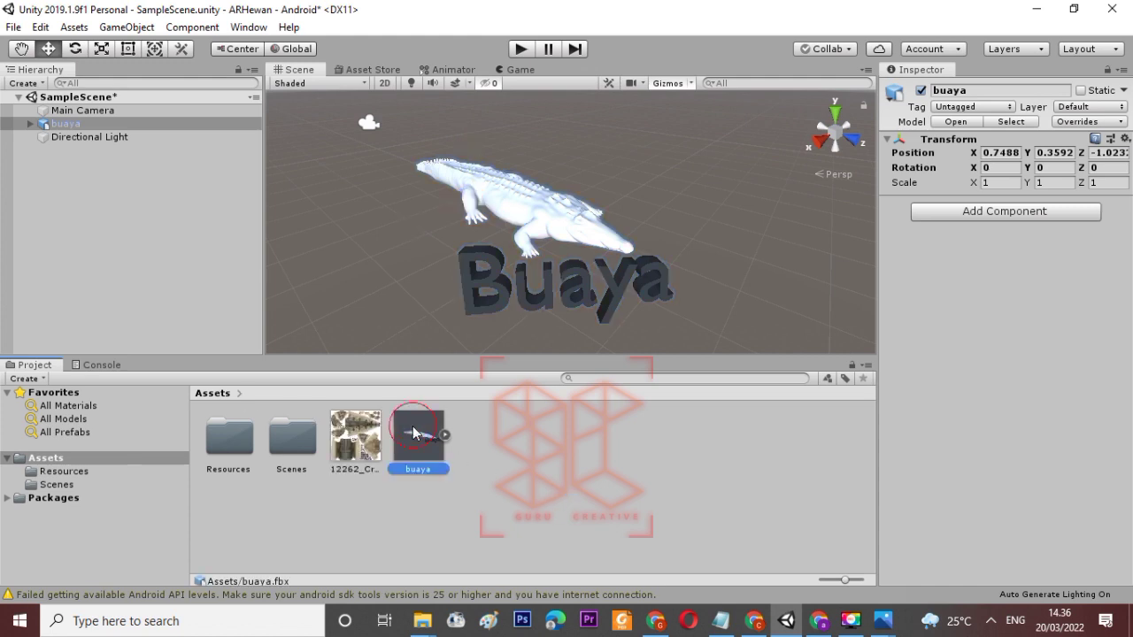
pyautogui.click(481, 463)
pyautogui.click(433, 441)
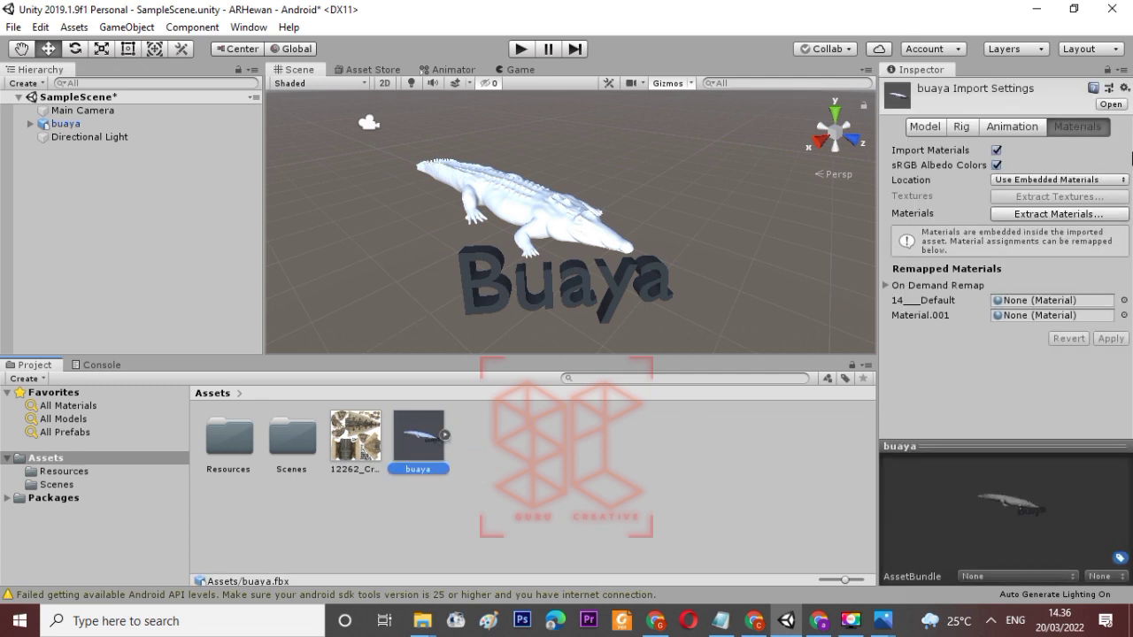
pyautogui.click(1039, 215)
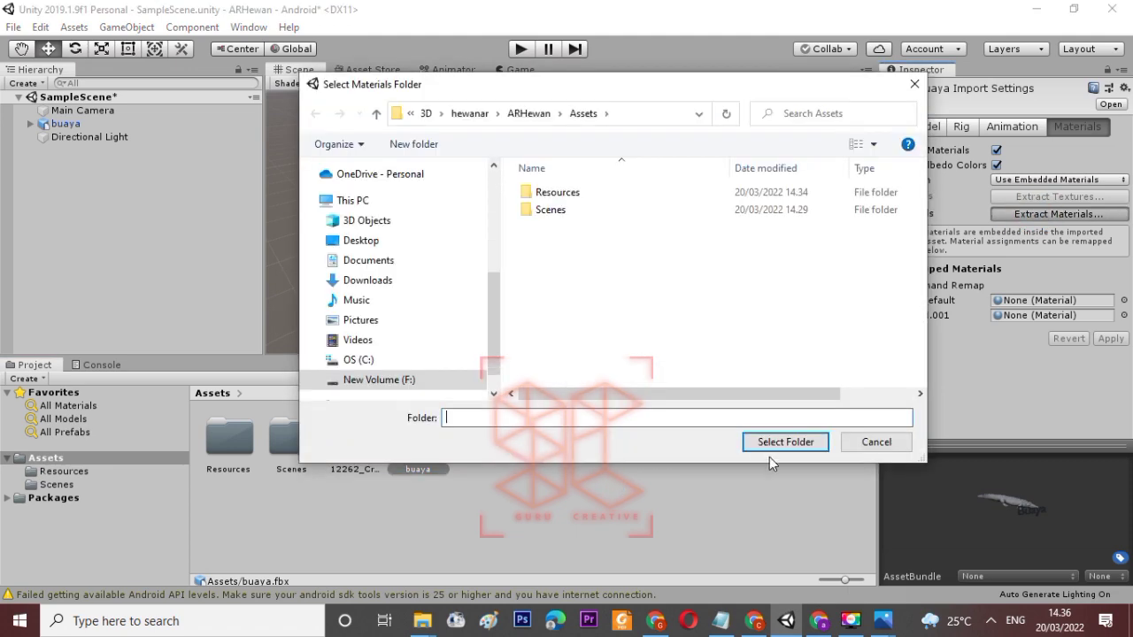
pyautogui.click(772, 443)
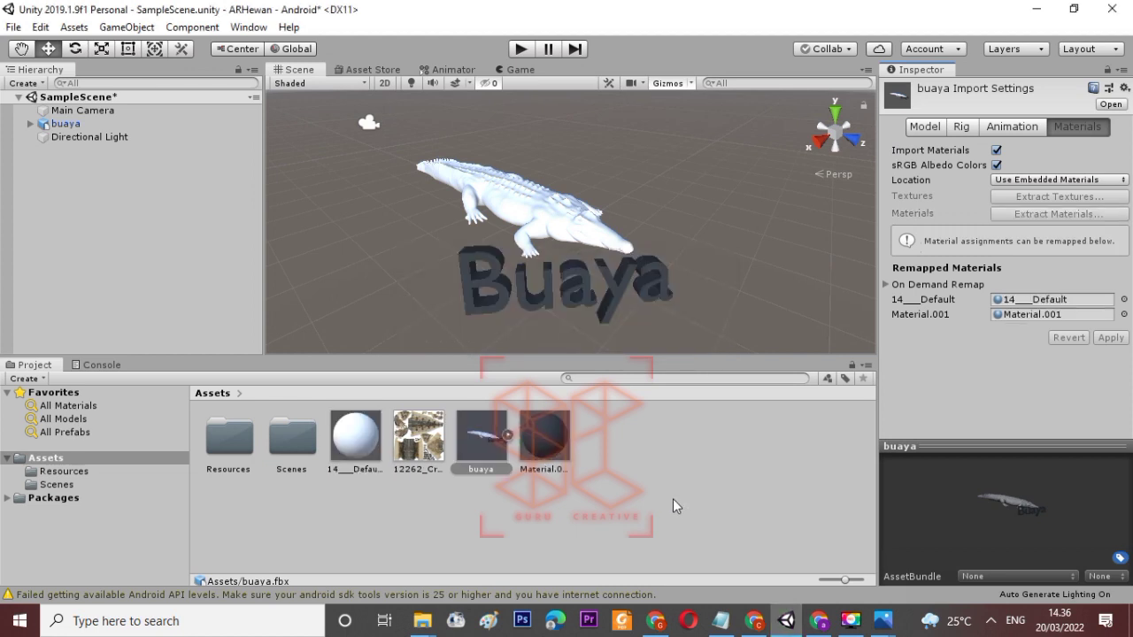
# Step: Assign the imported crocodile skin texture to the albedo map of the 14___Default material and check the crocodile in the scene
pyautogui.click(368, 443)
pyautogui.click(549, 438)
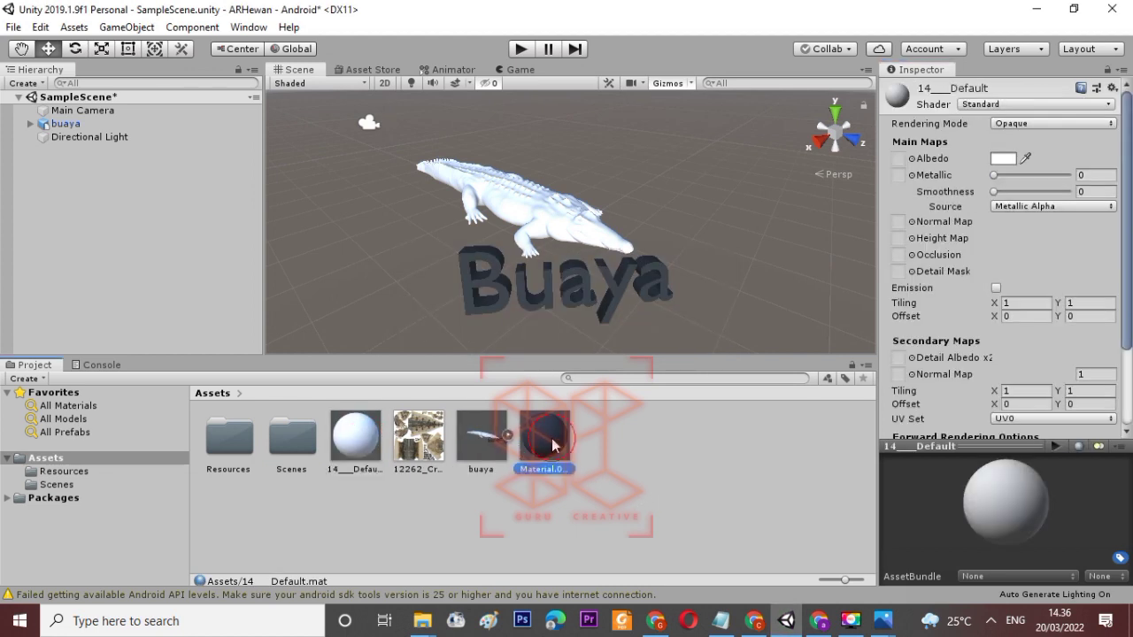
pyautogui.click(341, 449)
pyautogui.click(427, 494)
pyautogui.click(354, 442)
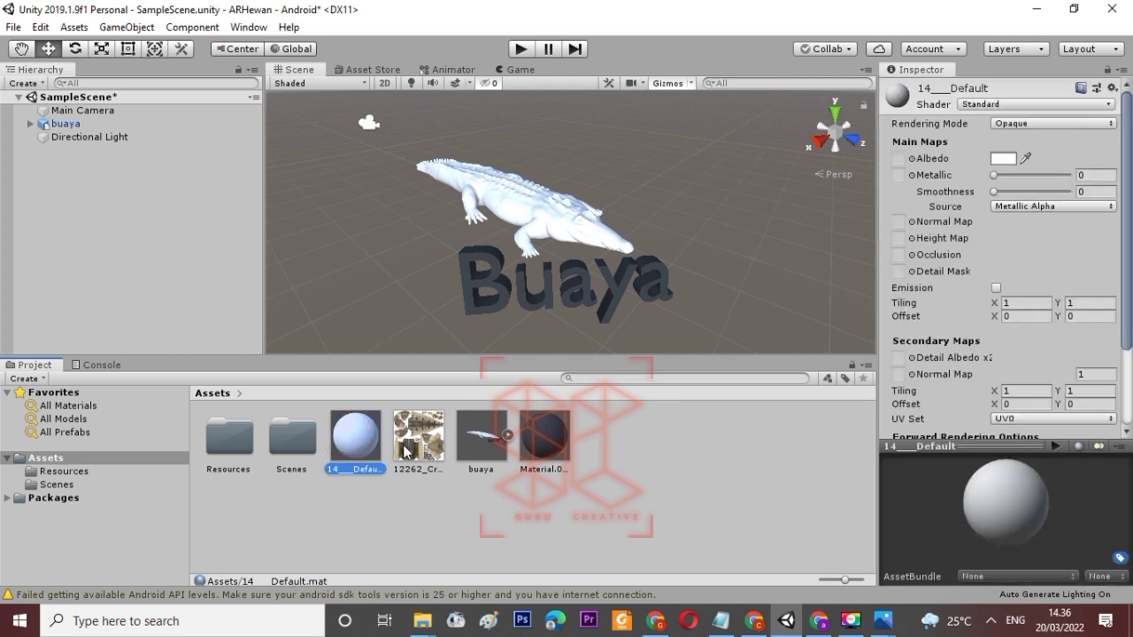
pyautogui.moveTo(410, 451); pyautogui.dragTo(899, 161)
pyautogui.scroll(6, 574, 236)
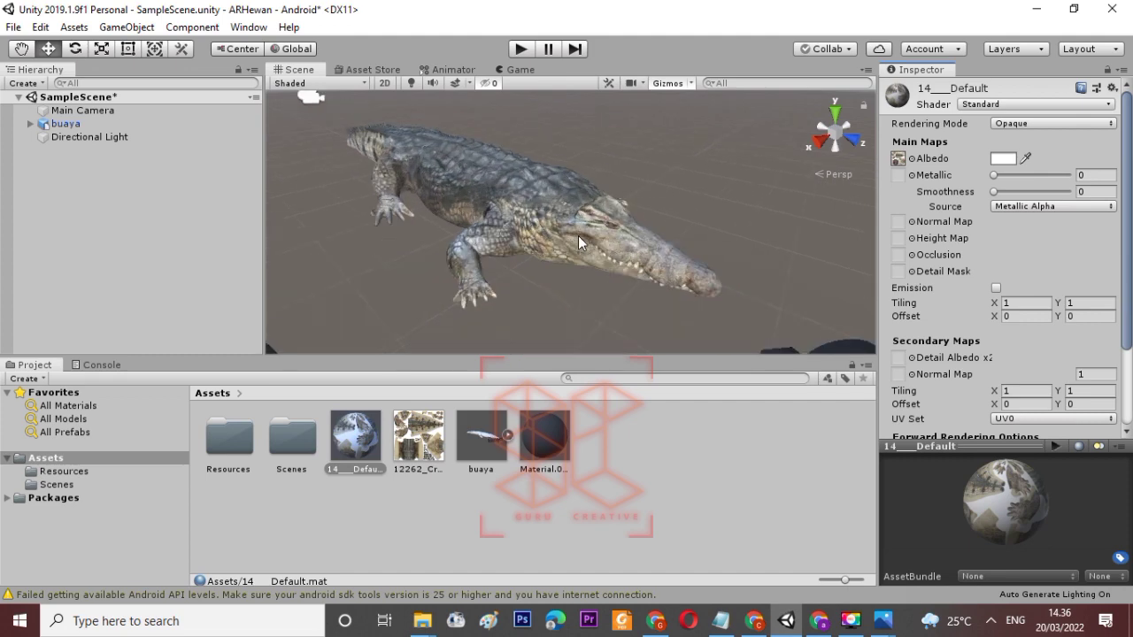
pyautogui.scroll(-6, 575, 241)
pyautogui.keyDown('alt'); pyautogui.moveTo(609, 217); pyautogui.dragTo(614, 255); pyautogui.keyUp('alt')
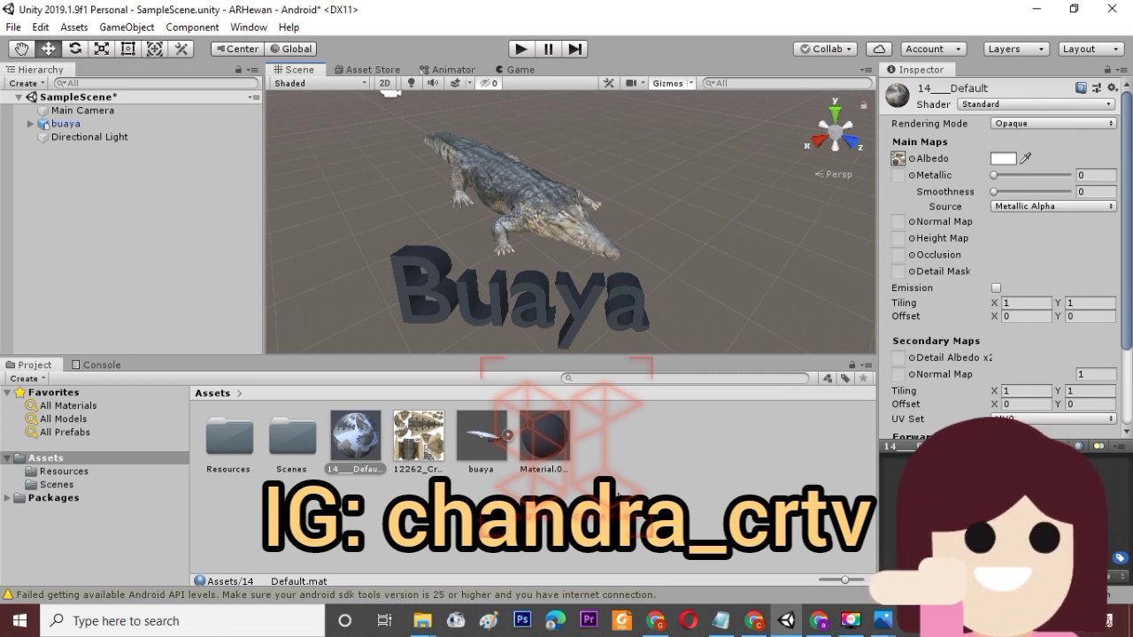
# Step: Import singa.fbx from the 6R5C9LVII380JI9BX2BGK0AYO_obj folder in File Explorer into the Unity project's Assets folder
pyautogui.click(600, 524)
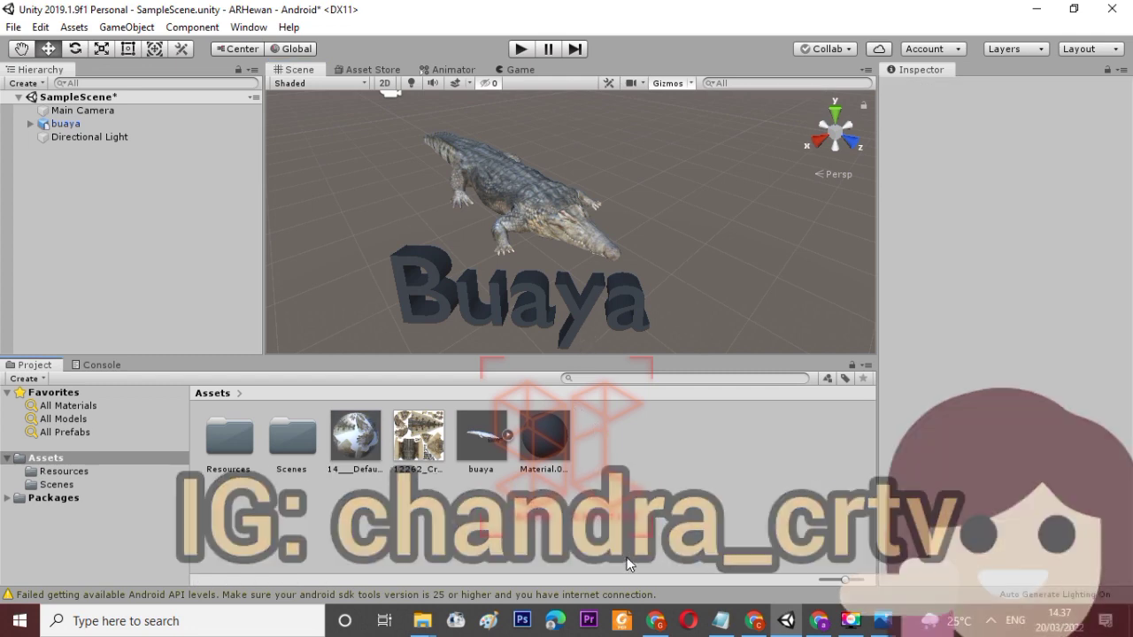
pyautogui.scroll(-1, 584, 294)
pyautogui.moveTo(422, 620)
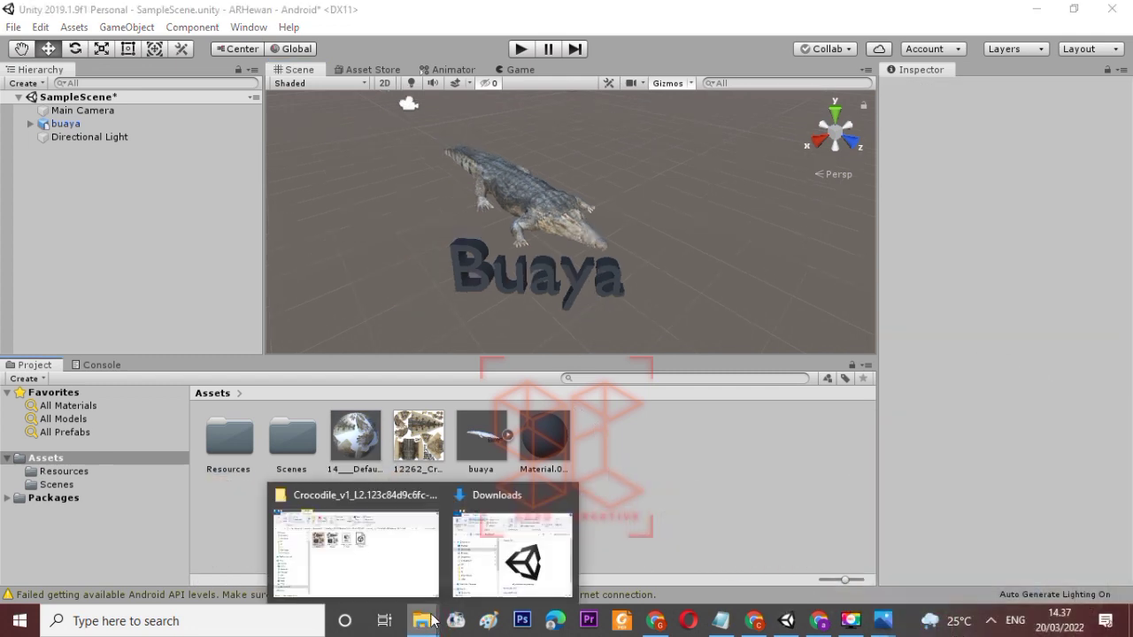
pyautogui.click(397, 535)
pyautogui.click(79, 132)
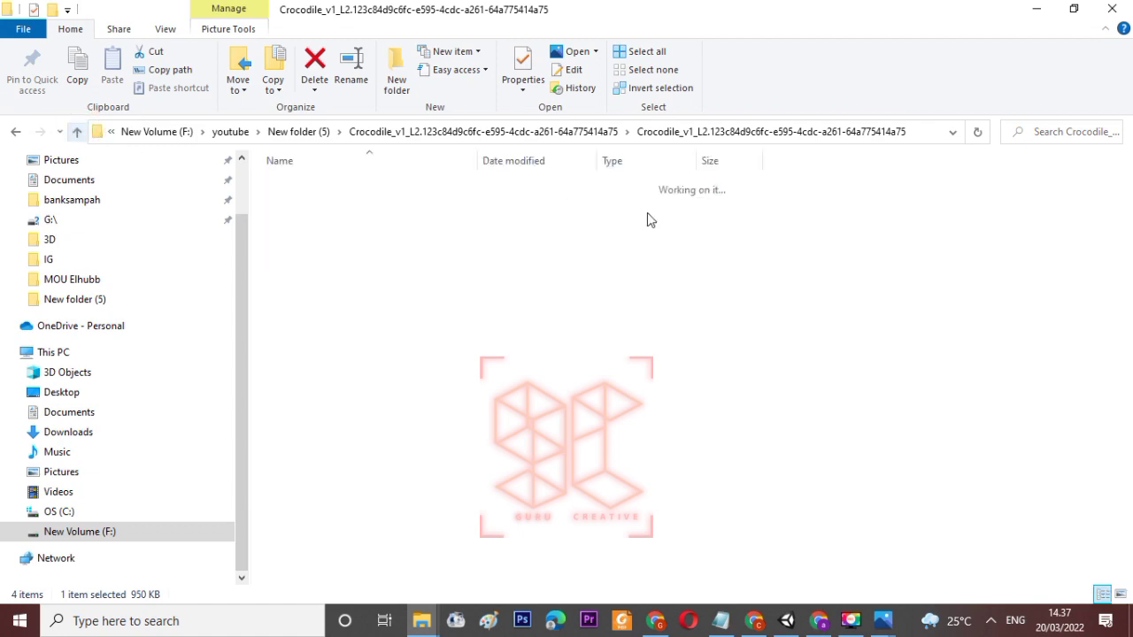
pyautogui.click(80, 132)
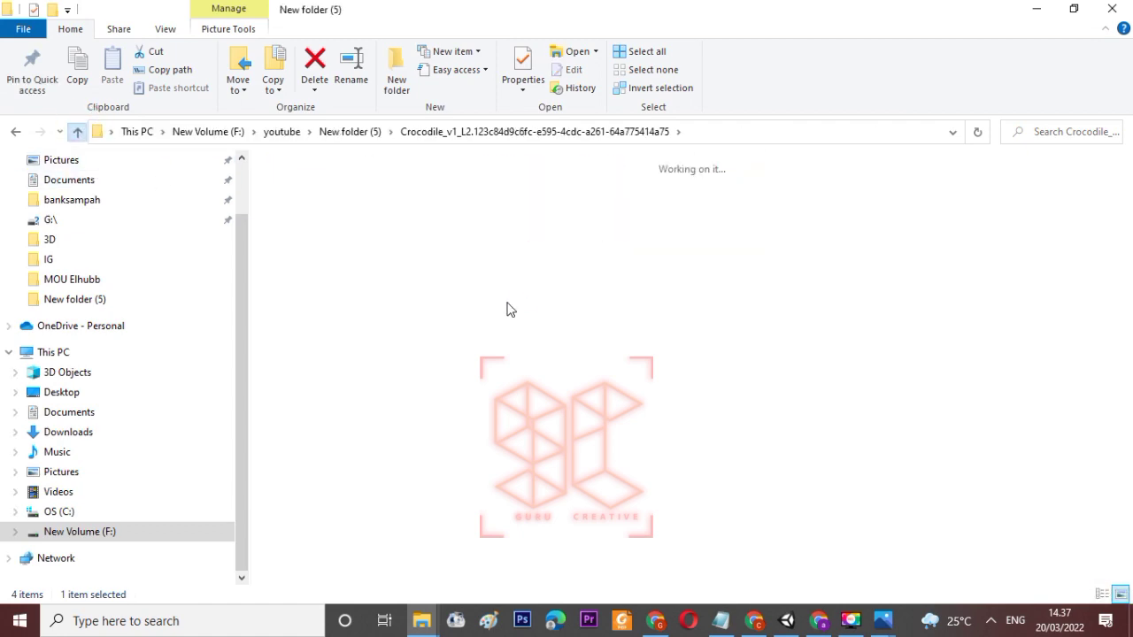
pyautogui.scroll(-5, 673, 354)
pyautogui.scroll(5, 675, 357)
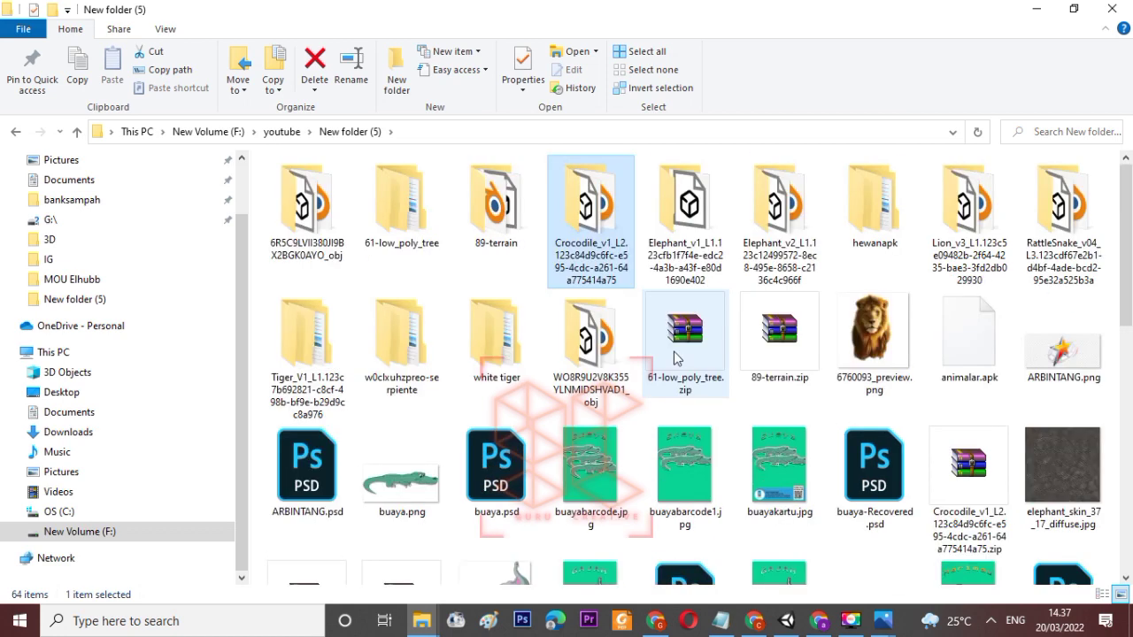
pyautogui.doubleClick(310, 210)
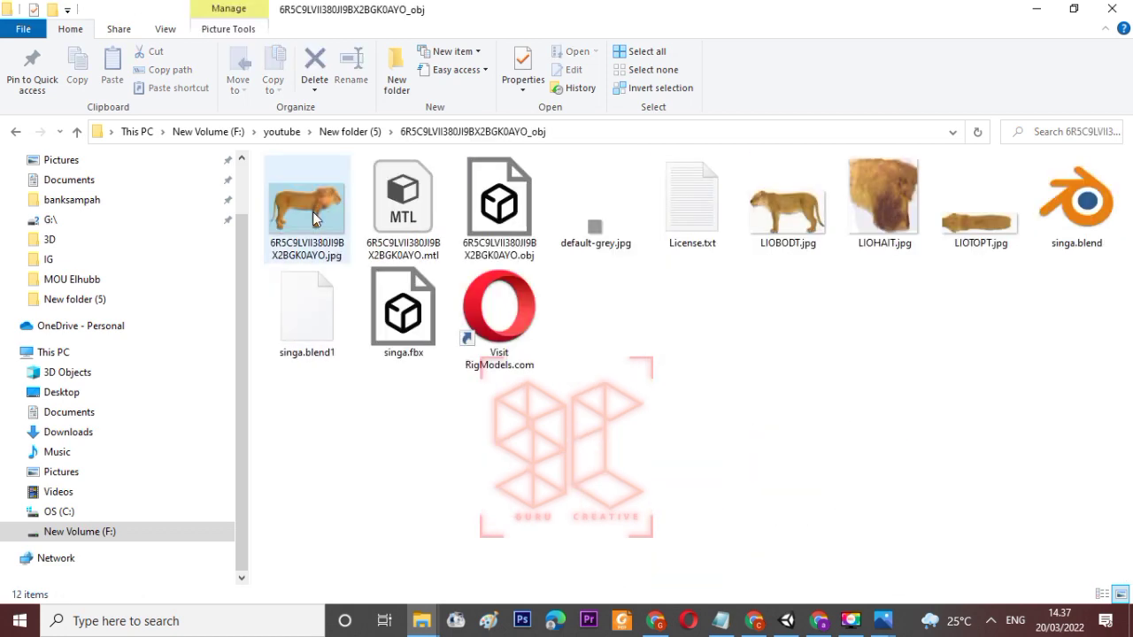
pyautogui.doubleClick(399, 310)
pyautogui.moveTo(400, 305); pyautogui.dragTo(695, 498)
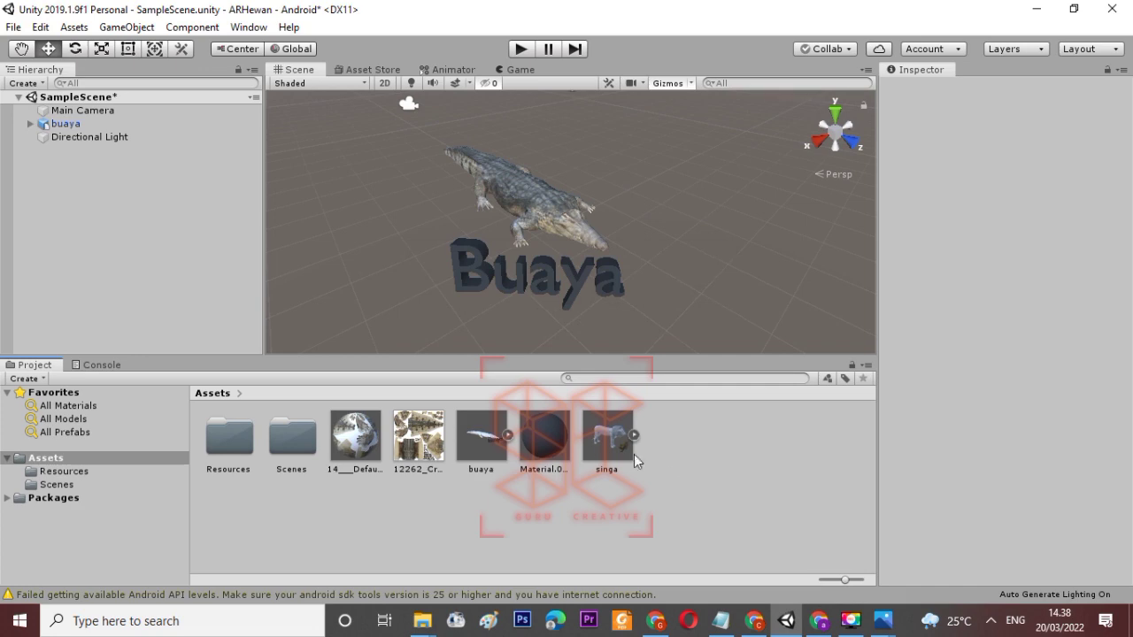
# Step: Import the lion textures LIOBODT.jpg, LIOHAIT.jpg and LIOTOPT.jpg from the singa.fbx folder into the project's Assets folder
pyautogui.click(1036, 8)
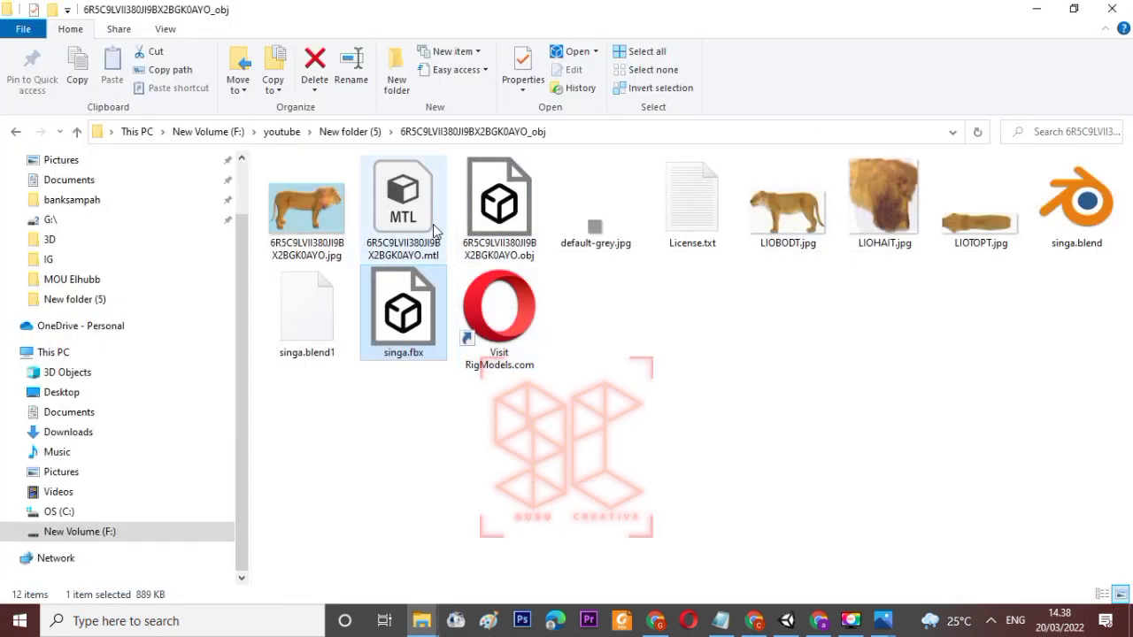
pyautogui.click(989, 232)
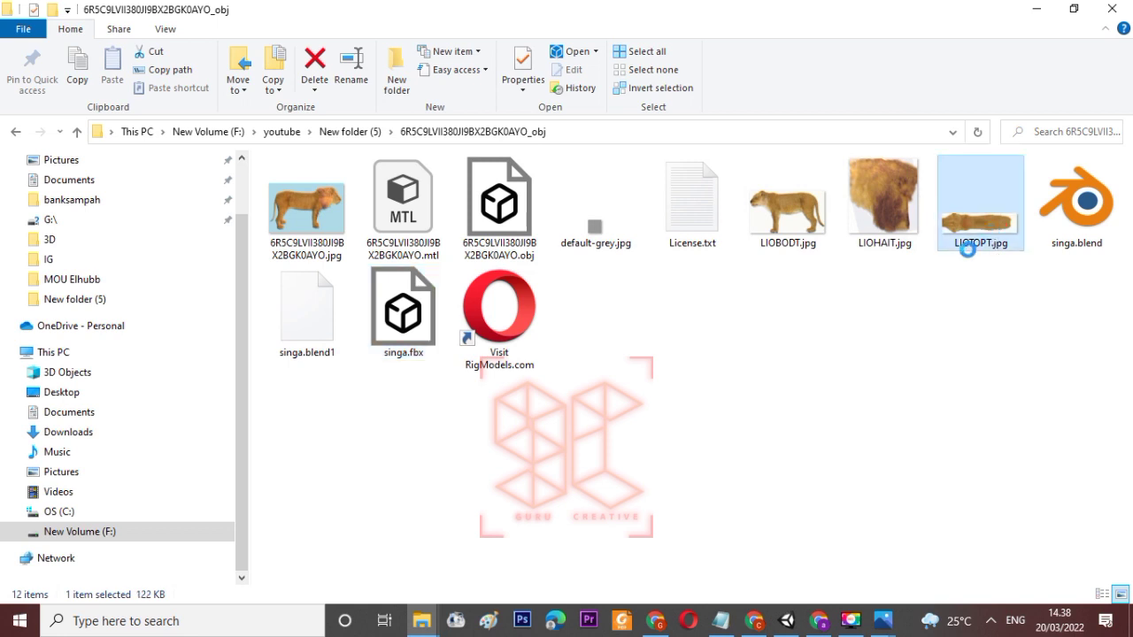
pyautogui.click(901, 228)
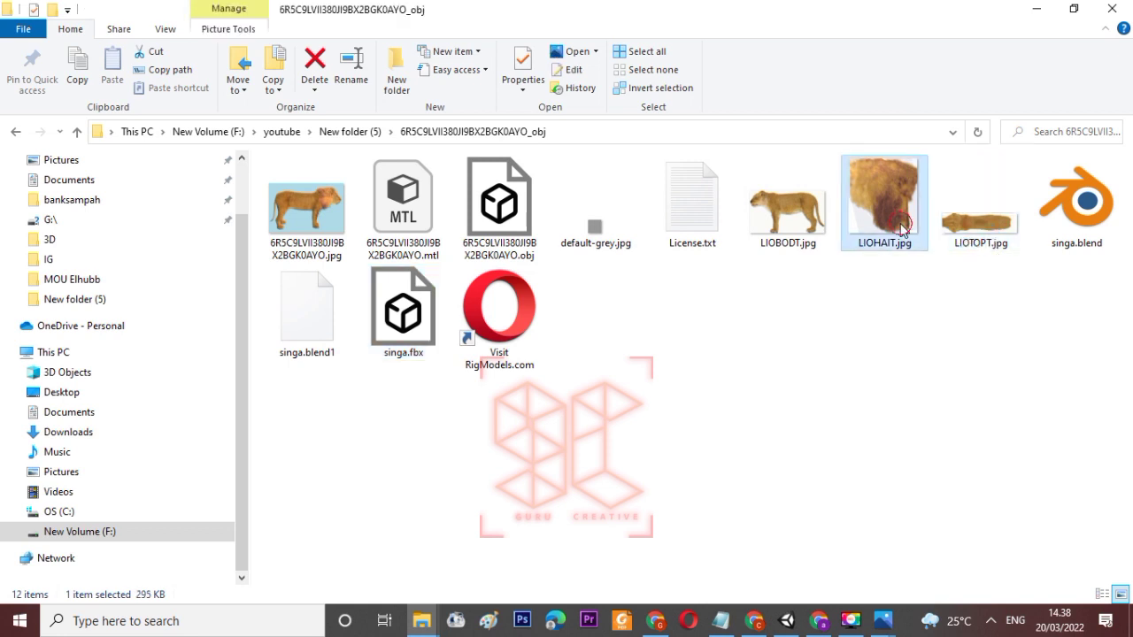
pyautogui.keyDown('ctrl'); pyautogui.click(815, 221); pyautogui.keyUp('ctrl')
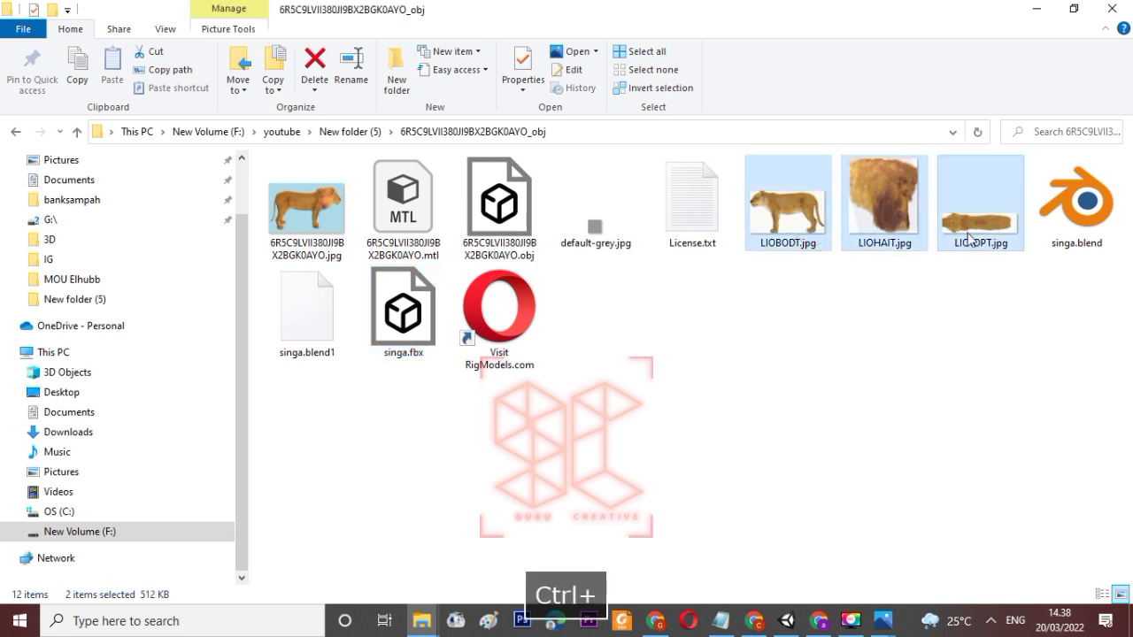
pyautogui.moveTo(977, 317); pyautogui.dragTo(780, 181)
pyautogui.moveTo(777, 225); pyautogui.dragTo(720, 487)
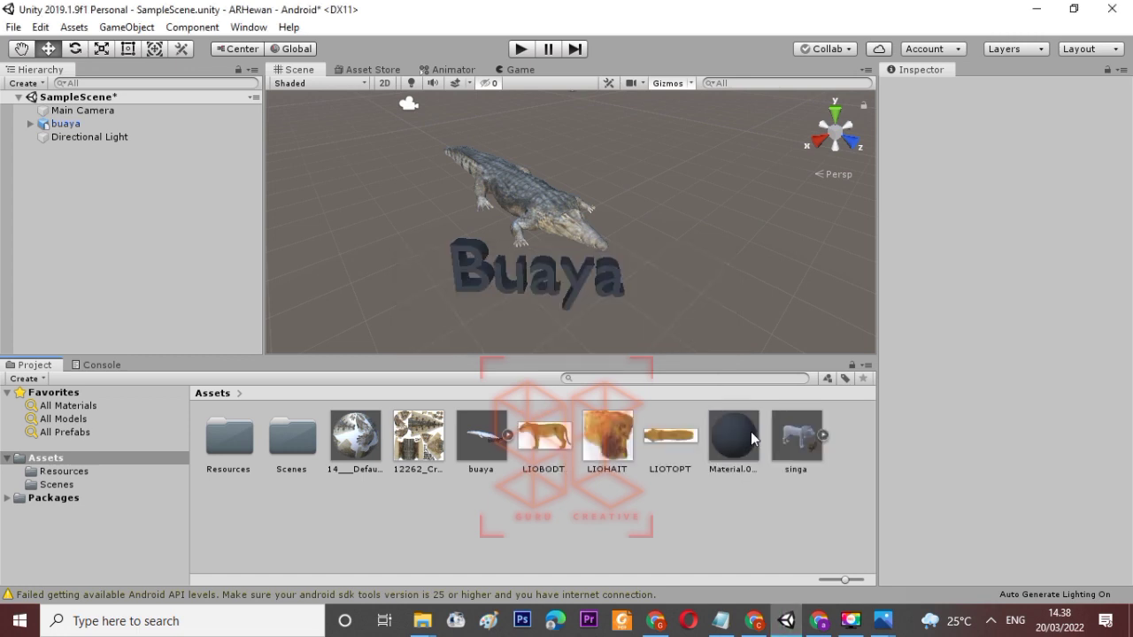
pyautogui.keyDown('alt'); pyautogui.moveTo(738, 253); pyautogui.dragTo(638, 278); pyautogui.keyUp('alt')
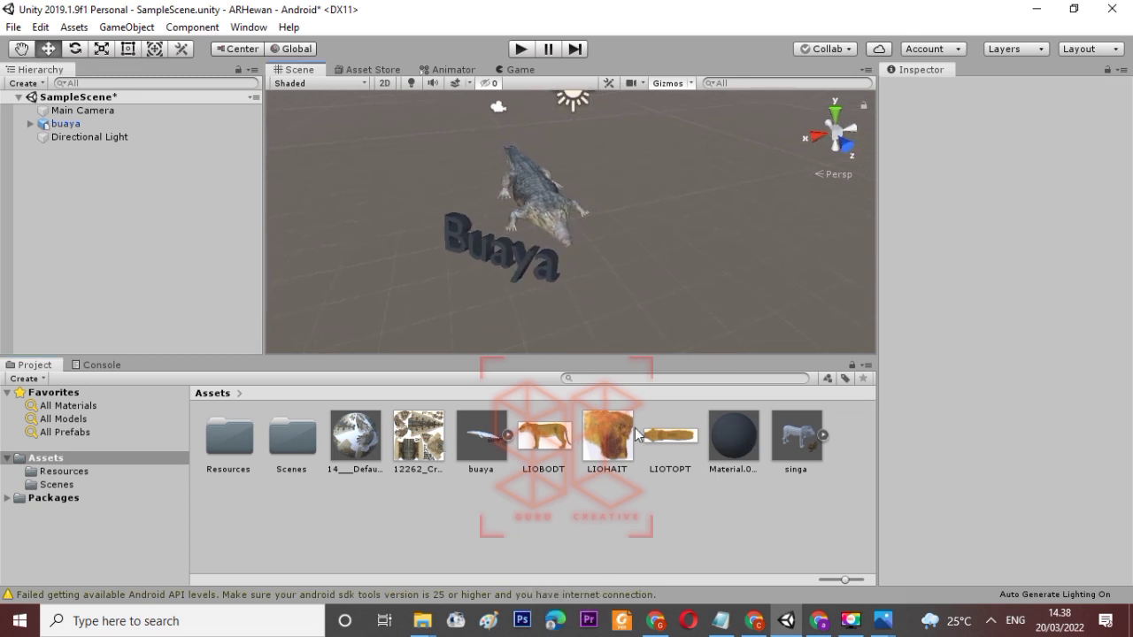
# Step: Place the singa model in the scene beside the crocodile, at about X -4.56 and Y 0.07
pyautogui.moveTo(782, 444); pyautogui.dragTo(657, 203)
pyautogui.keyDown('alt'); pyautogui.moveTo(723, 241); pyautogui.dragTo(596, 124); pyautogui.keyUp('alt')
pyautogui.moveTo(709, 142); pyautogui.dragTo(632, 204)
pyautogui.moveTo(713, 97); pyautogui.dragTo(659, 281)
pyautogui.scroll(-5, 659, 281)
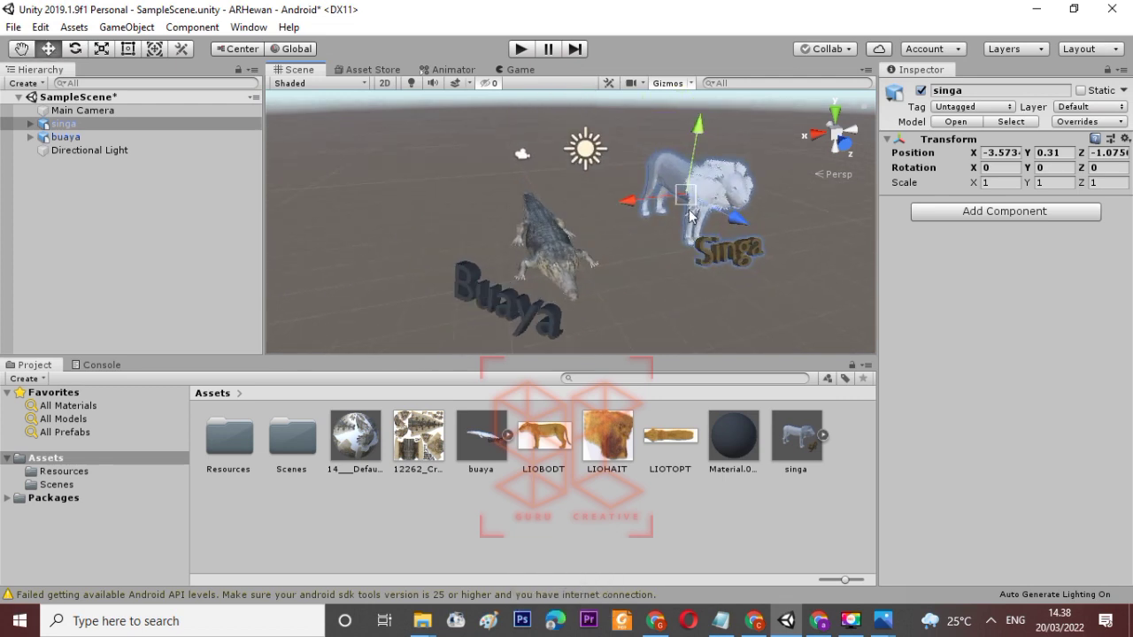
pyautogui.moveTo(695, 124); pyautogui.dragTo(670, 231)
pyautogui.scroll(-1, 666, 267)
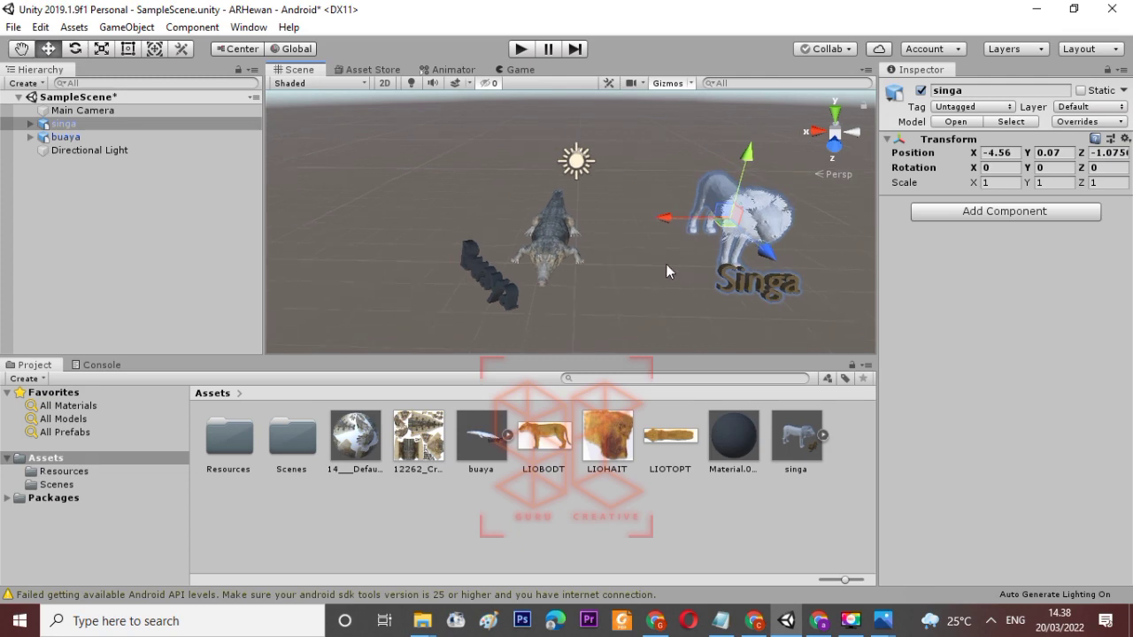
# Step: Extract the singa model's embedded materials into the Assets folder
pyautogui.click(789, 460)
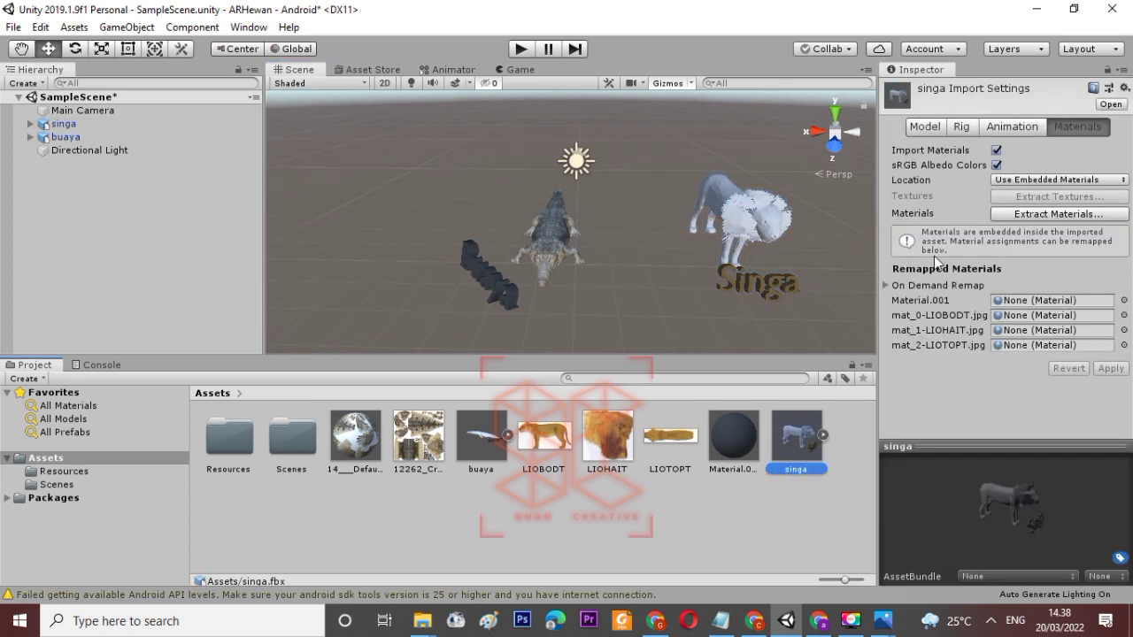
pyautogui.click(1065, 216)
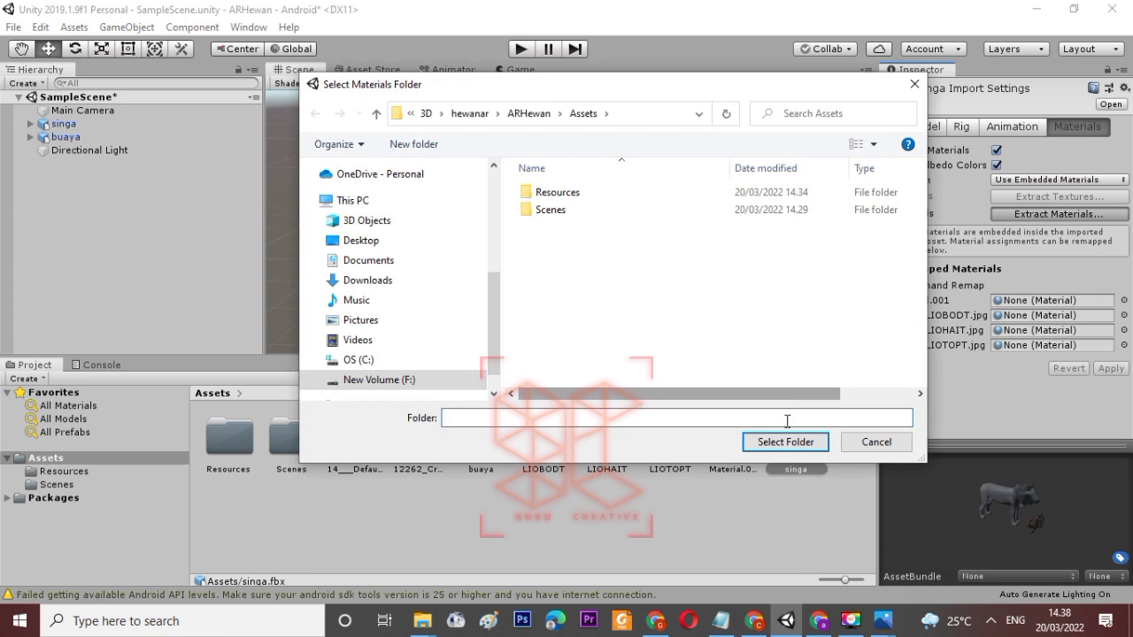
pyautogui.click(785, 443)
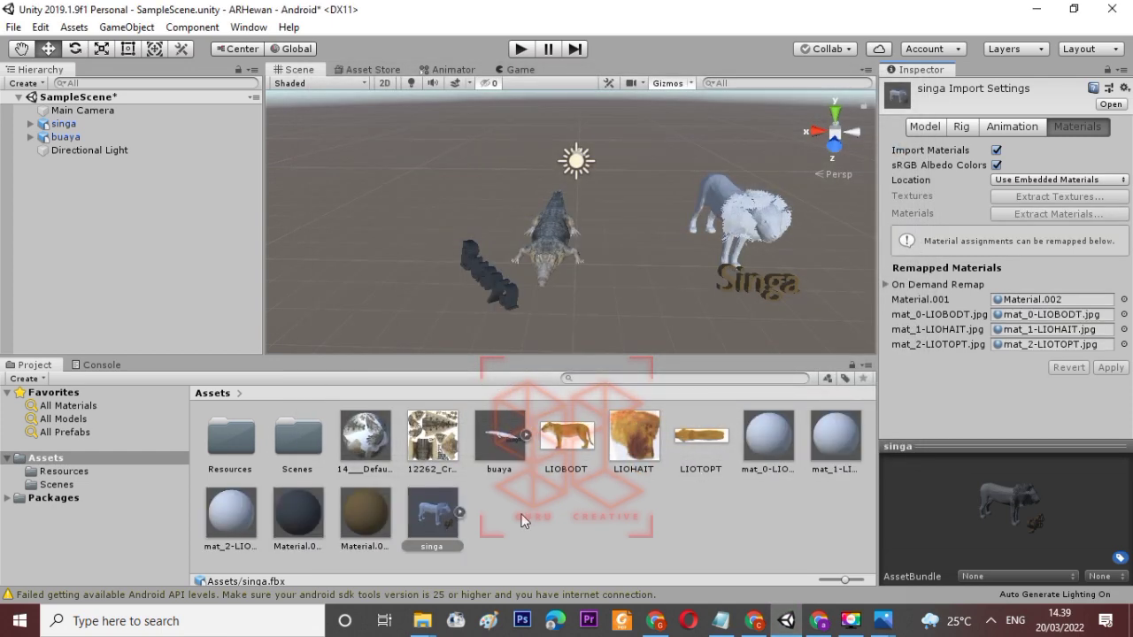
pyautogui.click(388, 512)
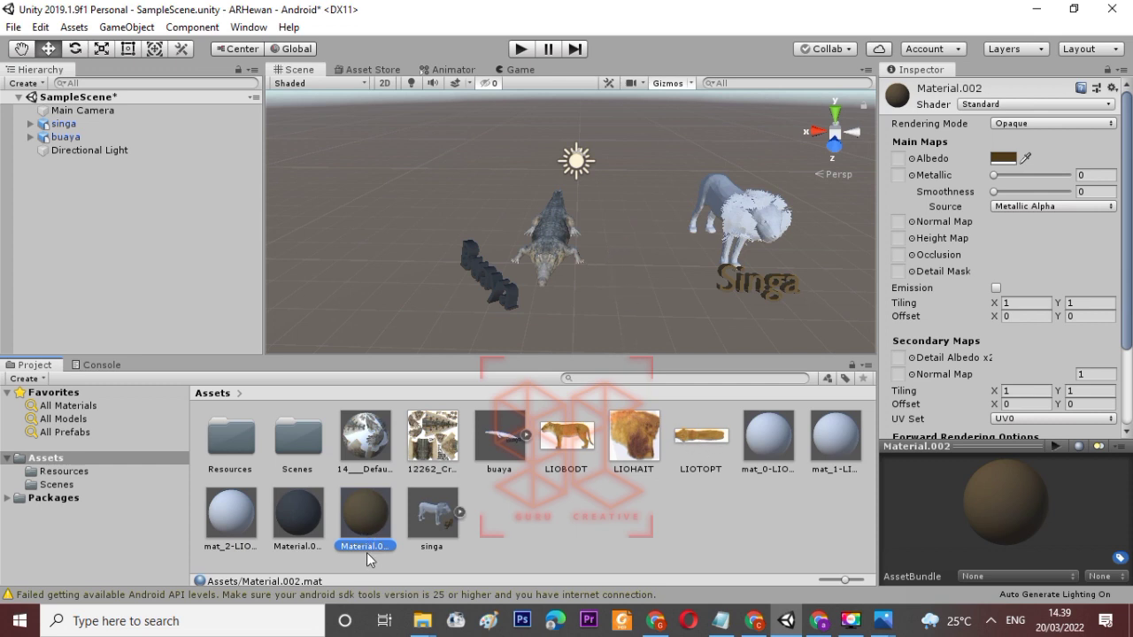
pyautogui.moveTo(707, 438); pyautogui.dragTo(898, 158)
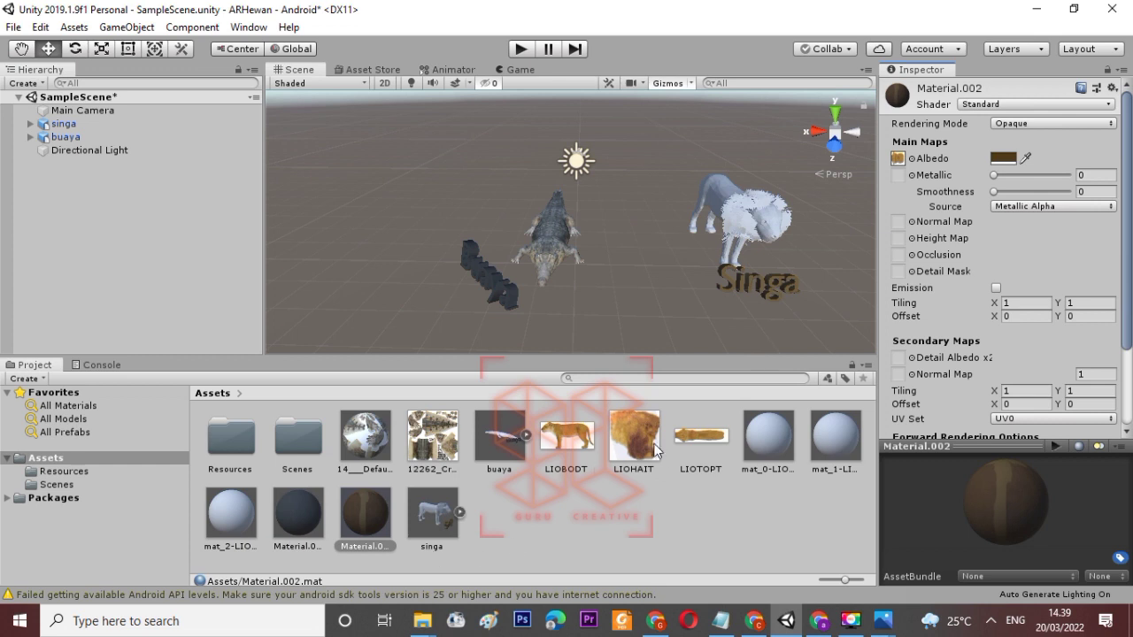
pyautogui.hotkey('ctrl', 'z')
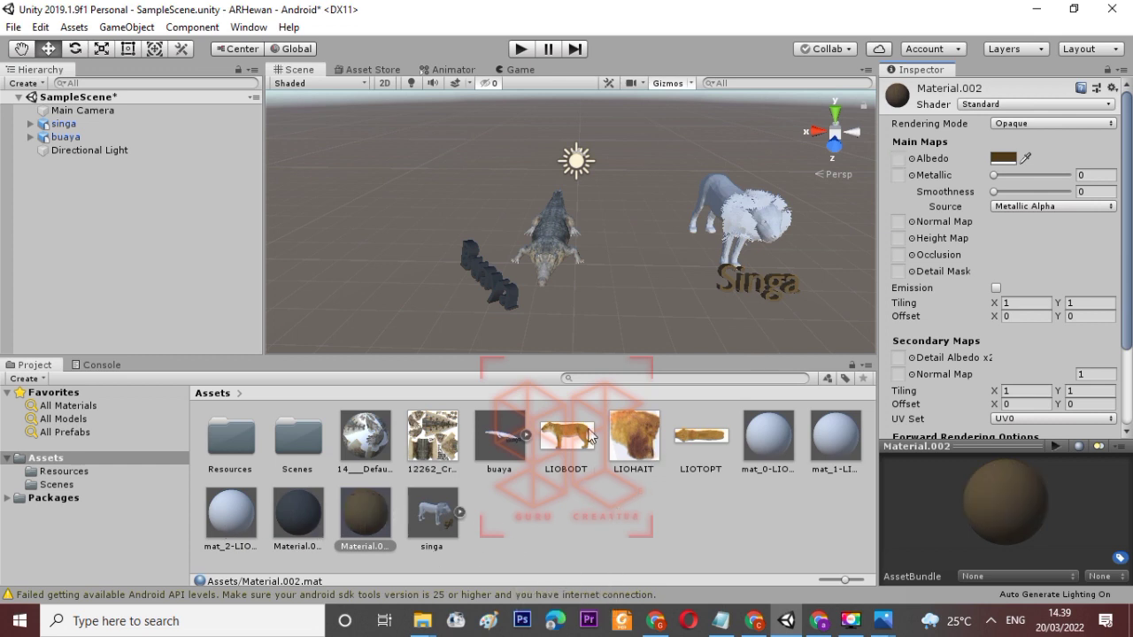
pyautogui.hotkey('ctrl', 'z')
pyautogui.hotkey('ctrl', 'y')
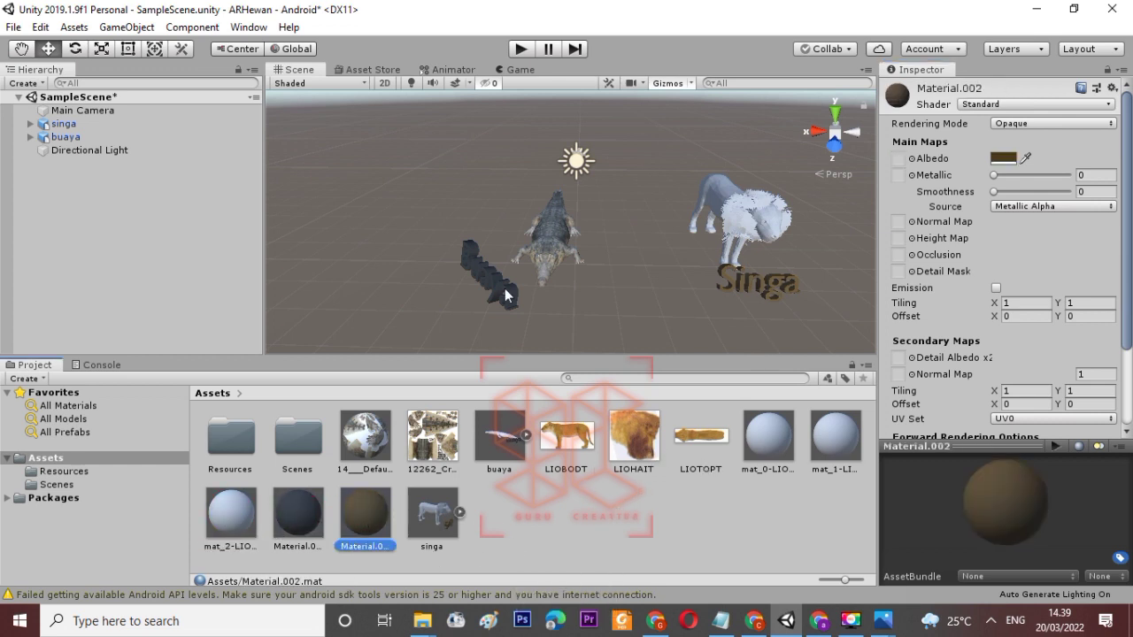
pyautogui.hotkey('ctrl', 'z')
pyautogui.hotkey('ctrl', 'z')
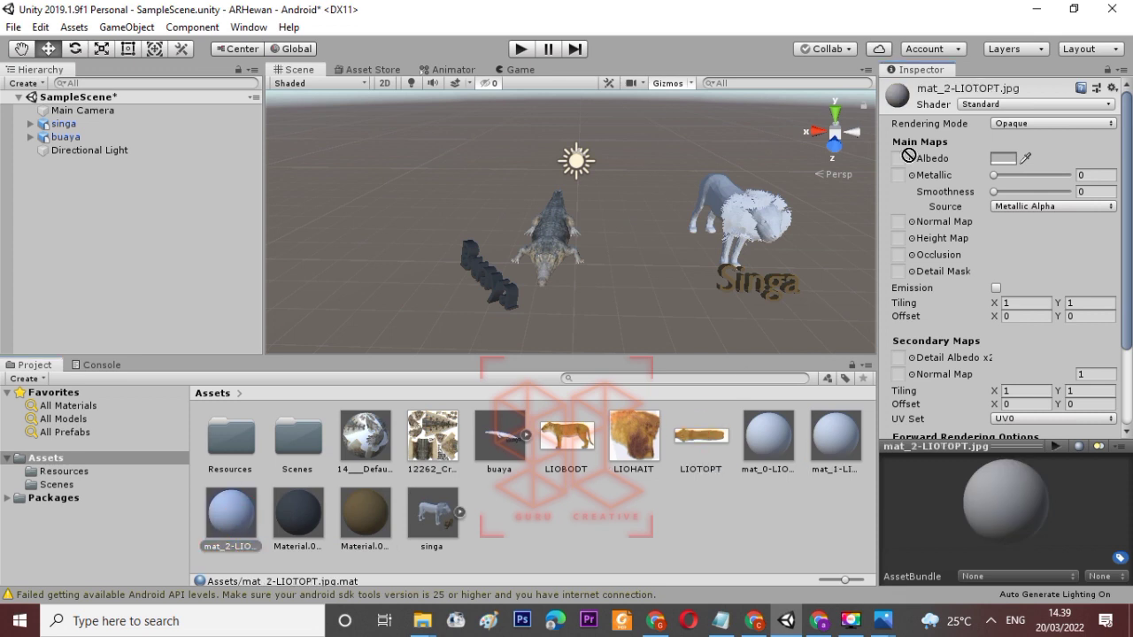
# Step: Assign the LIOBODT texture to the albedo maps of mat_2-LIOTOPT.jpg, mat_1-LIOHAIT.jpg and mat_0-LIOBODT.jpg
pyautogui.moveTo(912, 146); pyautogui.dragTo(898, 158)
pyautogui.click(835, 435)
pyautogui.moveTo(567, 434); pyautogui.dragTo(899, 158)
pyautogui.click(768, 435)
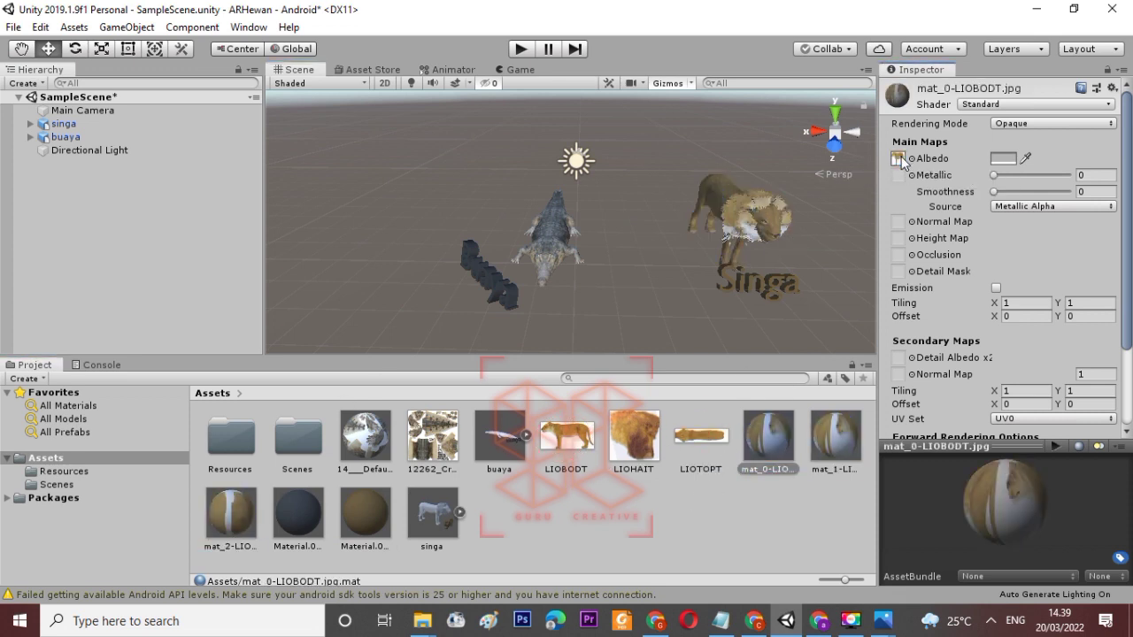
pyautogui.click(240, 524)
pyautogui.moveTo(871, 201); pyautogui.dragTo(899, 161)
pyautogui.hotkey('ctrl', 'z')
pyautogui.hotkey('ctrl', 'z')
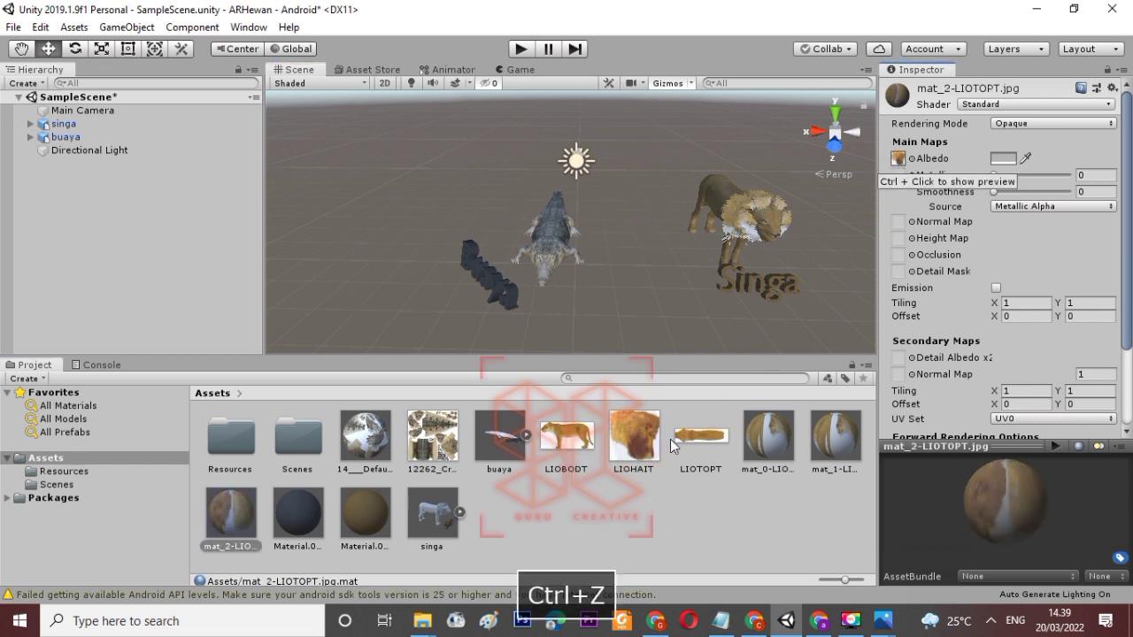
pyautogui.click(831, 432)
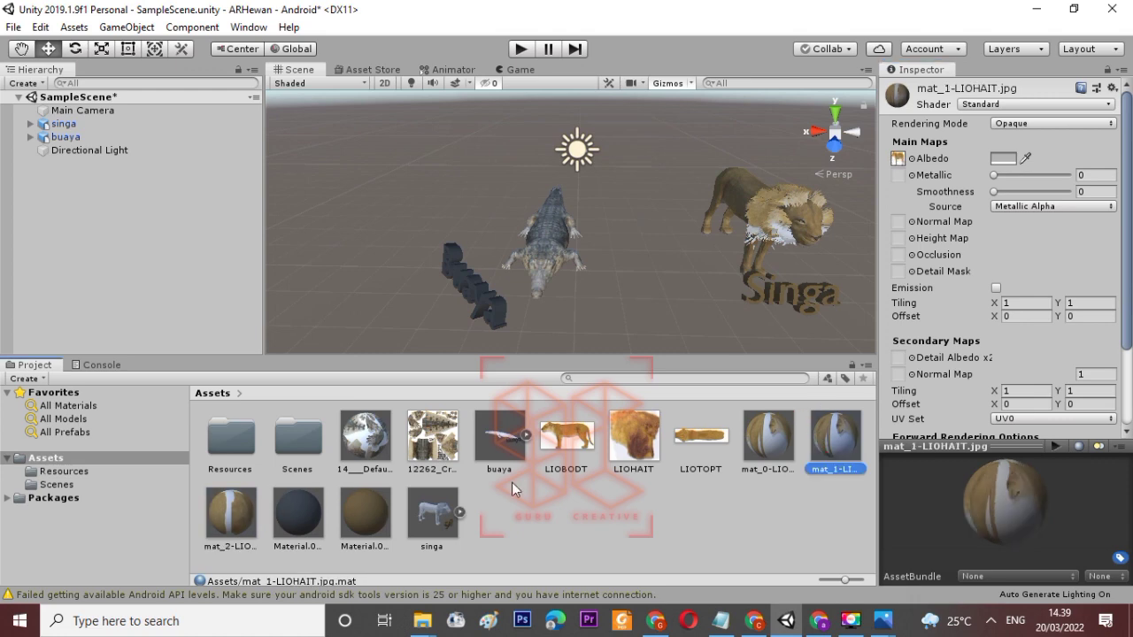
pyautogui.keyDown('alt'); pyautogui.moveTo(783, 256); pyautogui.dragTo(403, 296); pyautogui.keyUp('alt')
# Step: Import snake.fbx from New folder (5) in File Explorer into the Unity project's Assets folder
pyautogui.moveTo(421, 620)
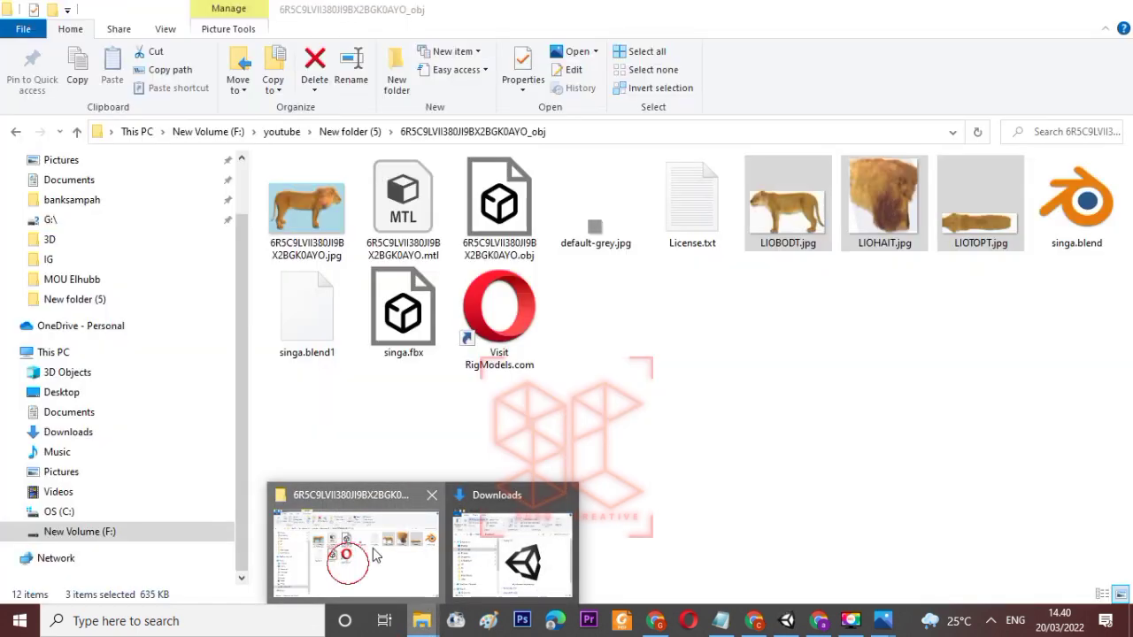
pyautogui.click(356, 553)
pyautogui.click(74, 133)
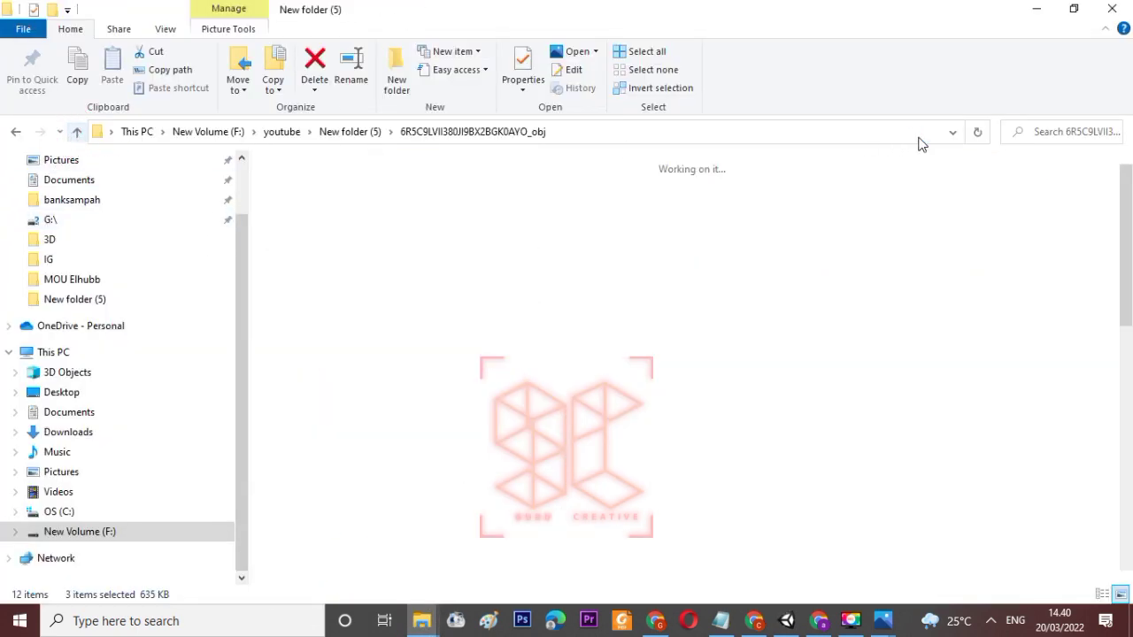
pyautogui.doubleClick(1068, 199)
pyautogui.click(872, 265)
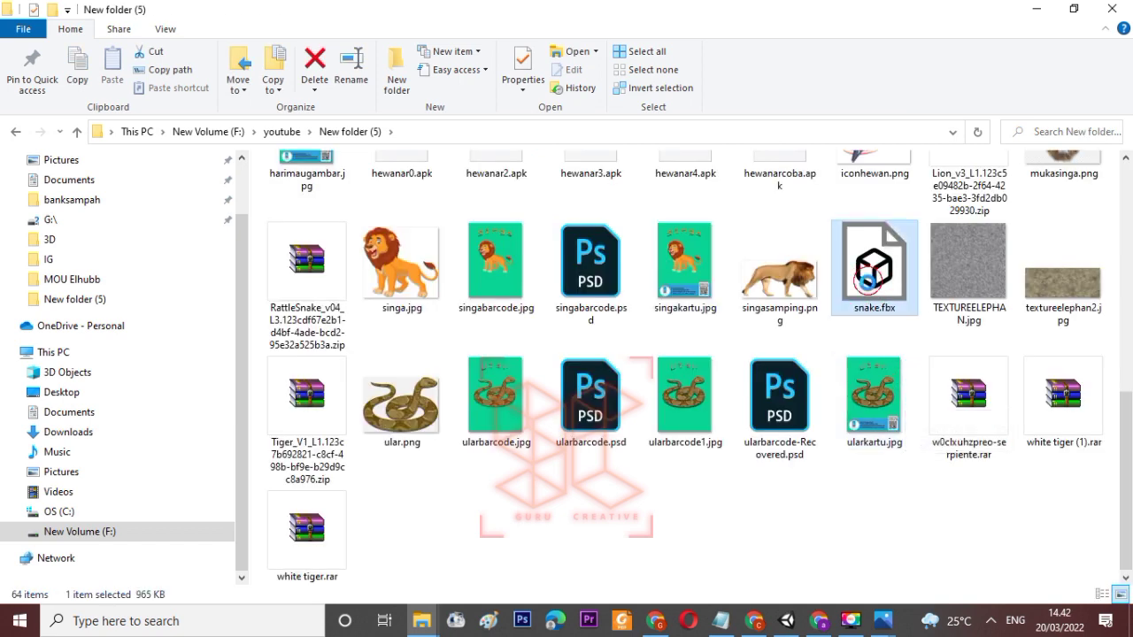
pyautogui.moveTo(865, 281); pyautogui.dragTo(651, 531)
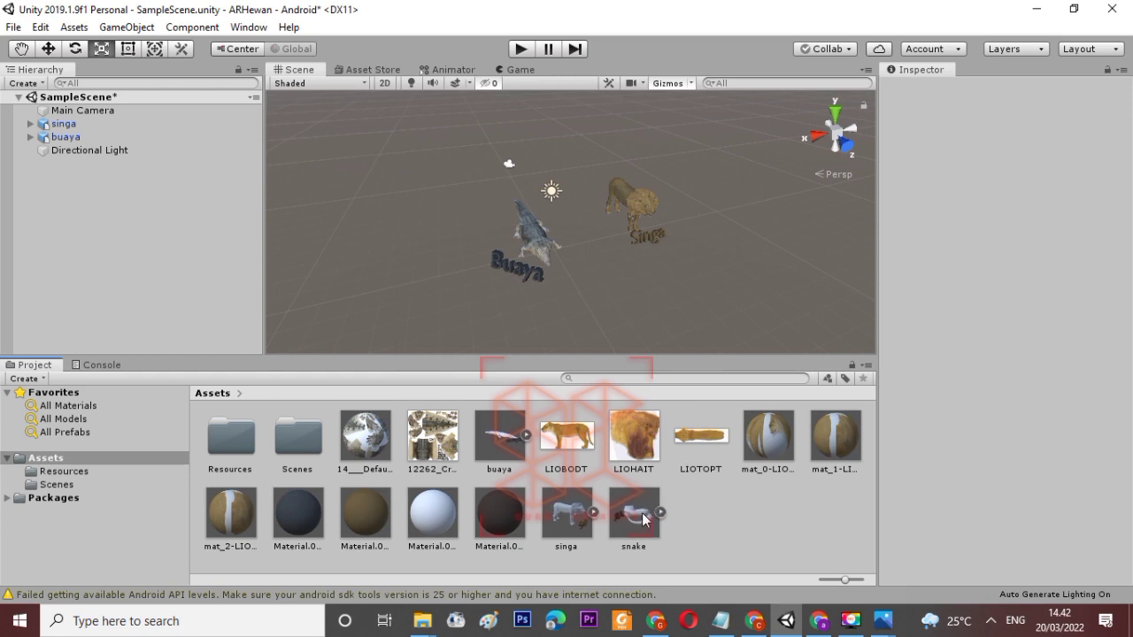
# Step: Extract the snake model's embedded materials into the Assets folder
pyautogui.click(637, 522)
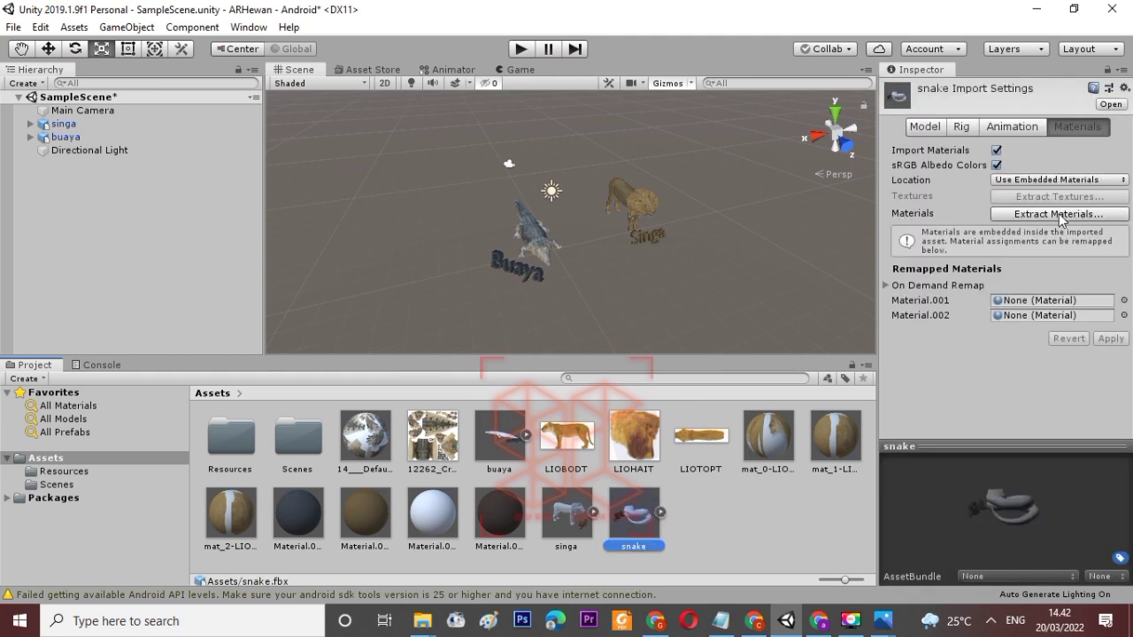
pyautogui.click(1060, 216)
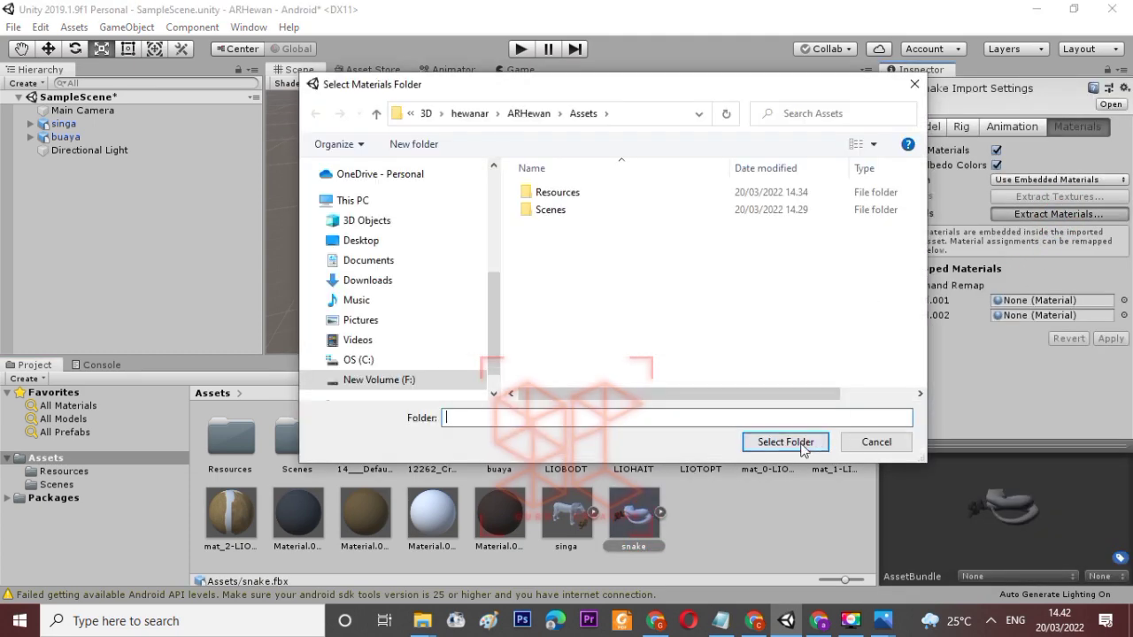
pyautogui.click(784, 442)
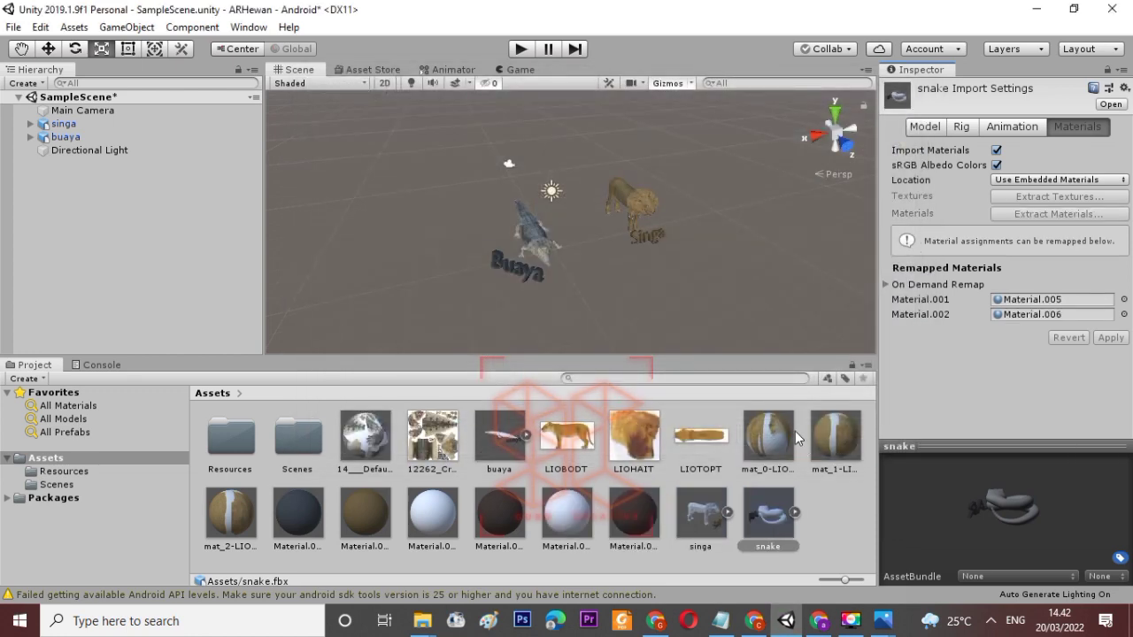
# Step: Add the snake model to the scene next to the crocodile, on the side away from the lion
pyautogui.click(566, 513)
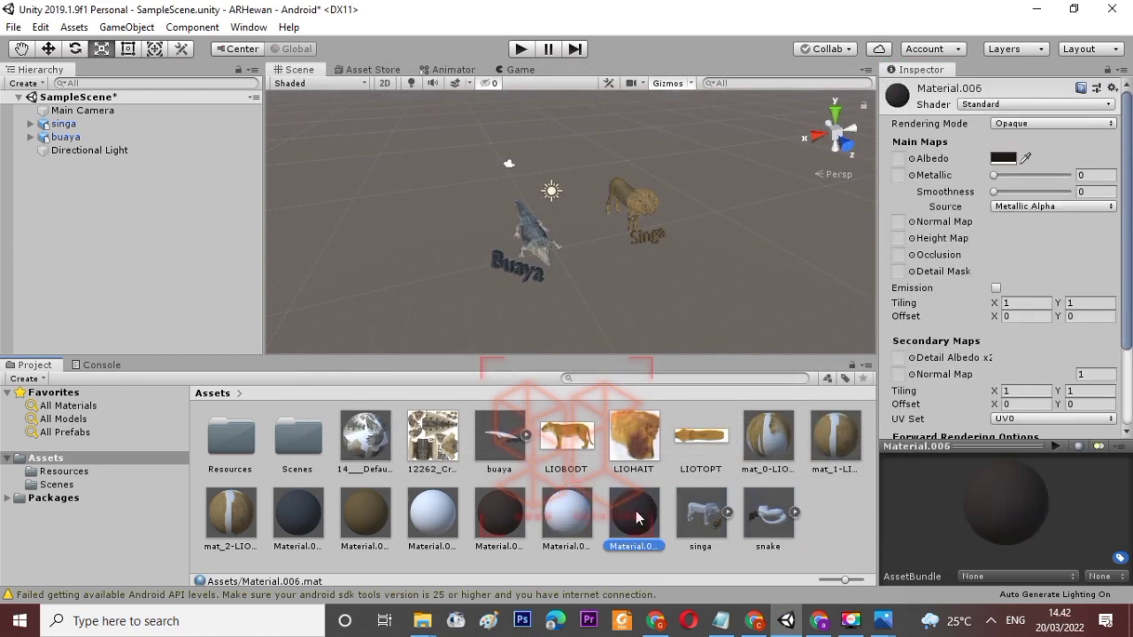
pyautogui.click(769, 517)
pyautogui.moveTo(538, 362); pyautogui.dragTo(392, 279)
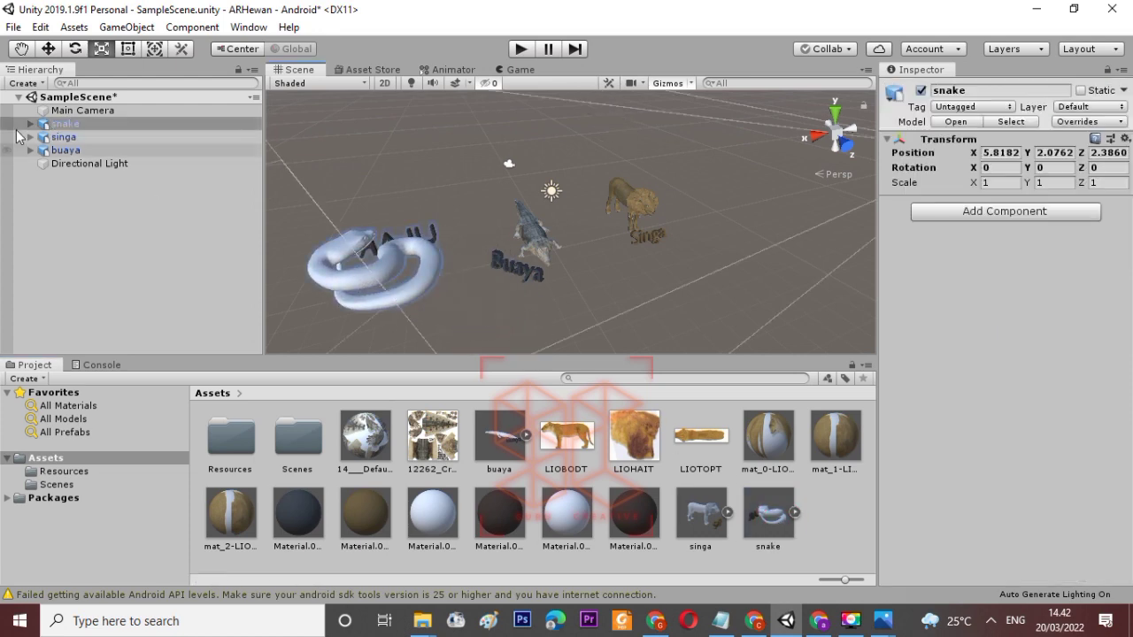
# Step: Unpack the snake prefab in the scene and delete its Camera and Light child objects
pyautogui.press('Right')
pyautogui.click(88, 148)
pyautogui.press('Delete')
pyautogui.click(686, 348)
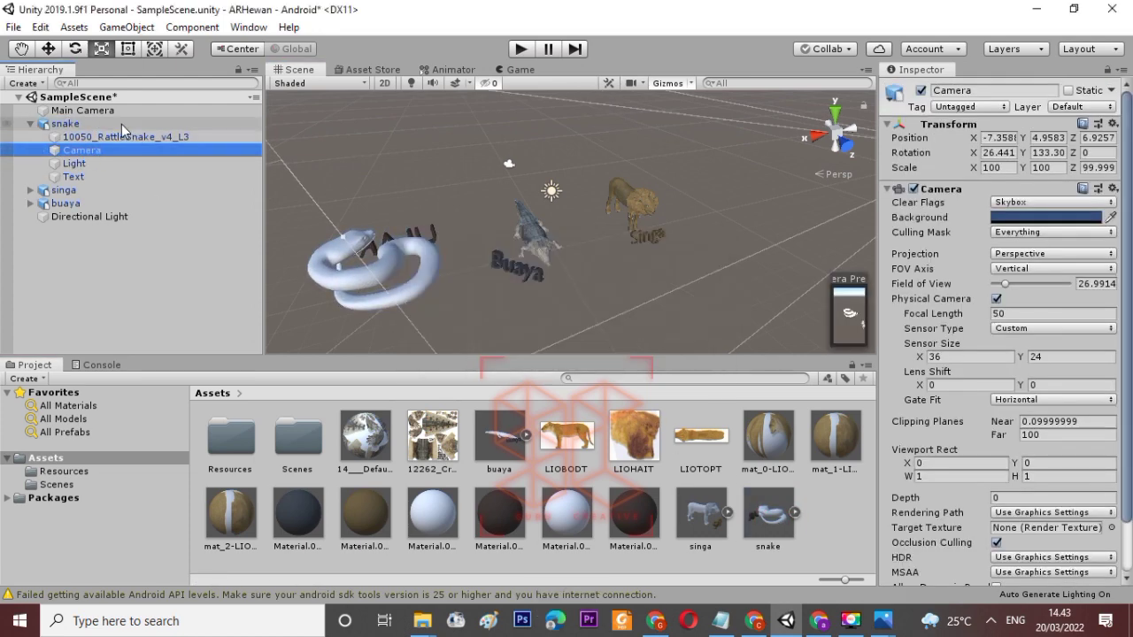
pyautogui.rightClick(123, 124)
pyautogui.click(186, 310)
pyautogui.click(170, 161)
pyautogui.press('Delete')
pyautogui.click(168, 152)
pyautogui.press('Delete')
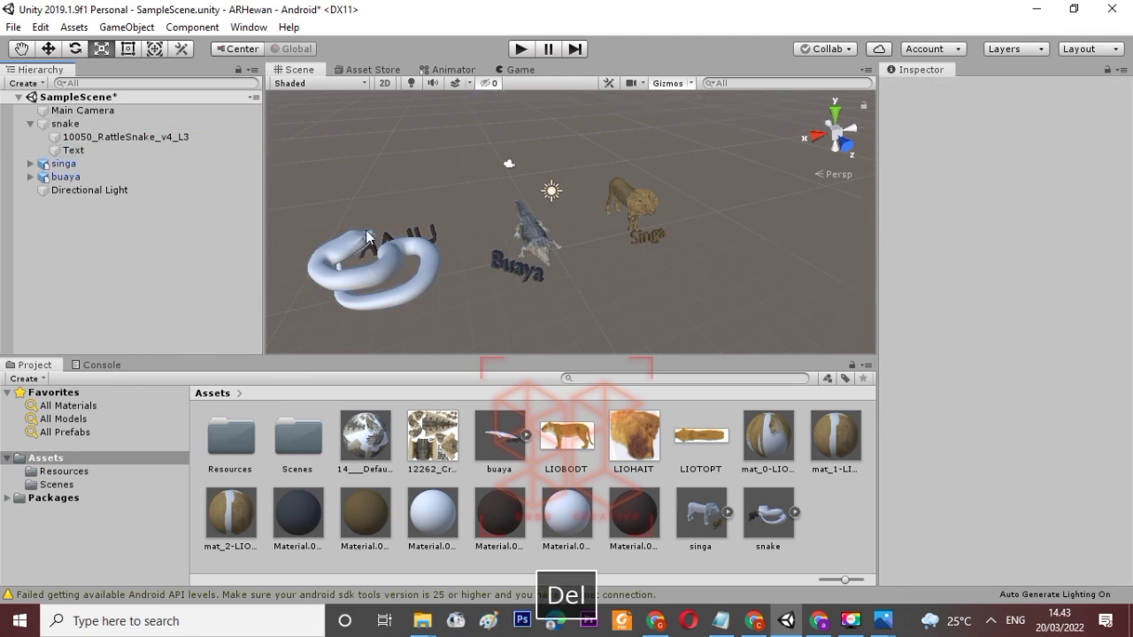
pyautogui.click(124, 136)
pyautogui.click(1051, 152)
pyautogui.write('180')
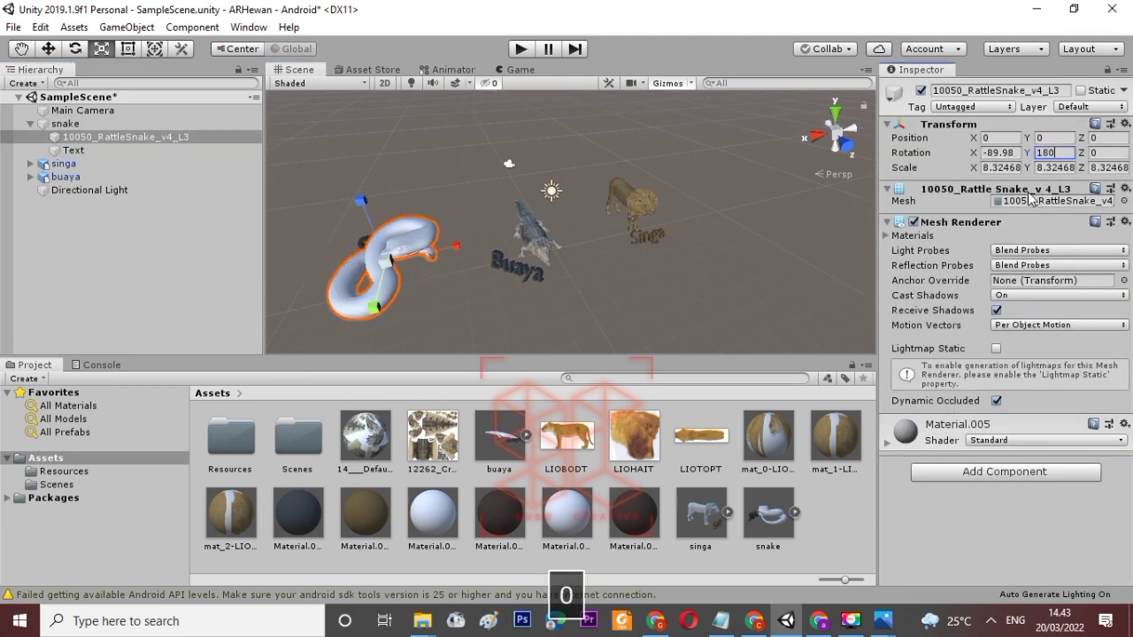
pyautogui.press('Return')
pyautogui.click(159, 124)
pyautogui.hotkey('ctrl', 'z')
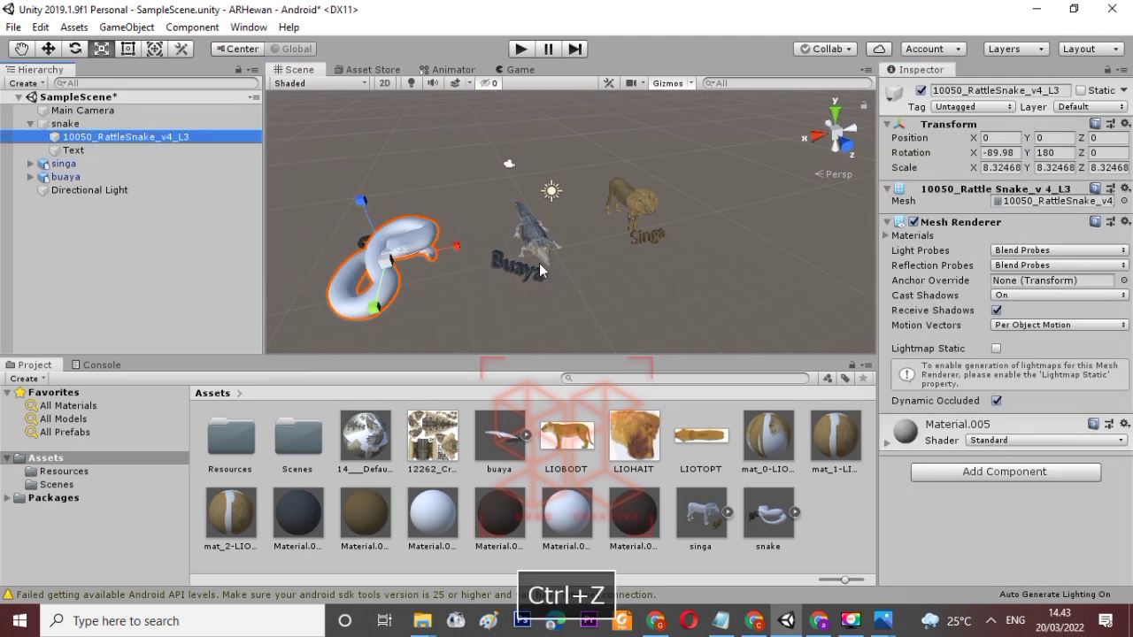
pyautogui.hotkey('ctrl', 'z')
# Step: Set the parent snake object's Y rotation to 180 and scale it down uniformly to about 0.51
pyautogui.click(65, 124)
pyautogui.click(1053, 153)
pyautogui.write('180')
pyautogui.press('Return')
pyautogui.moveTo(388, 263); pyautogui.dragTo(348, 268)
# Step: Move the snake down in line with the other animals, to about X 5.80, Y 0.47, Z -0.43
pyautogui.keyDown('alt'); pyautogui.moveTo(482, 276); pyautogui.dragTo(587, 209); pyautogui.keyUp('alt')
pyautogui.press('w')
pyautogui.moveTo(490, 167); pyautogui.dragTo(490, 204)
pyautogui.moveTo(517, 283); pyautogui.dragTo(652, 273)
pyautogui.moveTo(586, 182); pyautogui.dragTo(586, 209)
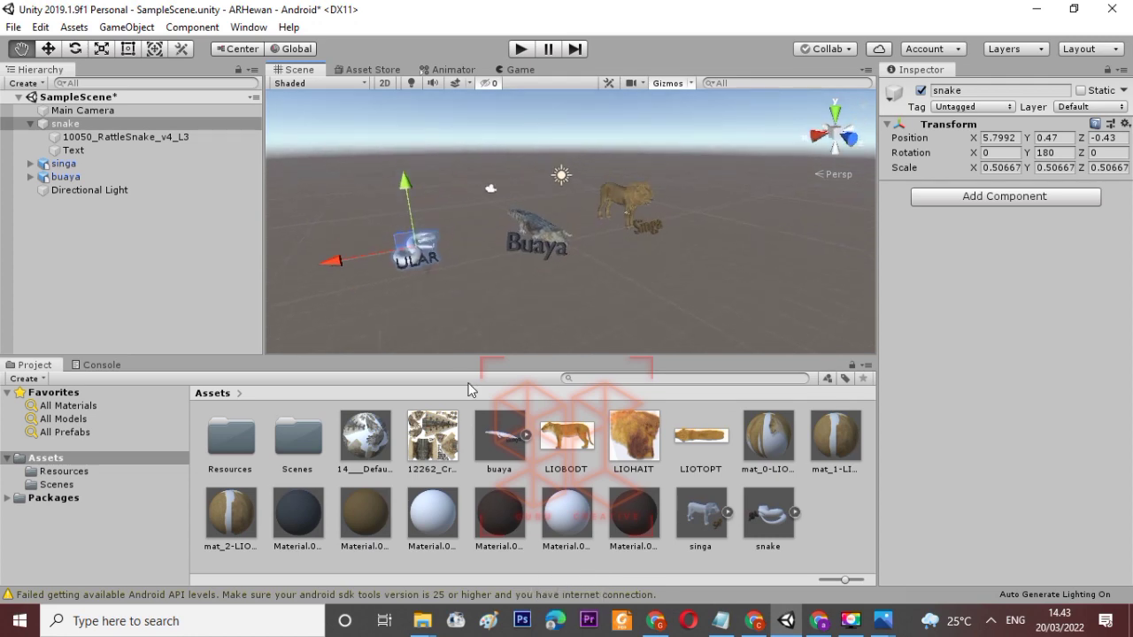
# Step: Import the rattlesnake skin texture from the RattleSnake_v04_L3 folder in File Explorer into the project's Assets folder
pyautogui.moveTo(423, 621)
pyautogui.click(510, 478)
pyautogui.scroll(7, 697, 505)
pyautogui.doubleClick(1057, 200)
pyautogui.doubleClick(354, 185)
pyautogui.doubleClick(323, 235)
pyautogui.moveTo(341, 248); pyautogui.dragTo(825, 537)
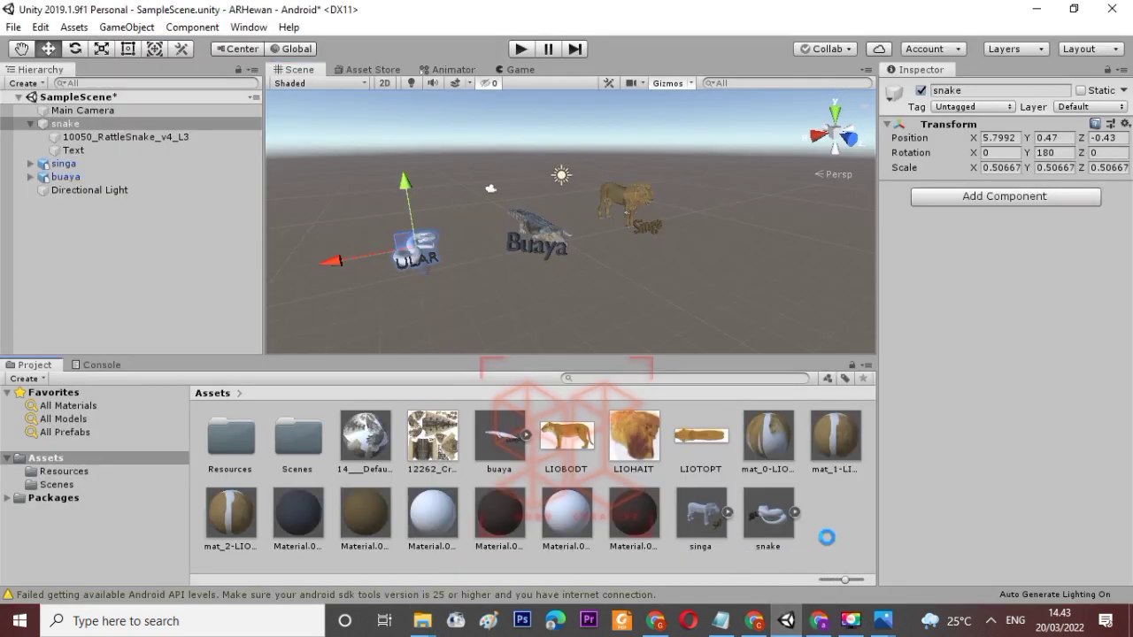
# Step: Assign the rattlesnake skin texture to the albedo map of Material.005 and check the snake in the scene
pyautogui.click(634, 516)
pyautogui.moveTo(433, 437); pyautogui.dragTo(899, 160)
pyautogui.scroll(4, 461, 308)
pyautogui.scroll(5, 460, 308)
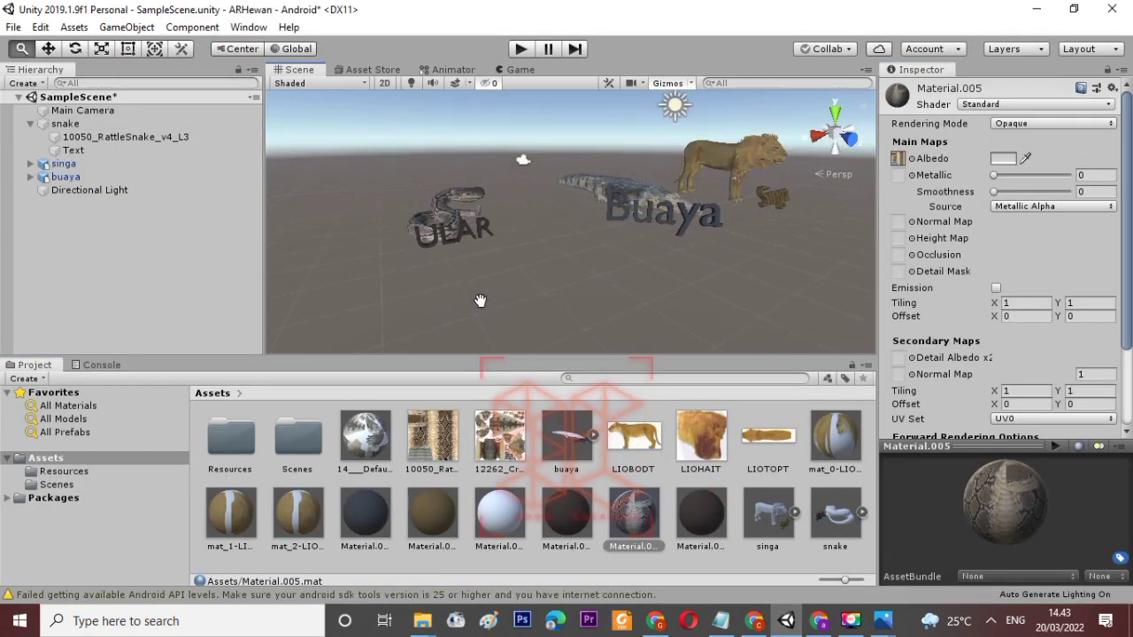
pyautogui.keyDown('alt'); pyautogui.moveTo(569, 278); pyautogui.dragTo(646, 269); pyautogui.keyUp('alt')
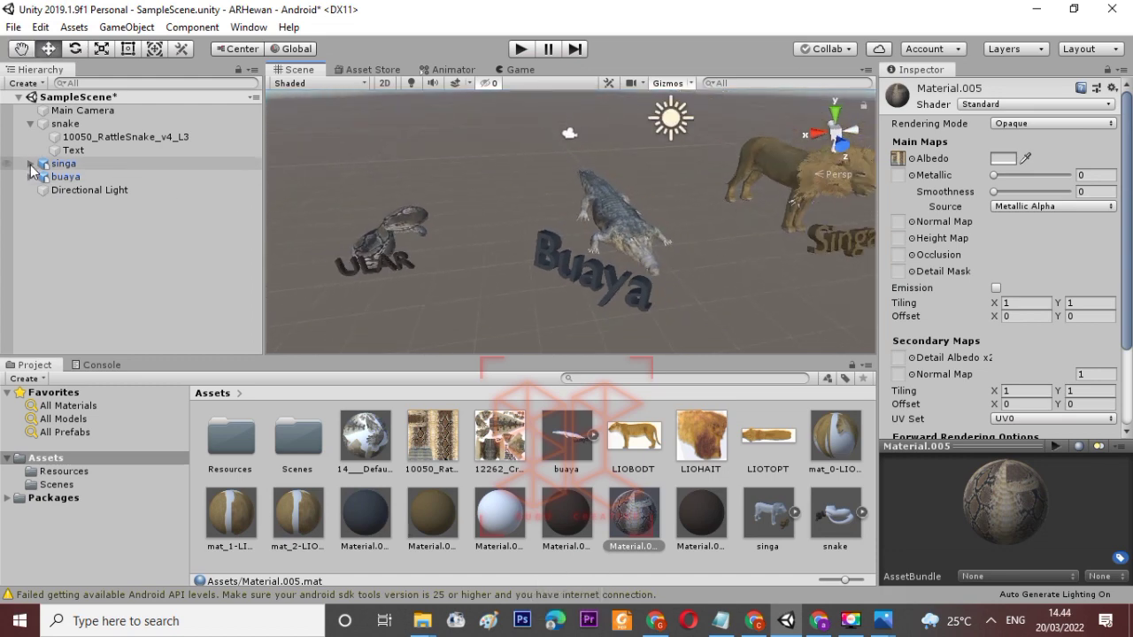
# Step: Collapse the snake object's children in the scene hierarchy and clear the selection
pyautogui.click(30, 123)
pyautogui.click(72, 109)
pyautogui.click(94, 225)
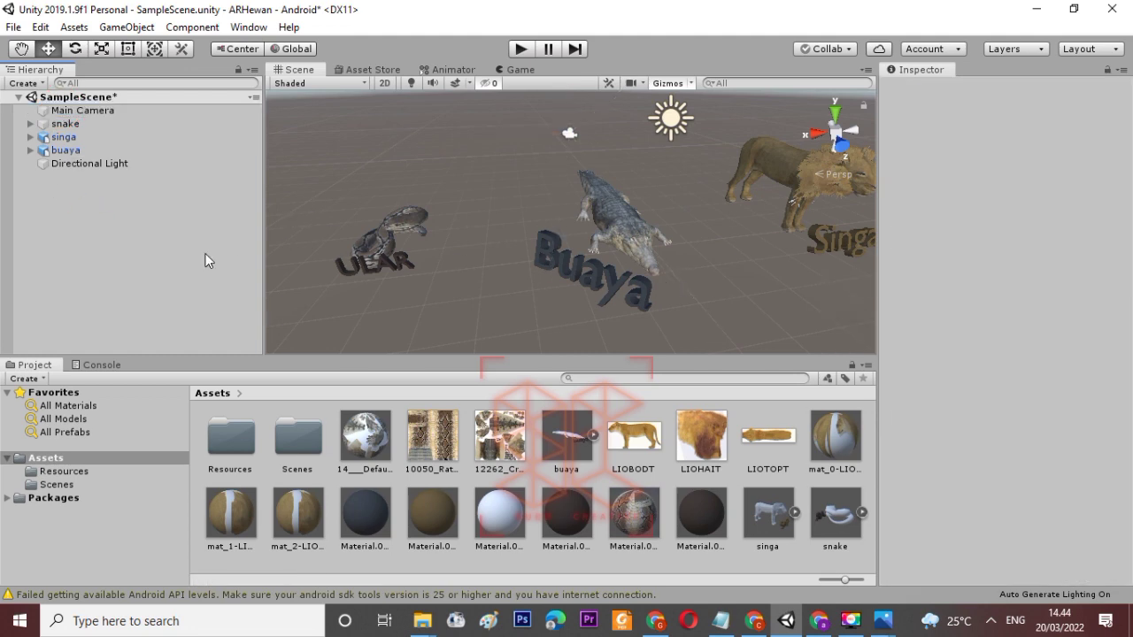
# Step: Import all contents of db_arhewan.unitypackage from the Downloads folder into the Unity project
pyautogui.click(421, 621)
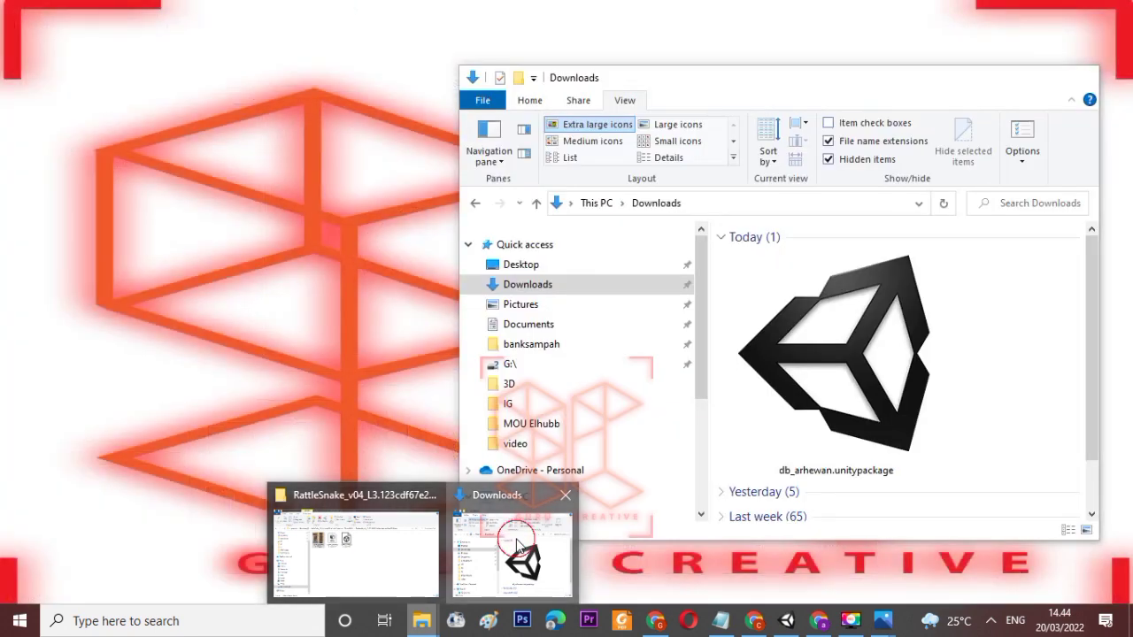
pyautogui.click(516, 539)
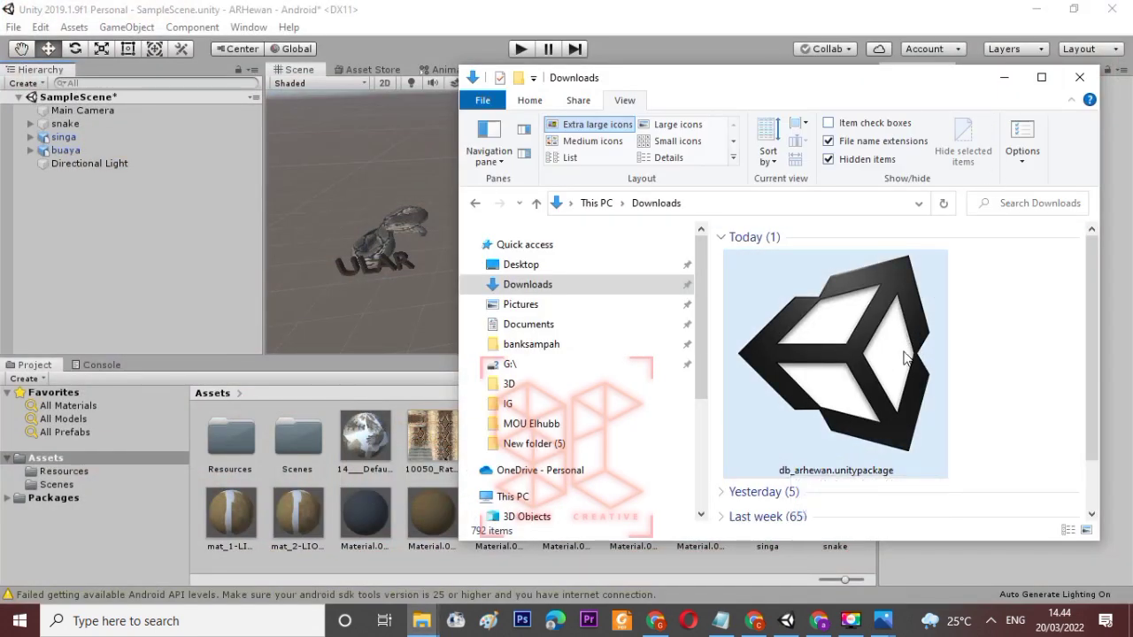
pyautogui.moveTo(1094, 325)
pyautogui.mouseDown()
pyautogui.moveTo(1095, 341)
pyautogui.moveTo(1094, 323)
pyautogui.mouseUp()
pyautogui.click(864, 376)
pyautogui.doubleClick(865, 381)
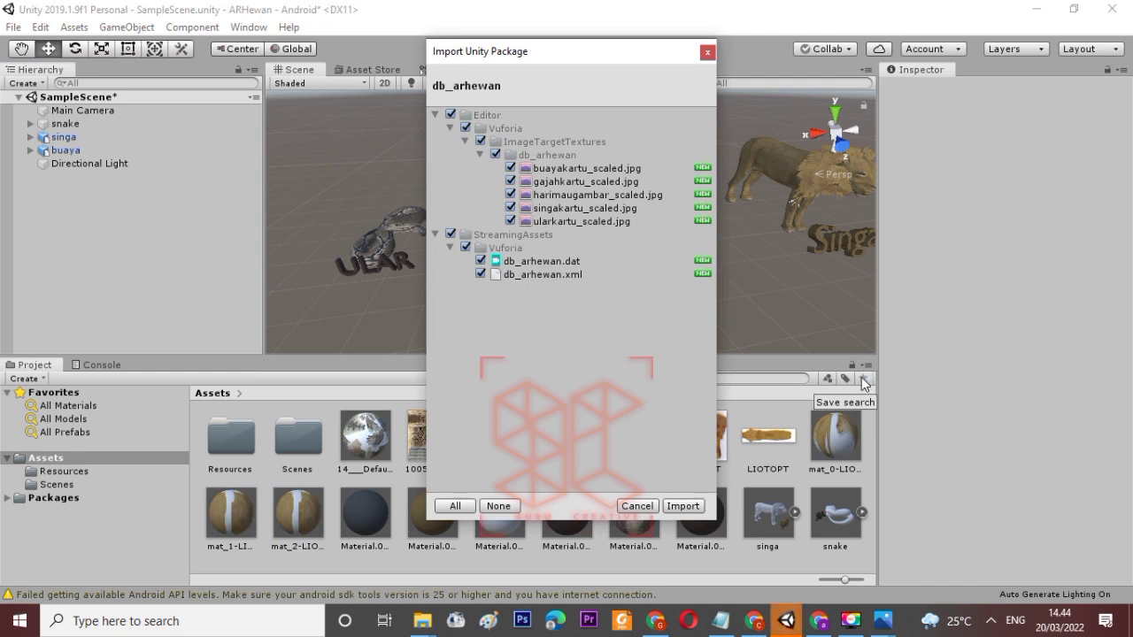
pyautogui.click(686, 506)
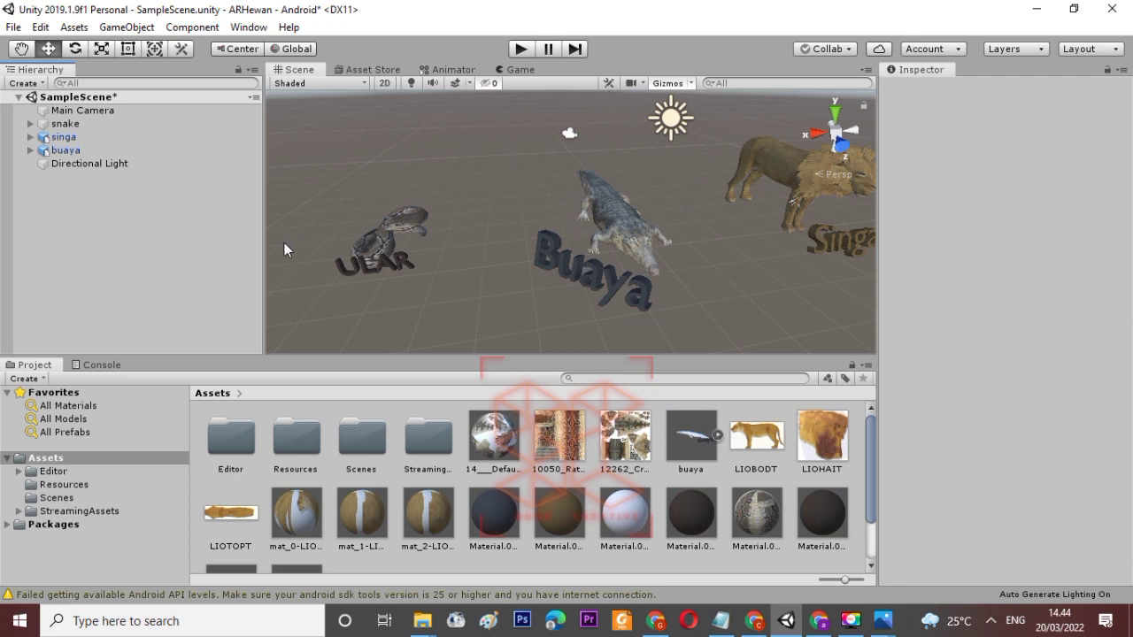
# Step: Import the required Vuforia Engine assets into the project by requesting a new Vuforia image target
pyautogui.rightClick(68, 245)
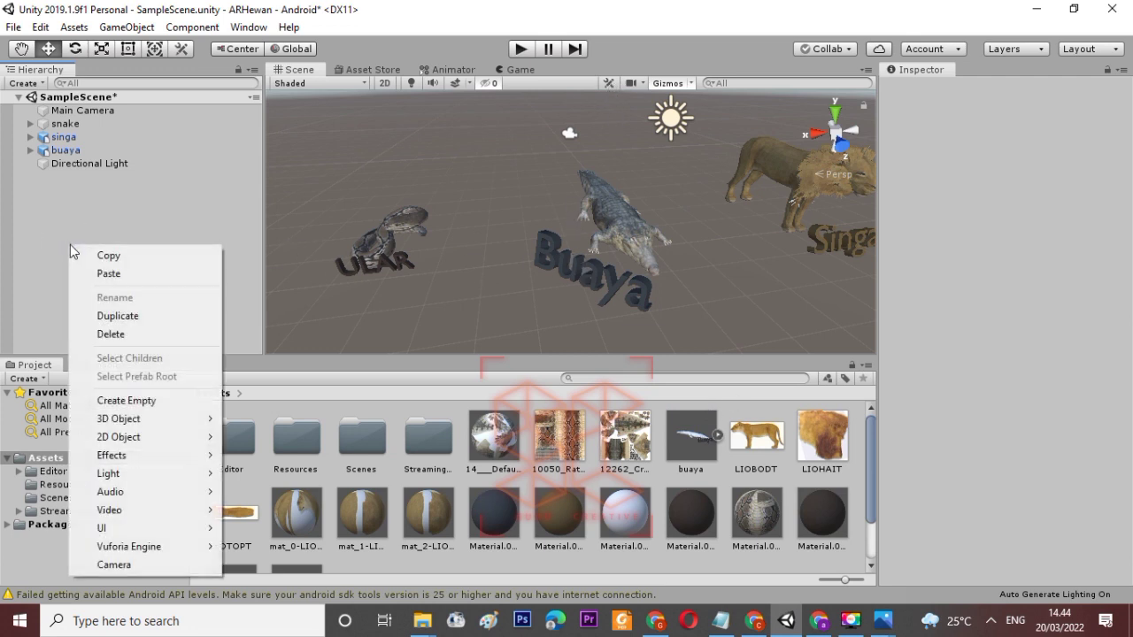
pyautogui.click(64, 226)
pyautogui.rightClick(68, 226)
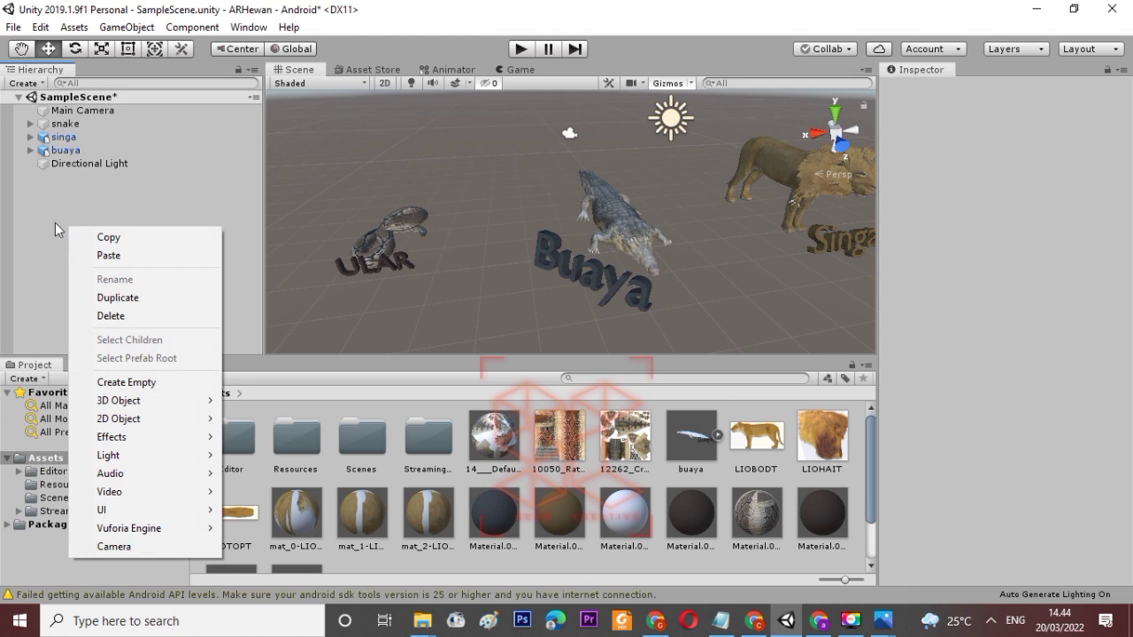
pyautogui.rightClick(49, 220)
pyautogui.moveTo(171, 521)
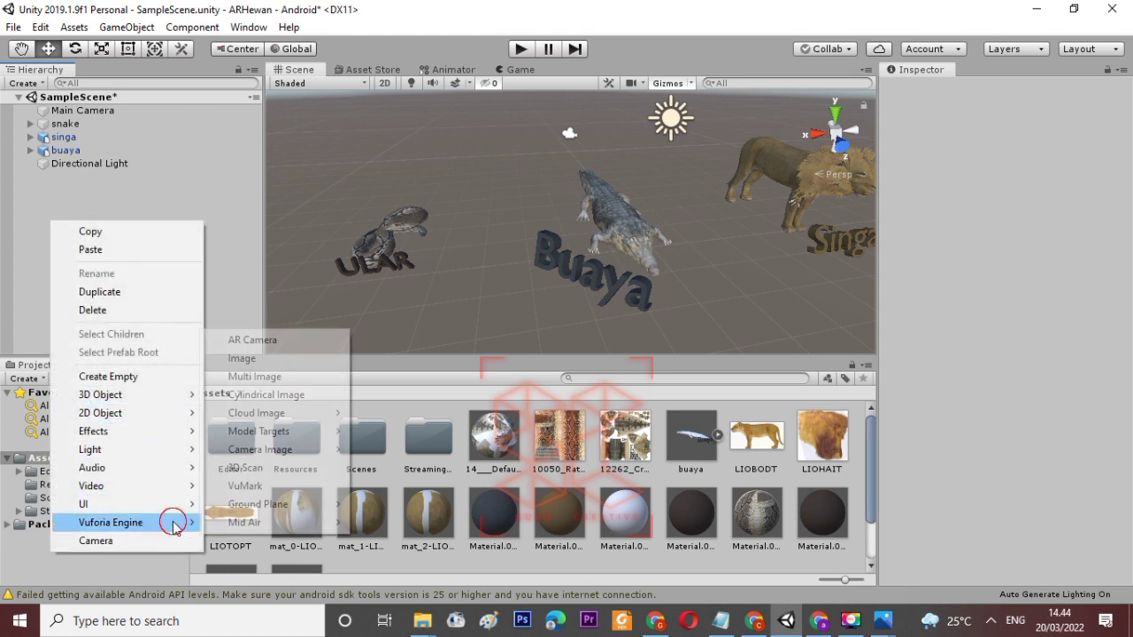
pyautogui.click(277, 358)
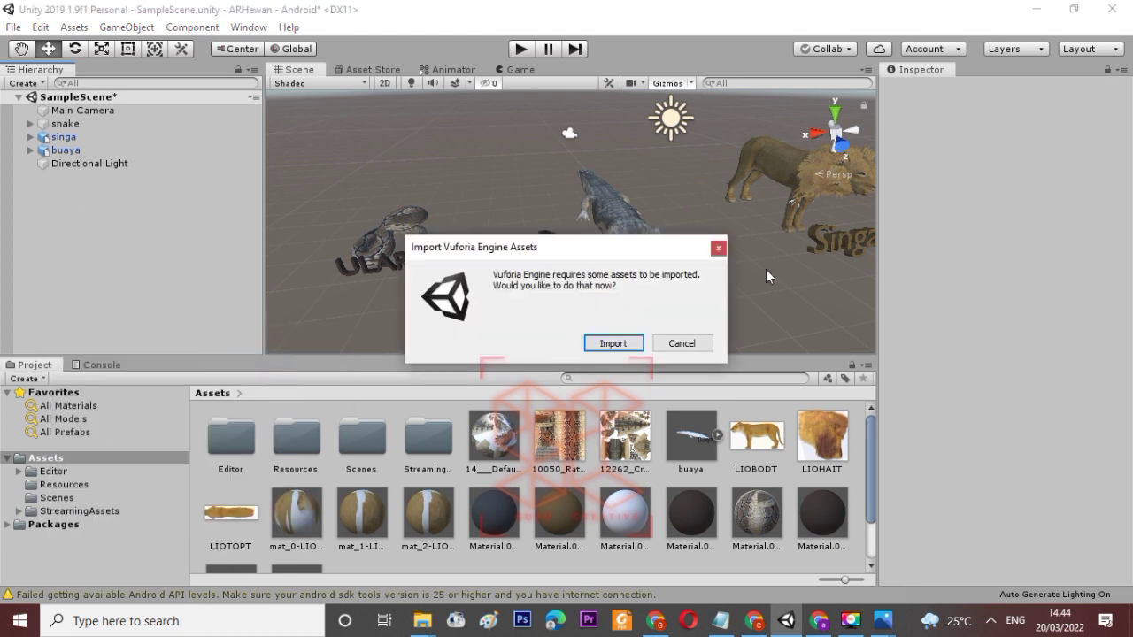
pyautogui.click(619, 343)
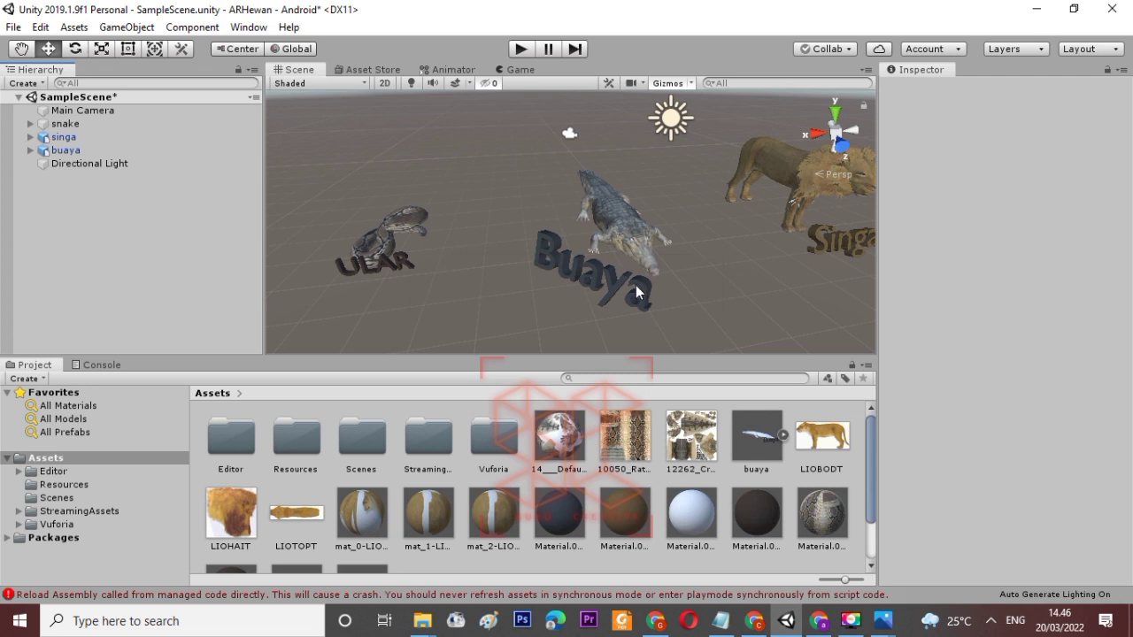
# Step: Add a Vuforia image target to the scene and move it under the snake model at about X 6.02, Z -0.46
pyautogui.rightClick(159, 248)
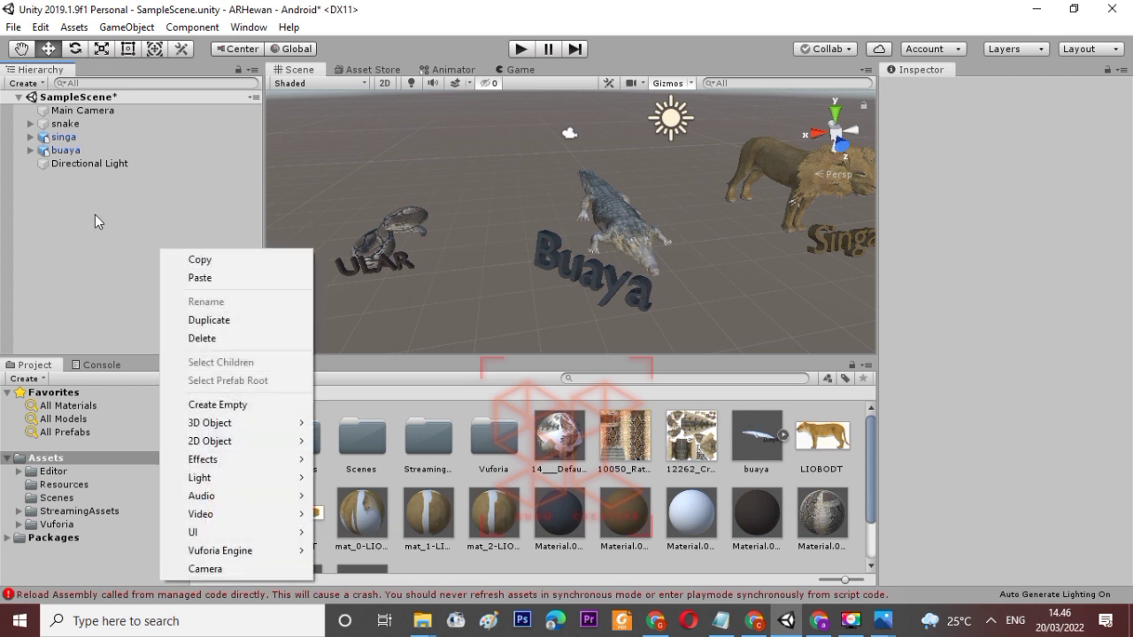
pyautogui.click(95, 214)
pyautogui.rightClick(98, 209)
pyautogui.moveTo(156, 510)
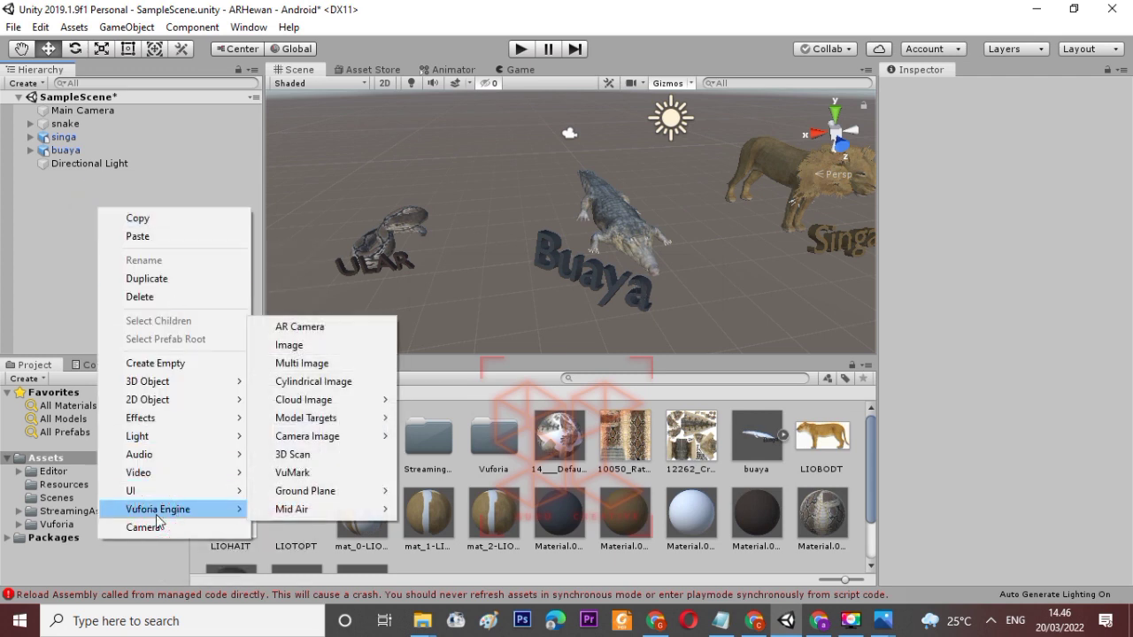
pyautogui.click(339, 347)
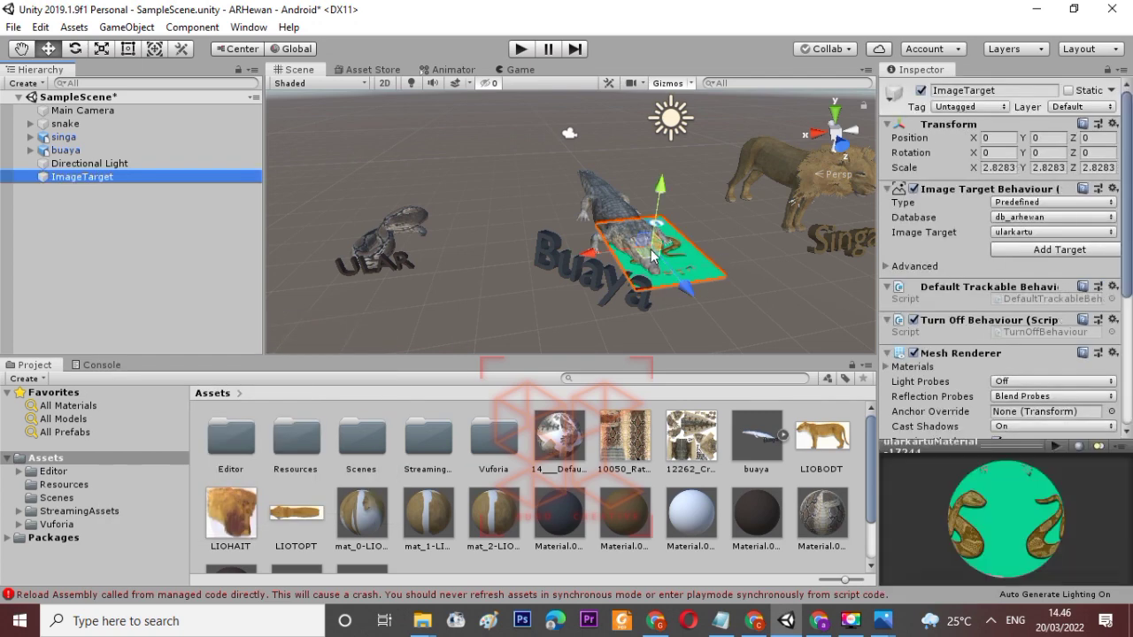
pyautogui.moveTo(605, 256); pyautogui.dragTo(477, 167)
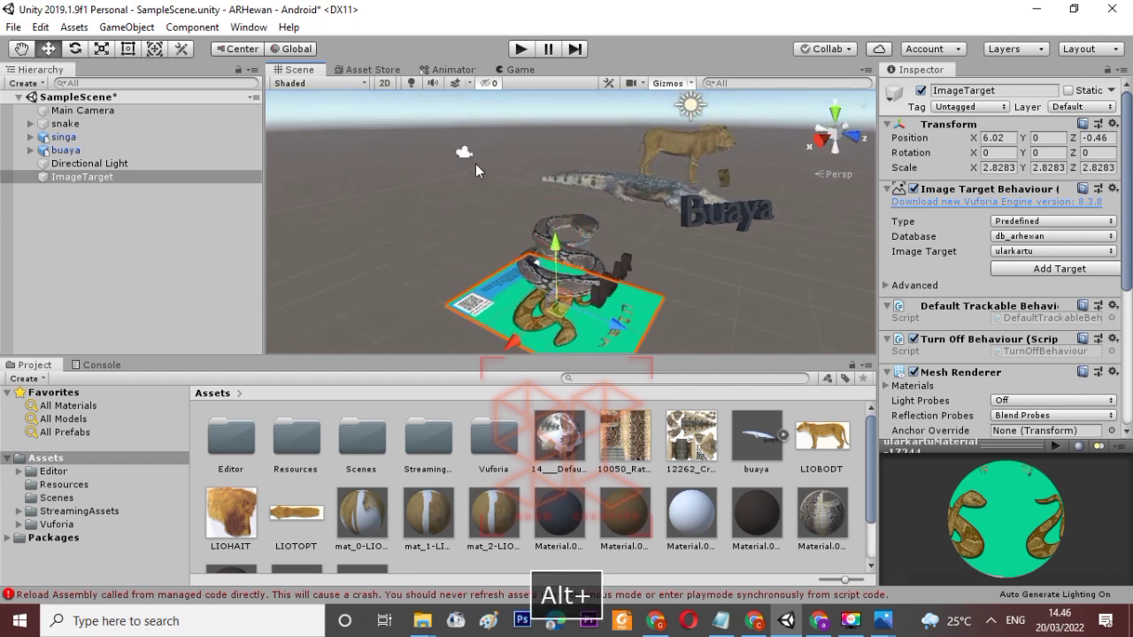
# Step: Set the Y rotation of the snake card's image target to 180
pyautogui.click(468, 154)
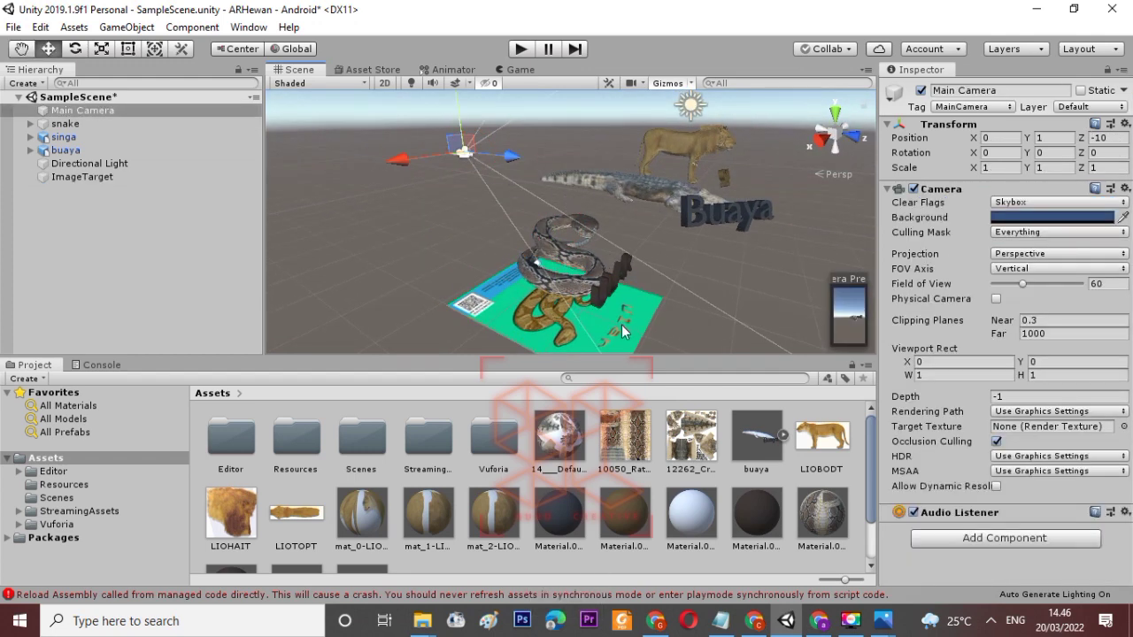
pyautogui.click(624, 332)
pyautogui.keyDown('alt'); pyautogui.moveTo(623, 332); pyautogui.dragTo(566, 302); pyautogui.keyUp('alt')
pyautogui.keyDown('alt'); pyautogui.moveTo(458, 211); pyautogui.dragTo(626, 271); pyautogui.keyUp('alt')
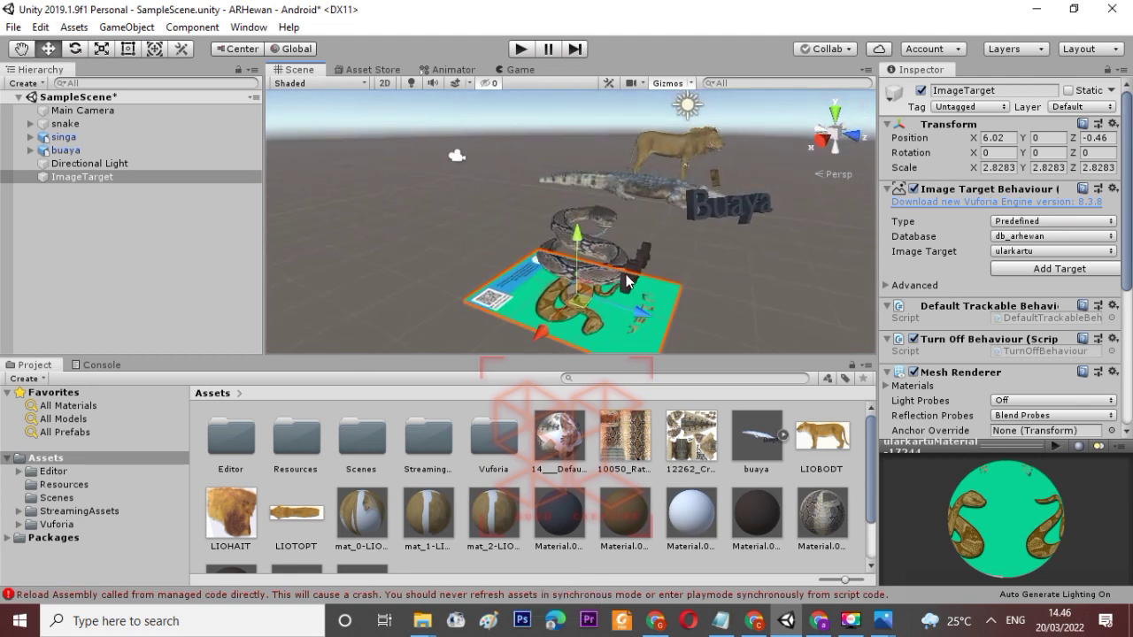
pyautogui.click(1043, 151)
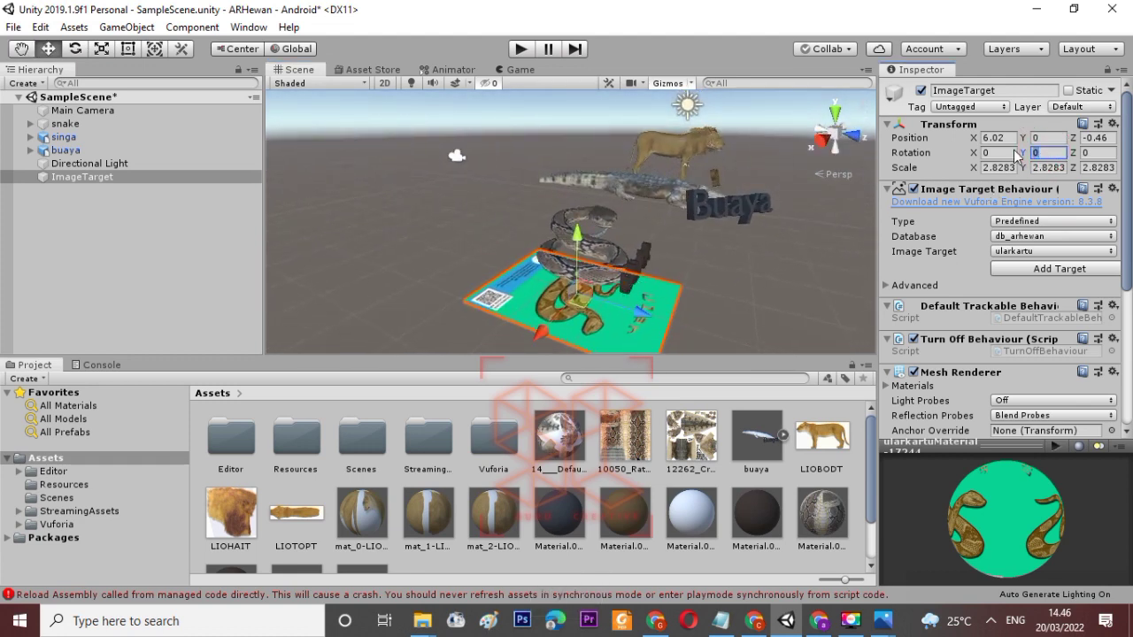
pyautogui.write('180')
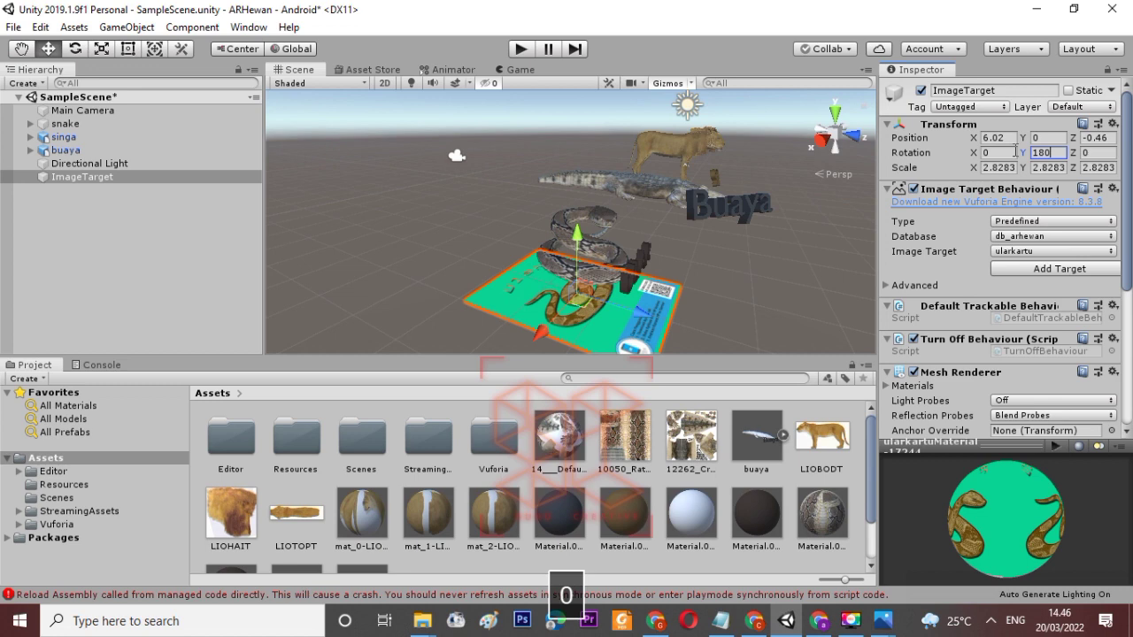
pyautogui.press('Return')
pyautogui.keyDown('alt'); pyautogui.moveTo(733, 304); pyautogui.dragTo(446, 333); pyautogui.keyUp('alt')
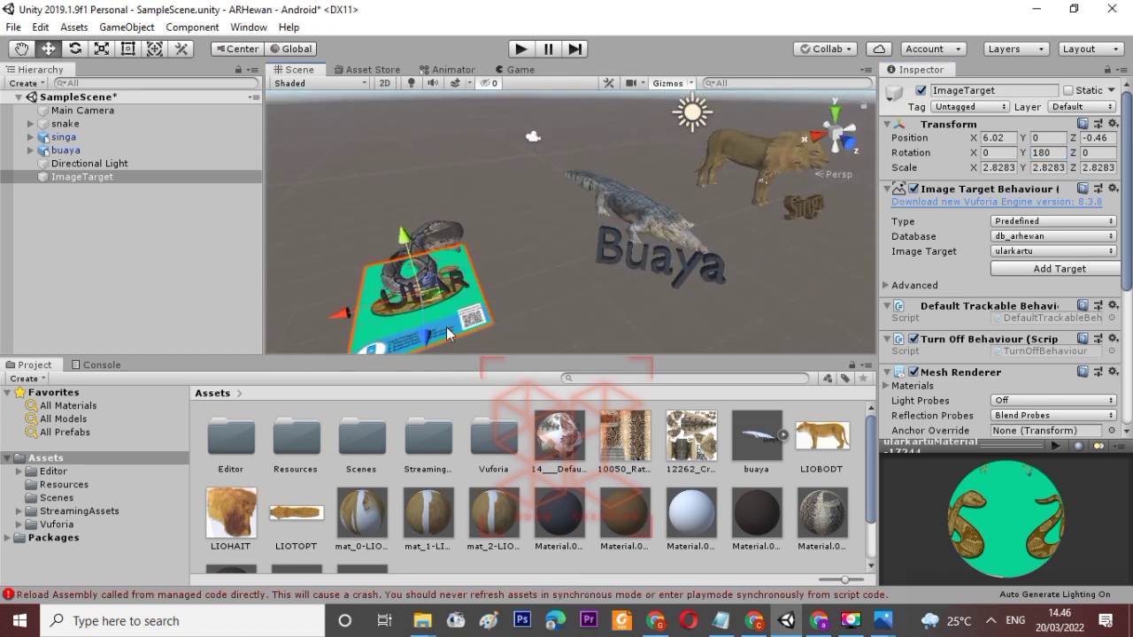
pyautogui.scroll(-3, 626, 295)
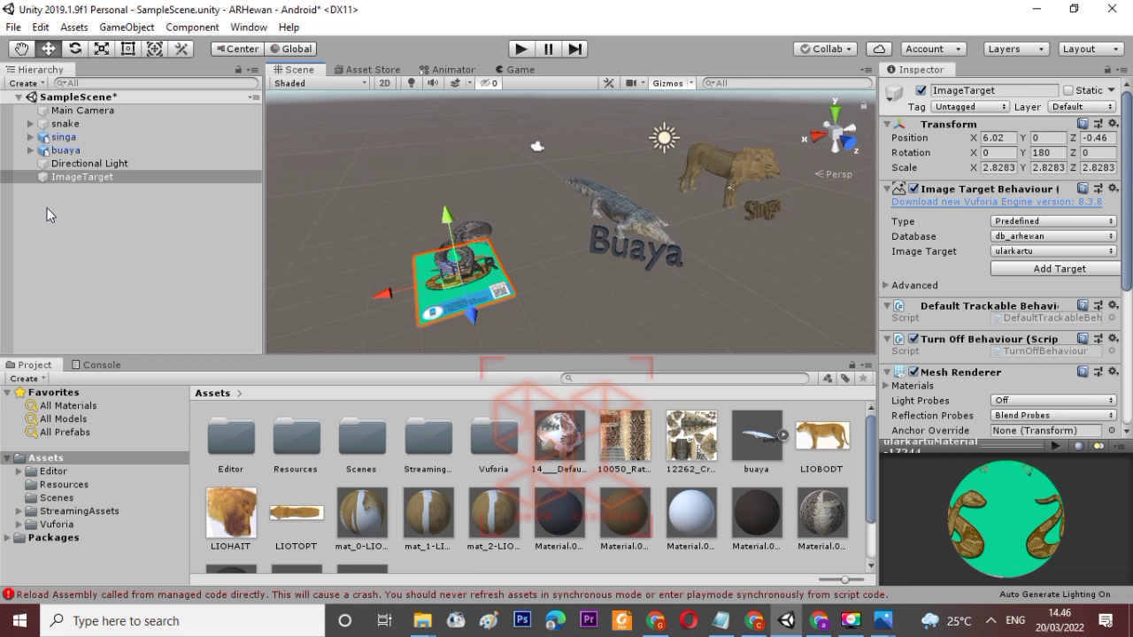
# Step: Rename the snake card's ImageTarget object as BarcodeUlar
pyautogui.rightClick(72, 179)
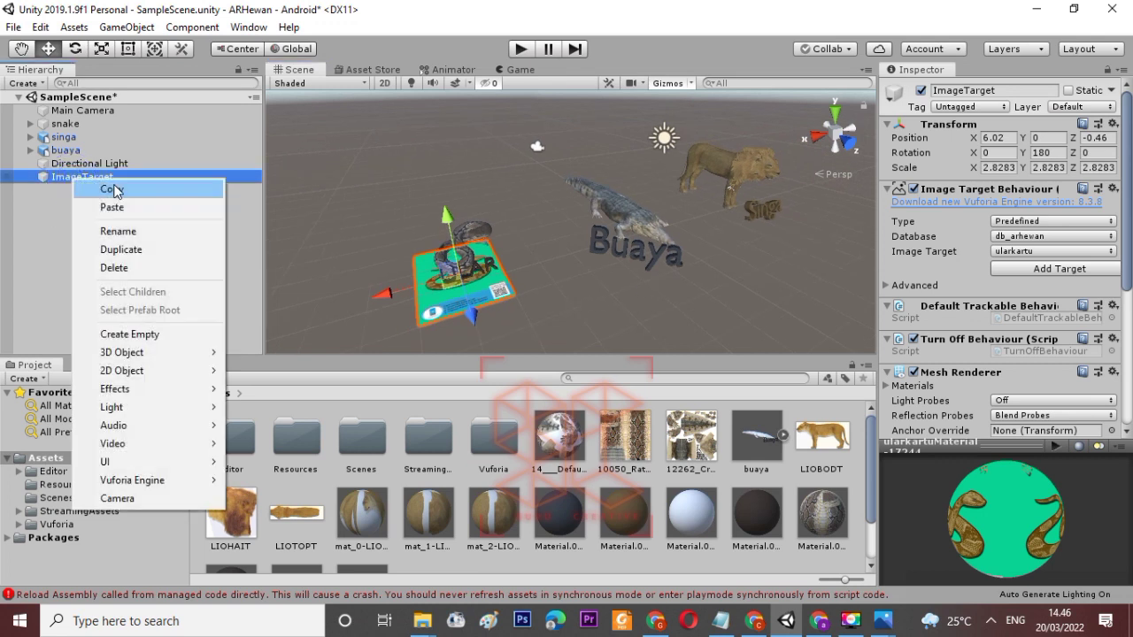
pyautogui.click(139, 231)
pyautogui.press('BackSpace')
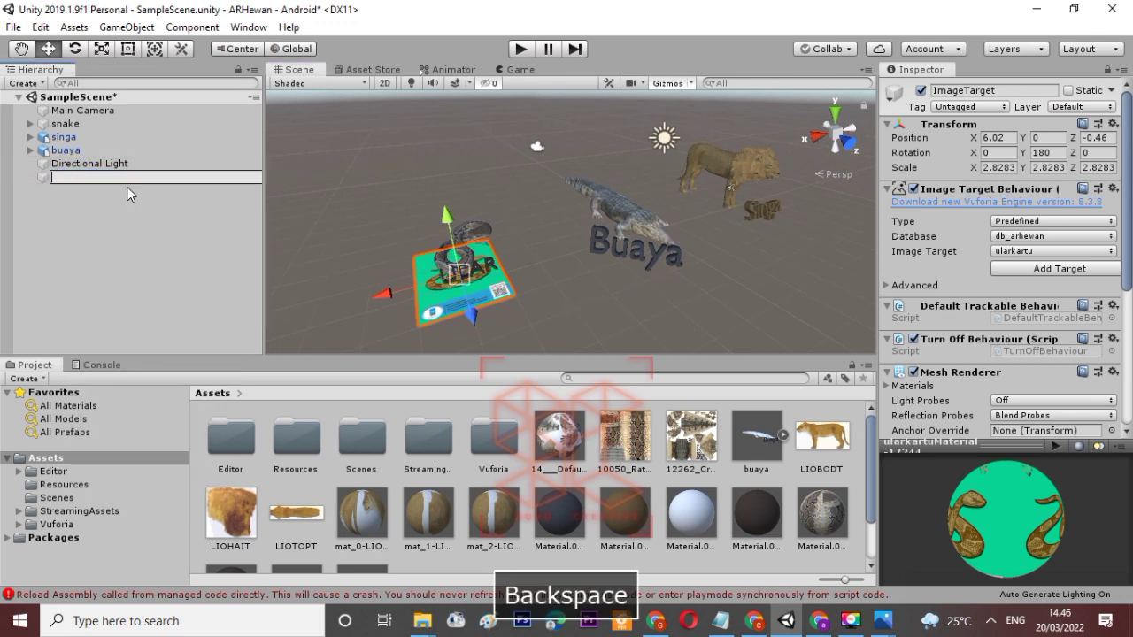
pyautogui.write('BarcodeUlar')
pyautogui.press('Return')
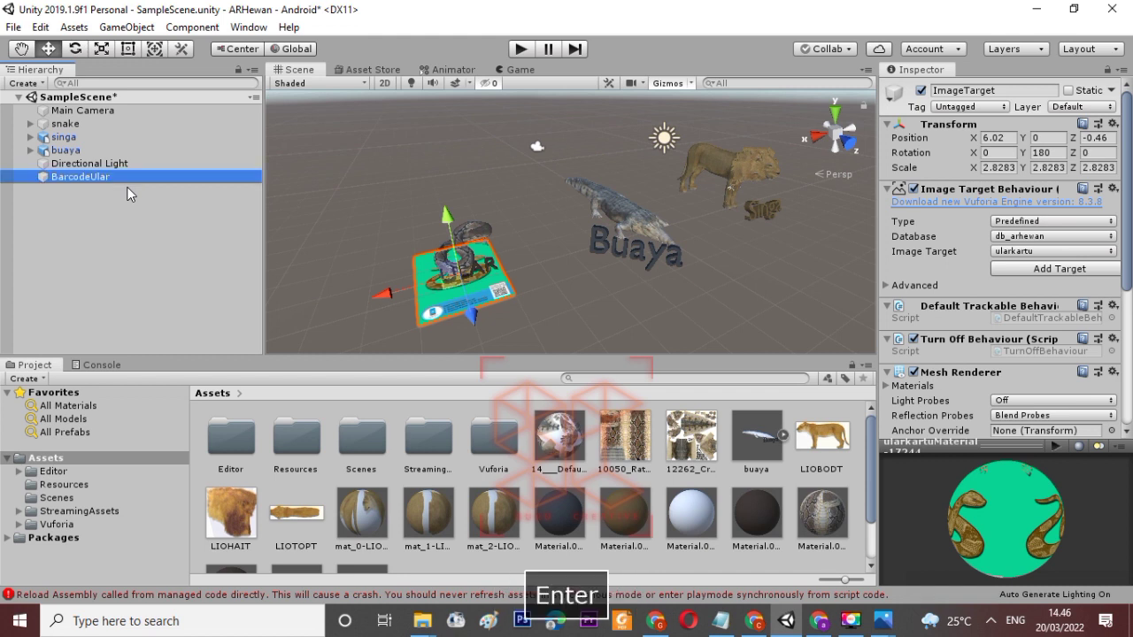
# Step: Add a second Vuforia image target to the scene and move it near the Buaya text at about X 2.02
pyautogui.rightClick(106, 227)
pyautogui.click(68, 246)
pyautogui.rightClick(68, 246)
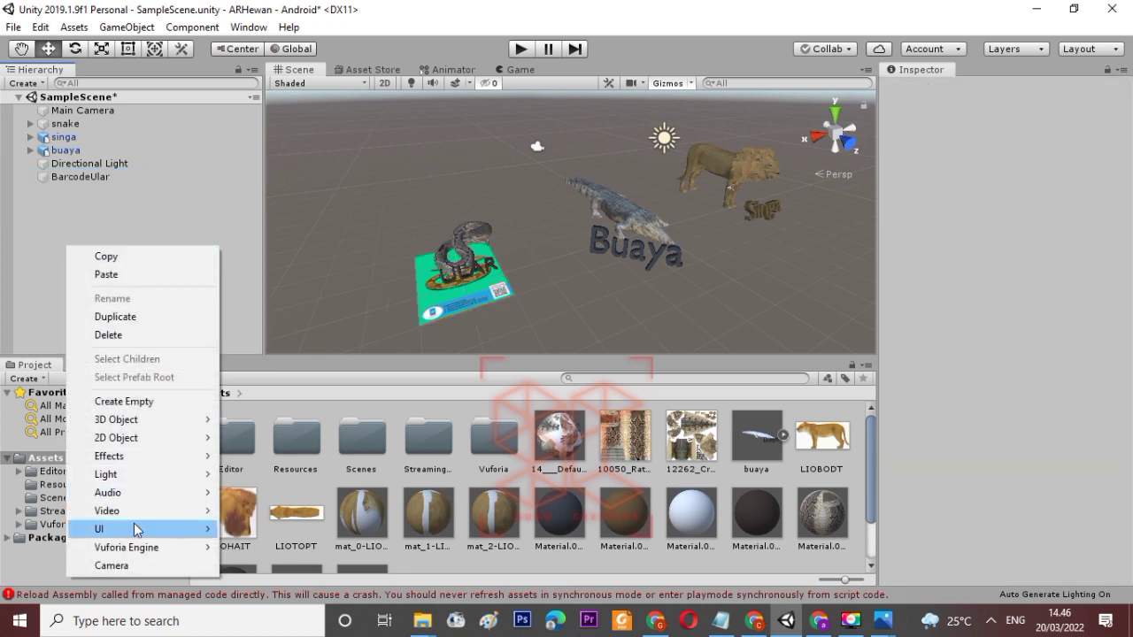
pyautogui.moveTo(139, 550)
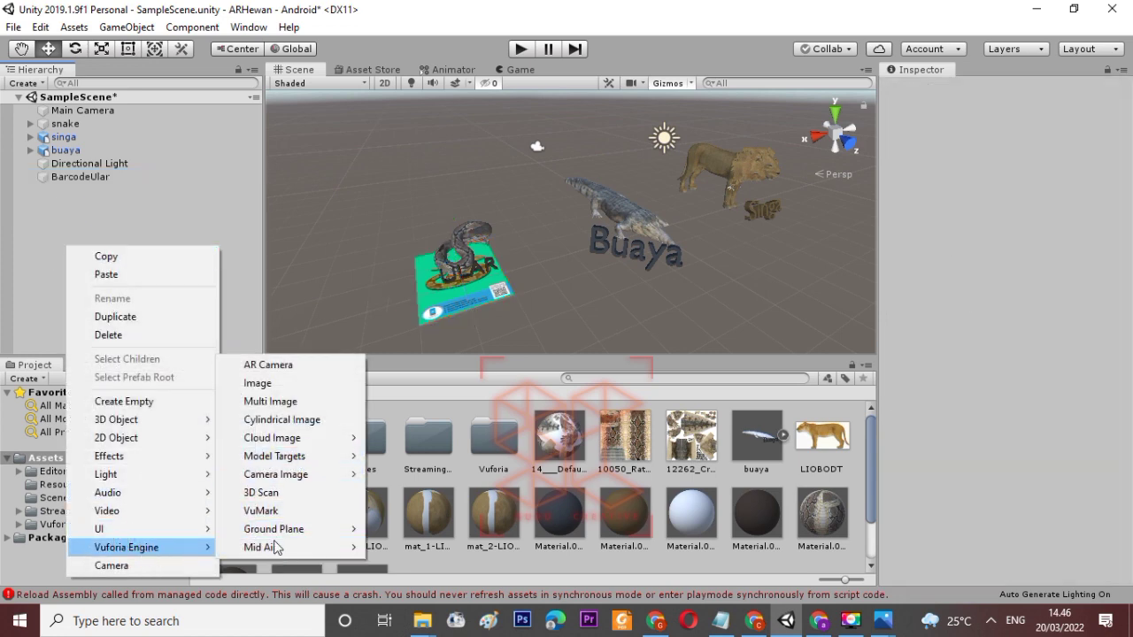
pyautogui.click(268, 384)
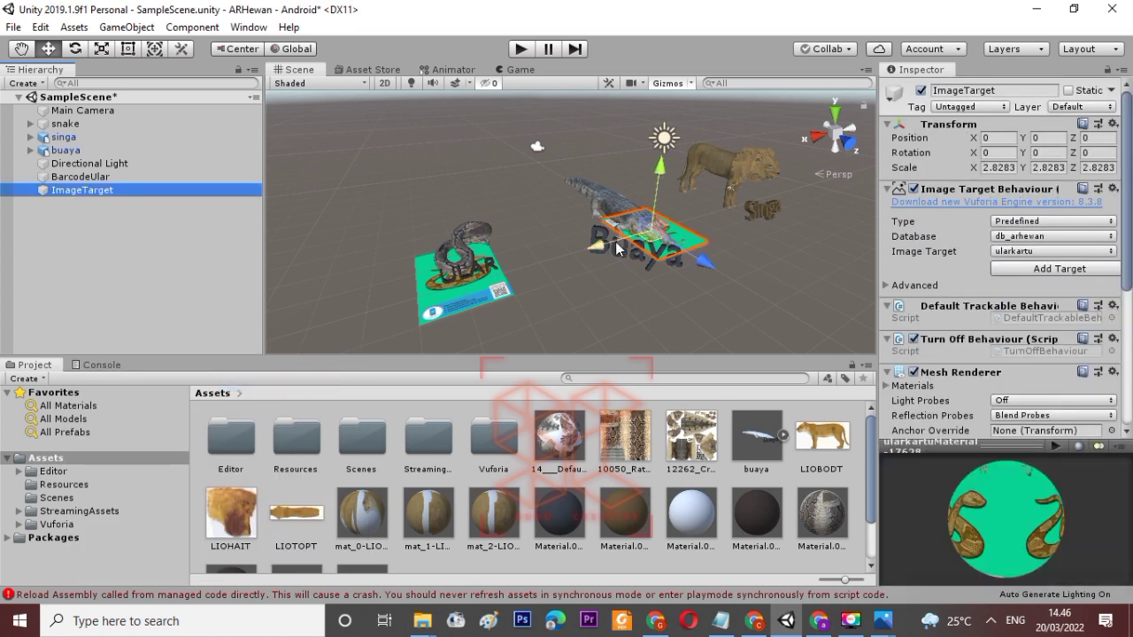
pyautogui.moveTo(627, 245); pyautogui.dragTo(569, 311)
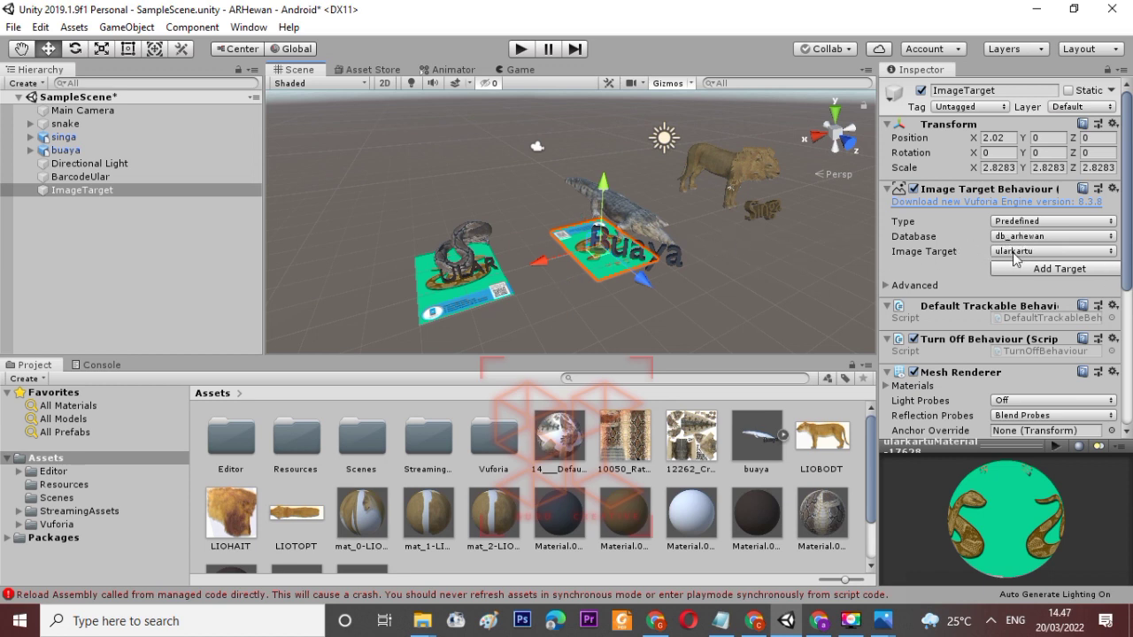
pyautogui.click(1058, 251)
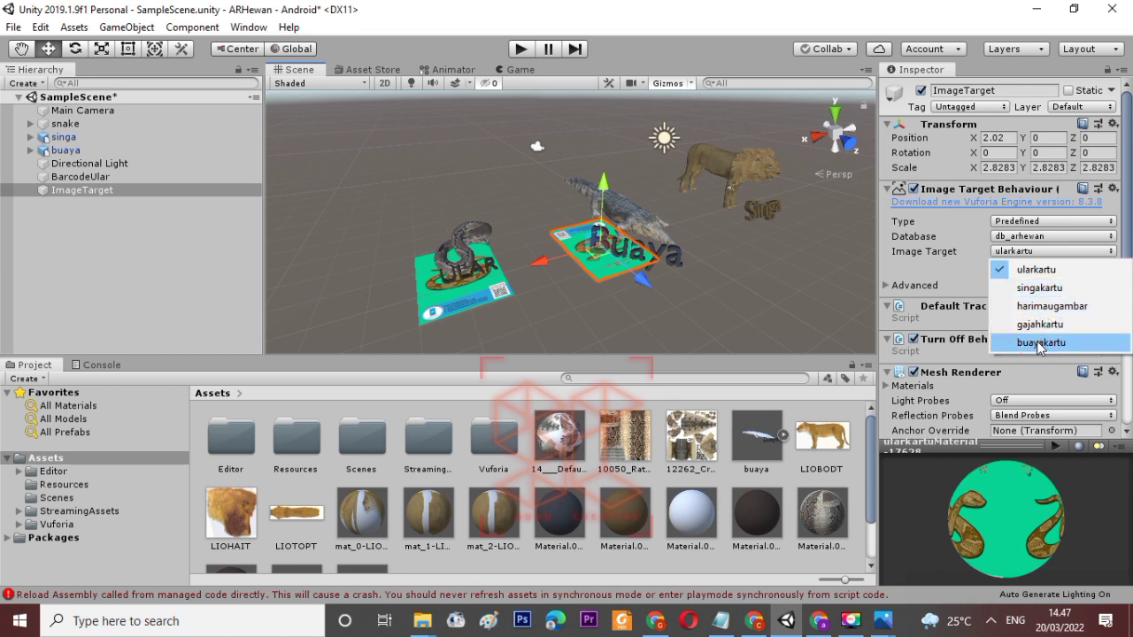
pyautogui.click(920, 262)
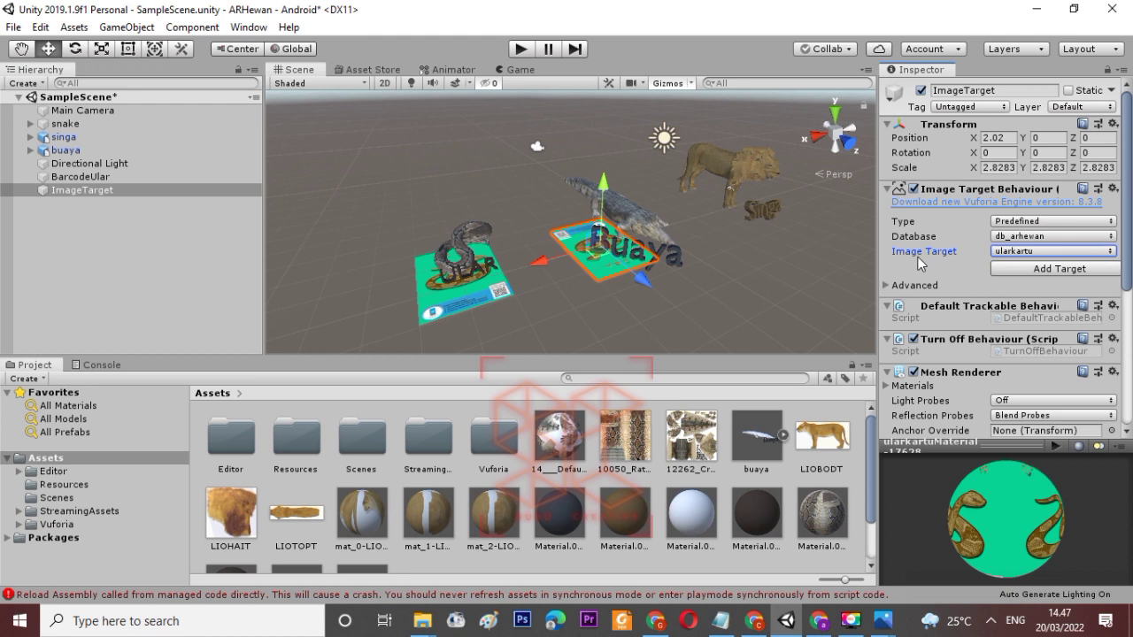
pyautogui.click(1033, 253)
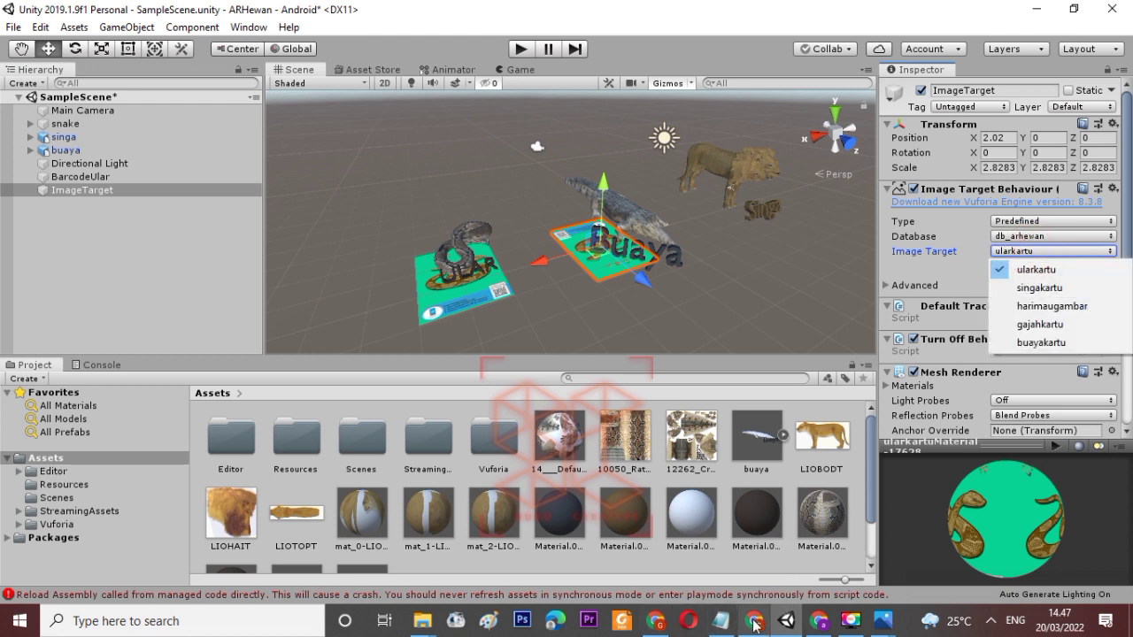
pyautogui.click(662, 623)
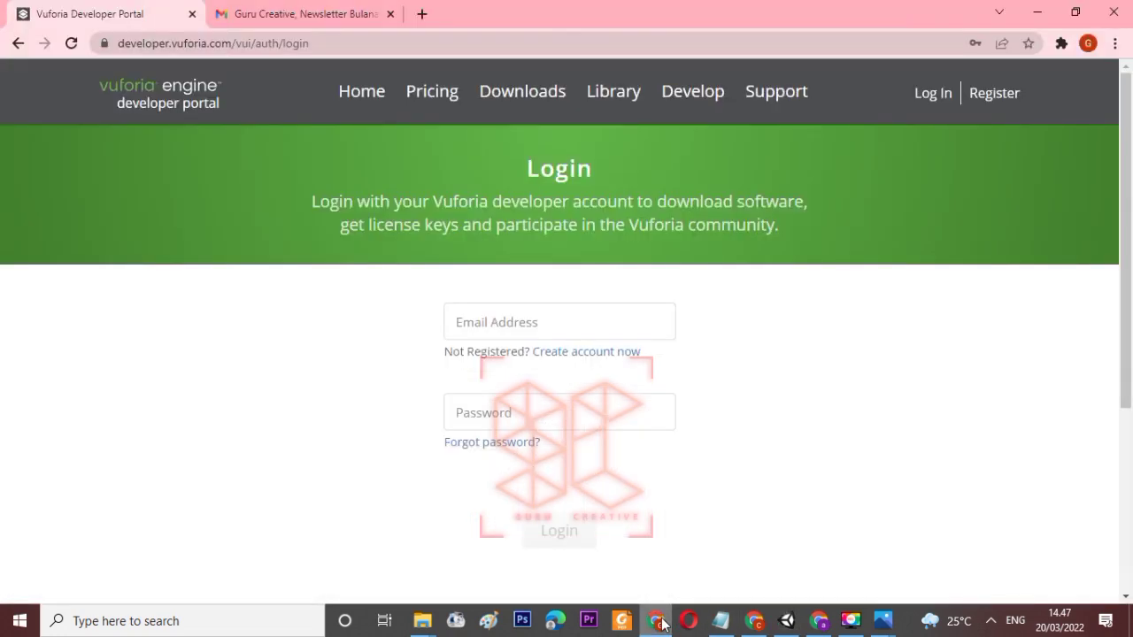
pyautogui.click(662, 624)
pyautogui.click(657, 624)
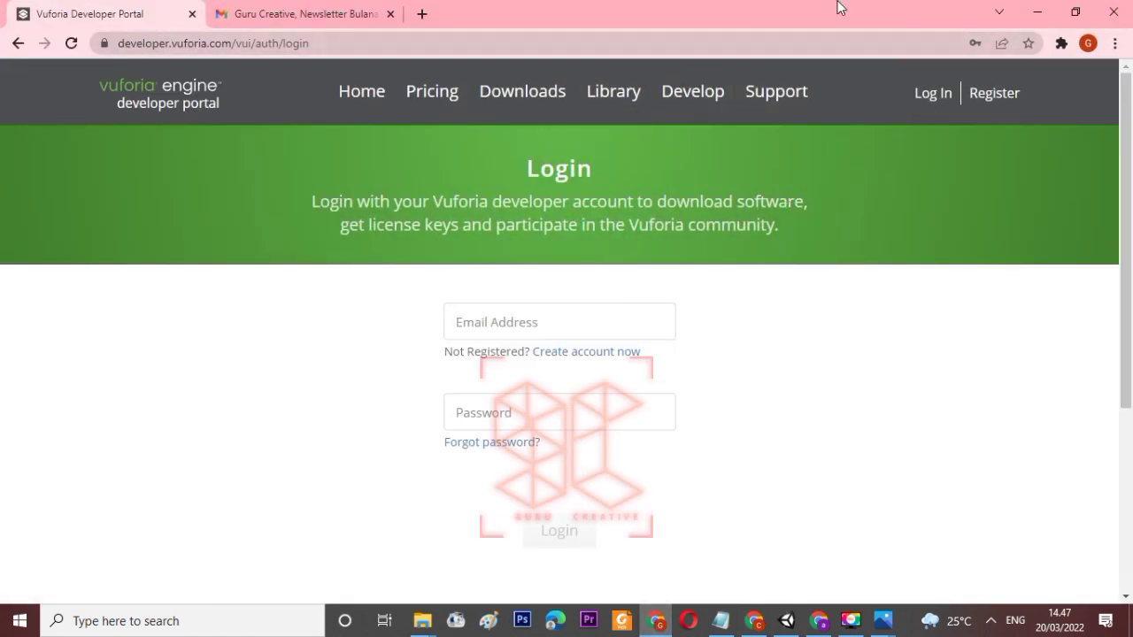
pyautogui.click(1034, 18)
pyautogui.click(1032, 13)
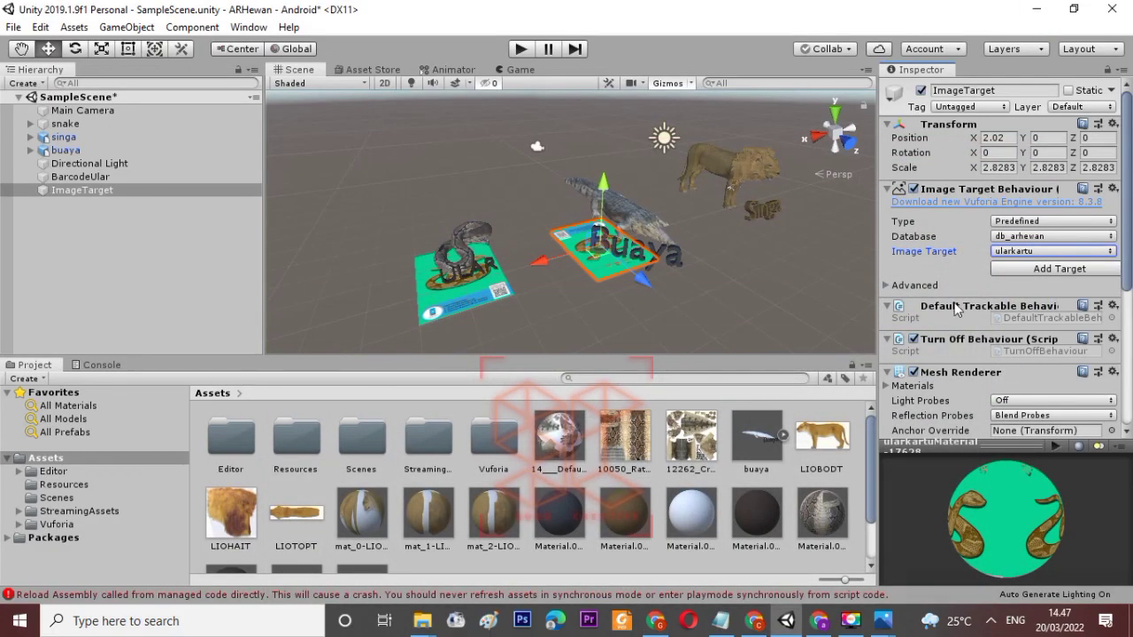
# Step: Assign buayakartu as the second image target's marker and set its Y rotation to 180
pyautogui.click(1048, 253)
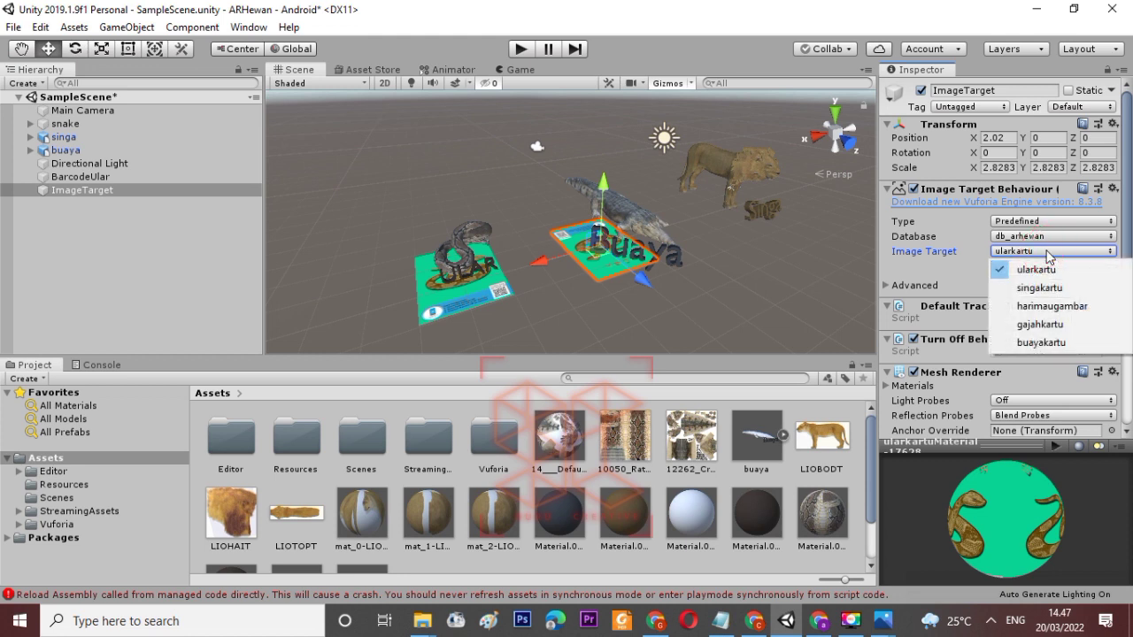
pyautogui.click(1040, 343)
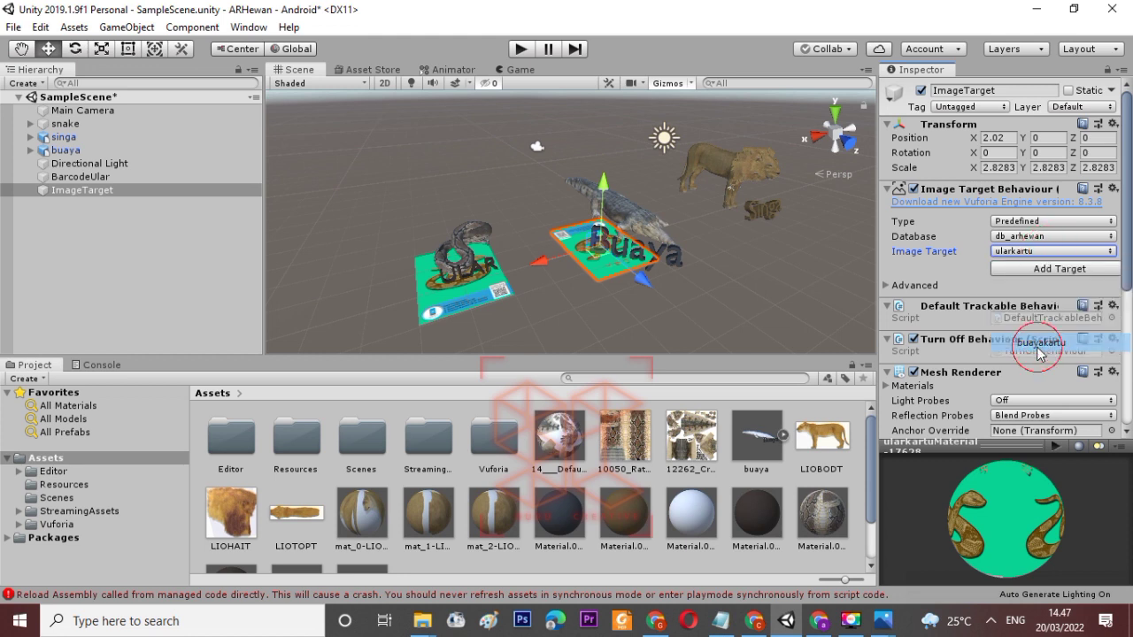
pyautogui.moveTo(653, 289); pyautogui.dragTo(571, 263)
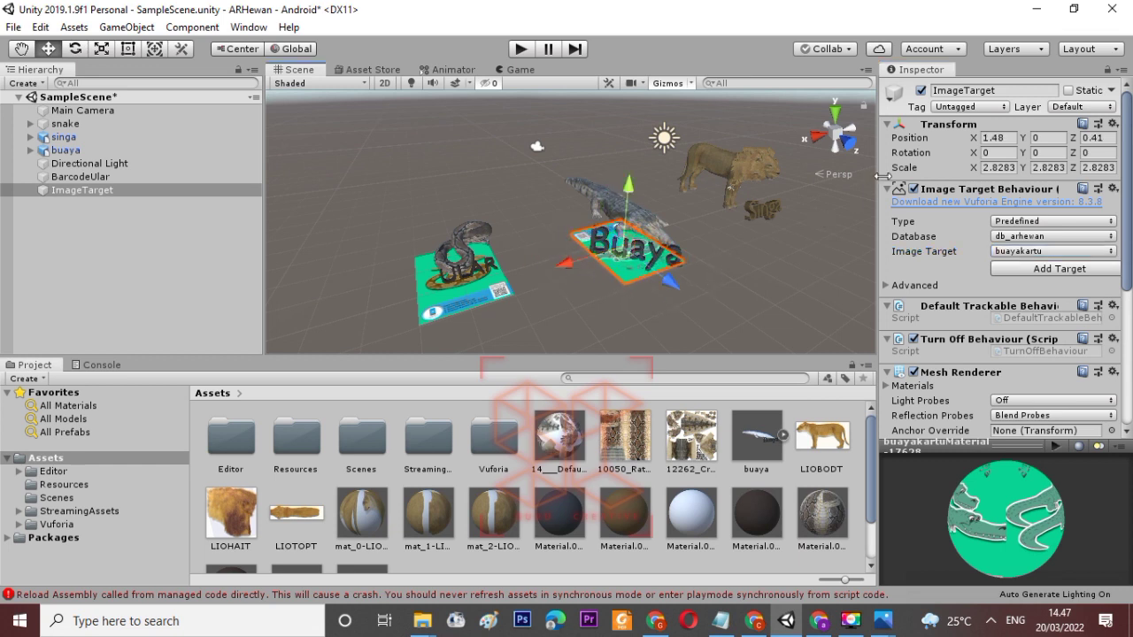
pyautogui.click(1036, 153)
pyautogui.write('180')
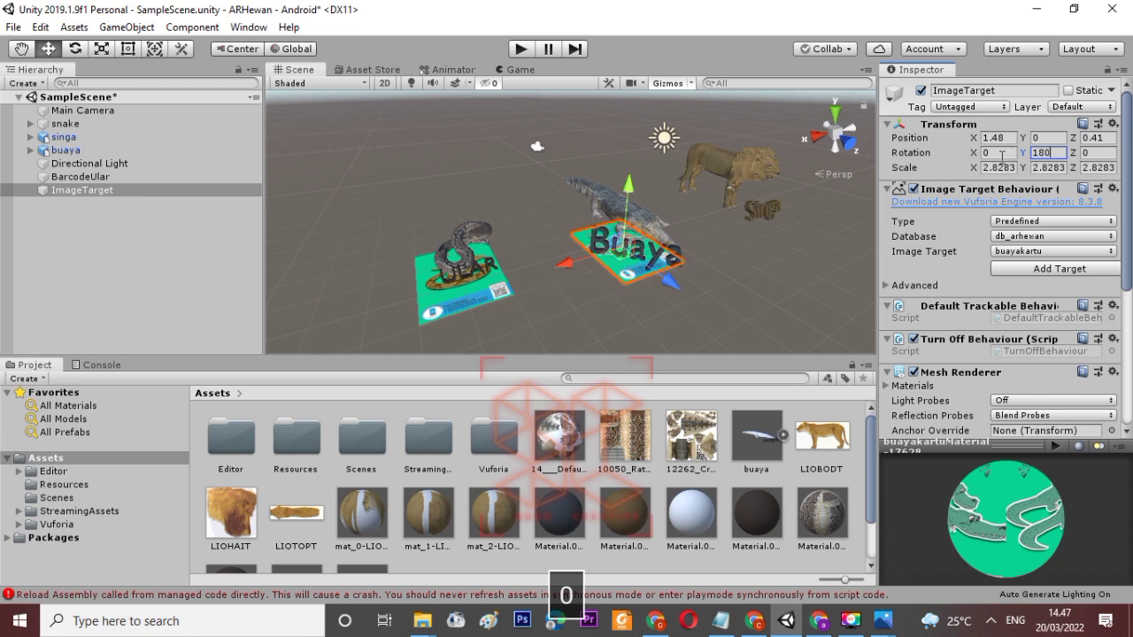
pyautogui.press('Return')
# Step: Position the crocodile card directly under the crocodile model at about X 0.69, Z -0.57
pyautogui.keyDown('alt'); pyautogui.moveTo(770, 246); pyautogui.dragTo(603, 370); pyautogui.keyUp('alt')
pyautogui.moveTo(495, 290); pyautogui.dragTo(666, 321)
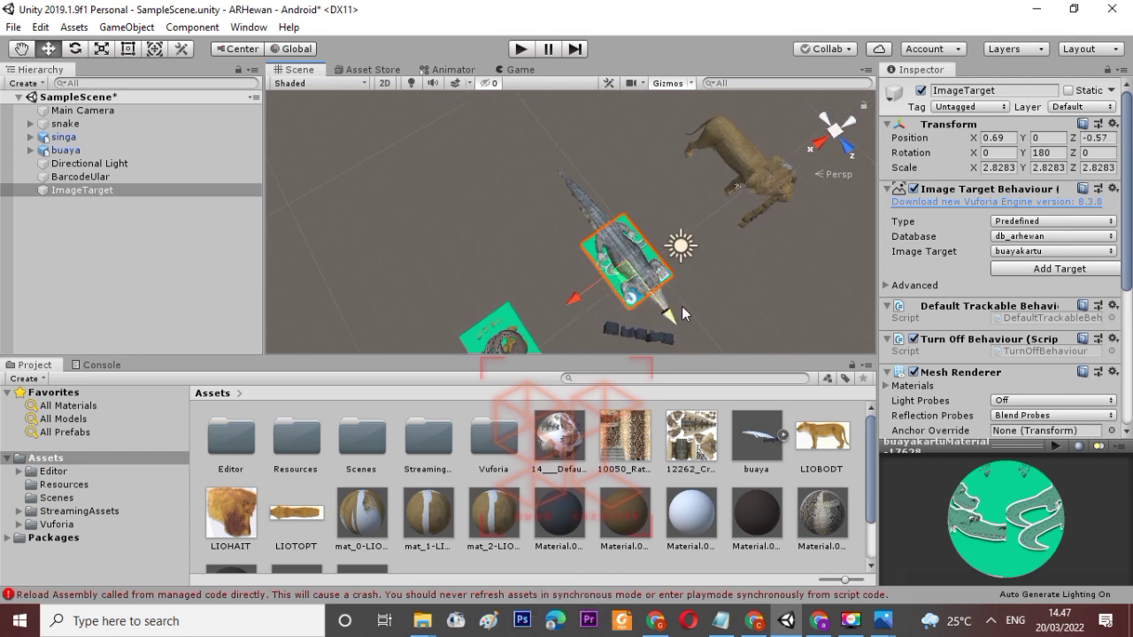
pyautogui.keyDown('alt'); pyautogui.moveTo(738, 316); pyautogui.dragTo(591, 632); pyautogui.keyUp('alt')
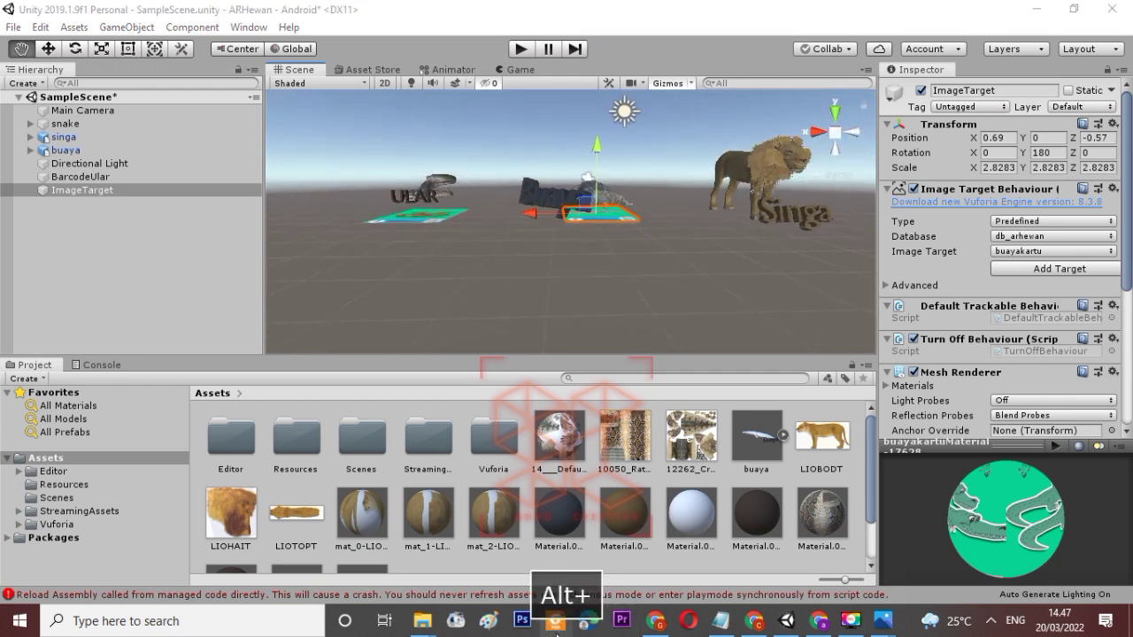
pyautogui.keyDown('alt'); pyautogui.moveTo(700, 280); pyautogui.dragTo(787, 281); pyautogui.keyUp('alt')
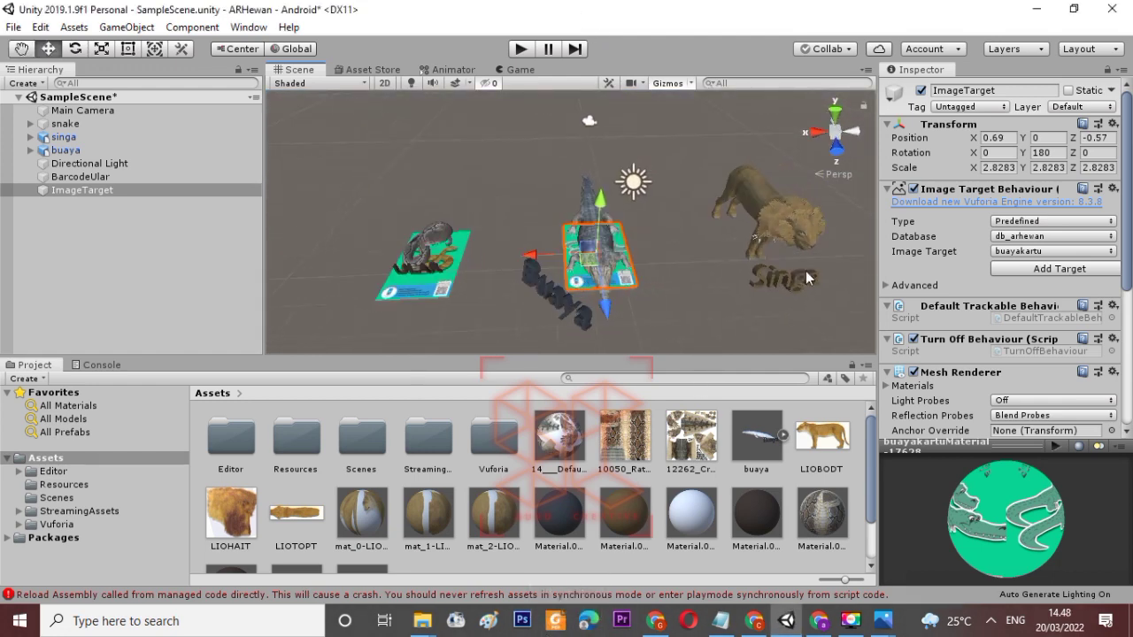
# Step: Rename the crocodile card's ImageTarget object as BarcodeBuaya
pyautogui.click(97, 189)
pyautogui.rightClick(106, 189)
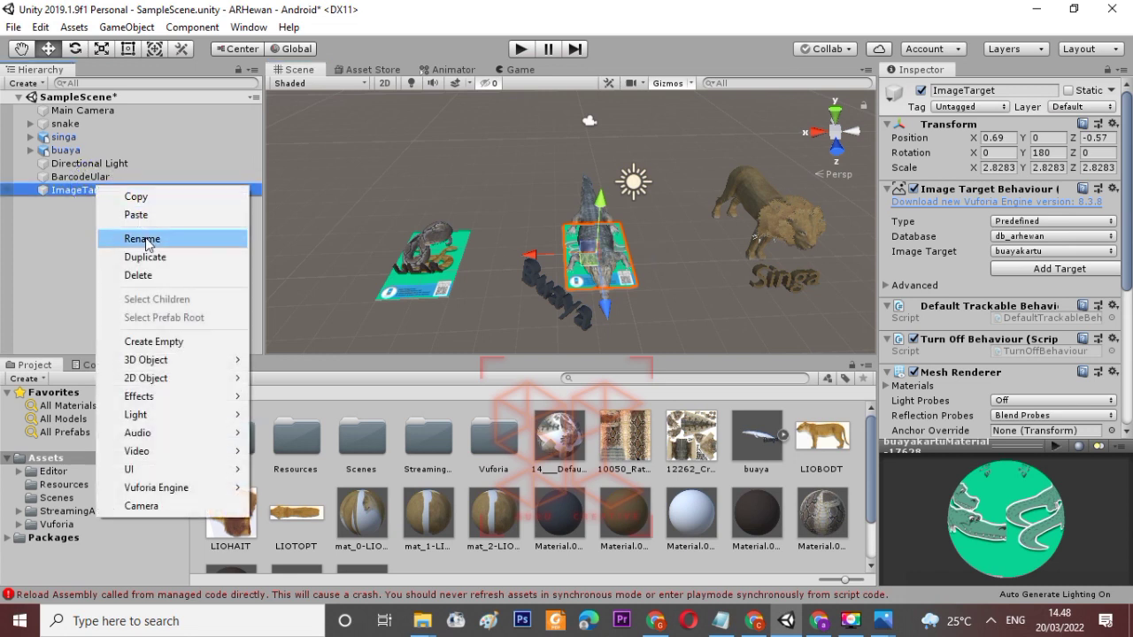
pyautogui.click(133, 237)
pyautogui.write('Ba')
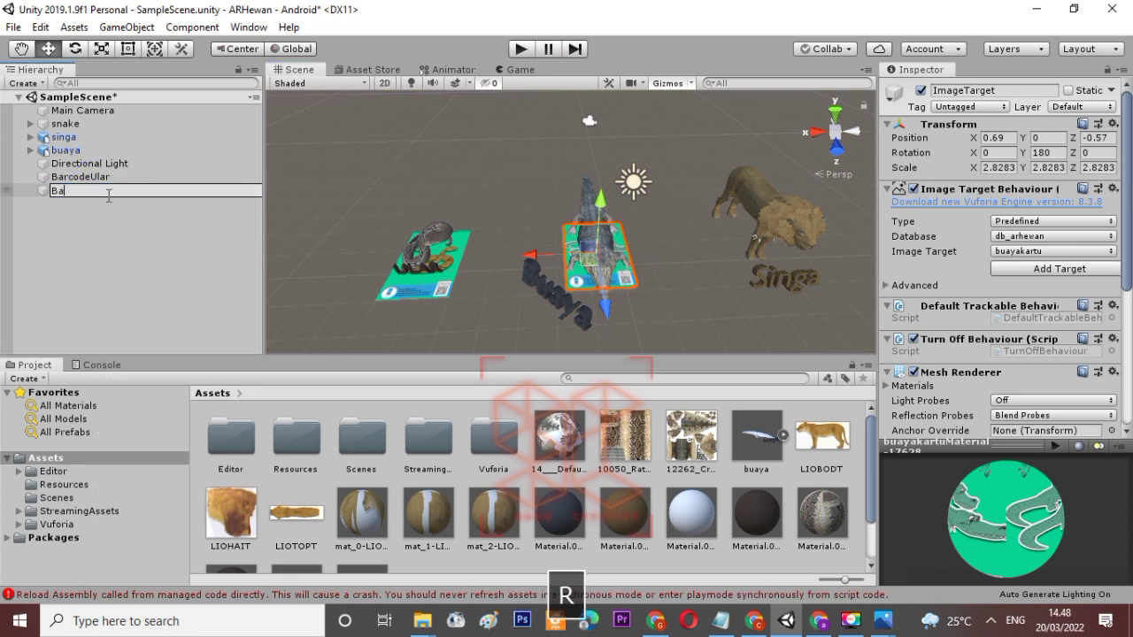
pyautogui.write('rcode')
pyautogui.press('BackSpace')
pyautogui.write('Buaa')
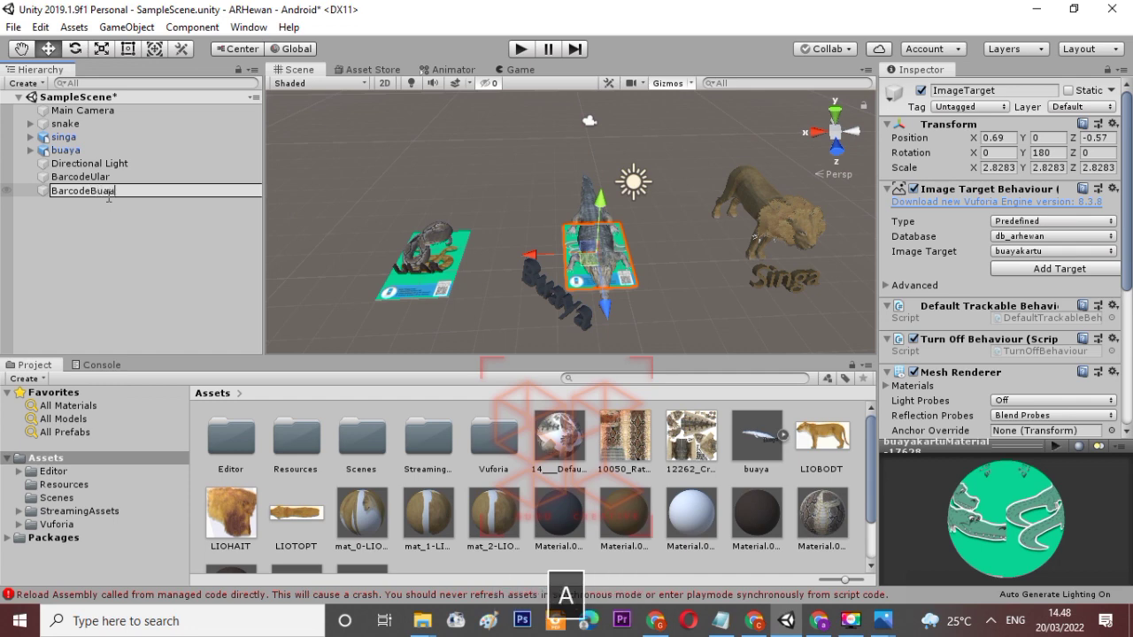
pyautogui.press('BackSpace')
pyautogui.write('ya')
pyautogui.press('Return')
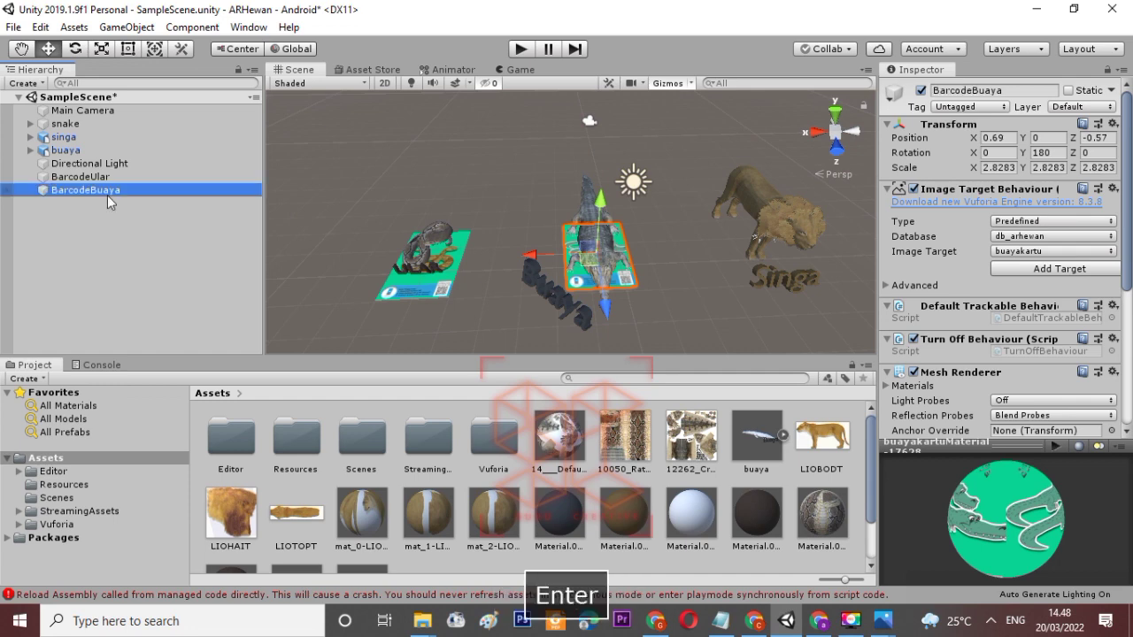
# Step: Add a third Vuforia image target, move it near the lion at about X -4.4, and assign singakartu as its marker
pyautogui.rightClick(123, 235)
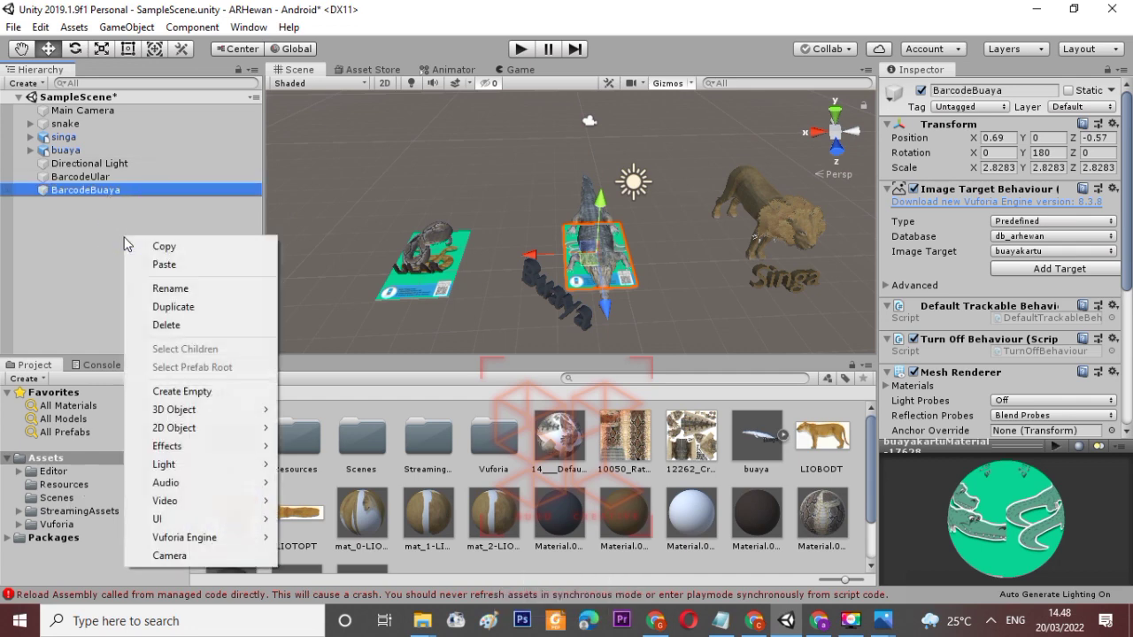
pyautogui.click(219, 538)
pyautogui.click(315, 372)
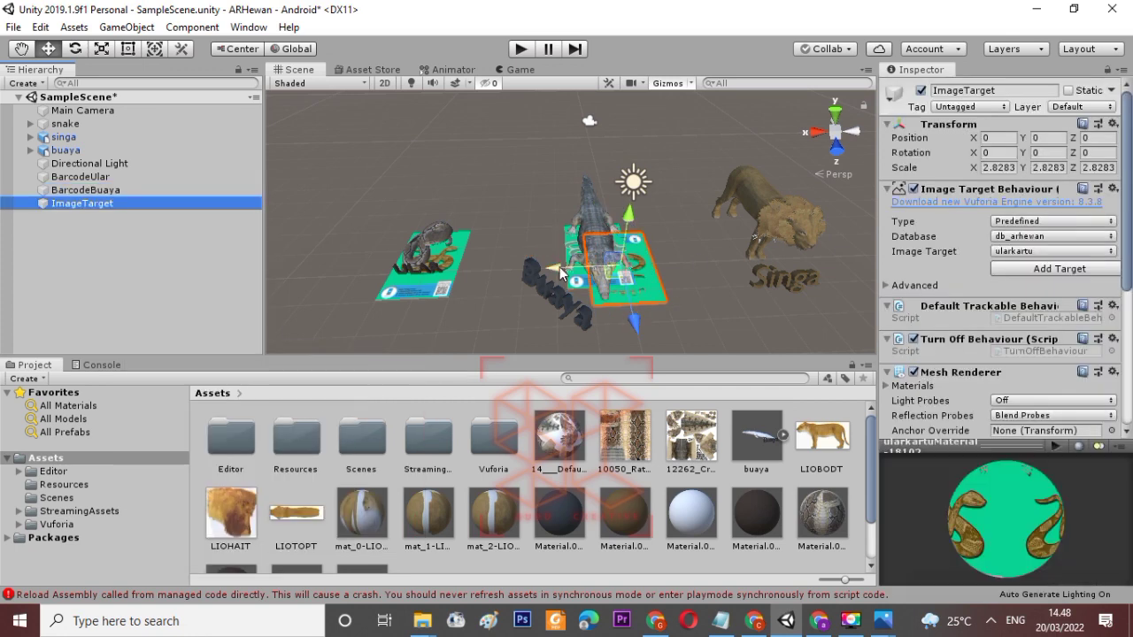
pyautogui.moveTo(548, 274); pyautogui.dragTo(699, 276)
pyautogui.click(1052, 251)
pyautogui.click(1040, 288)
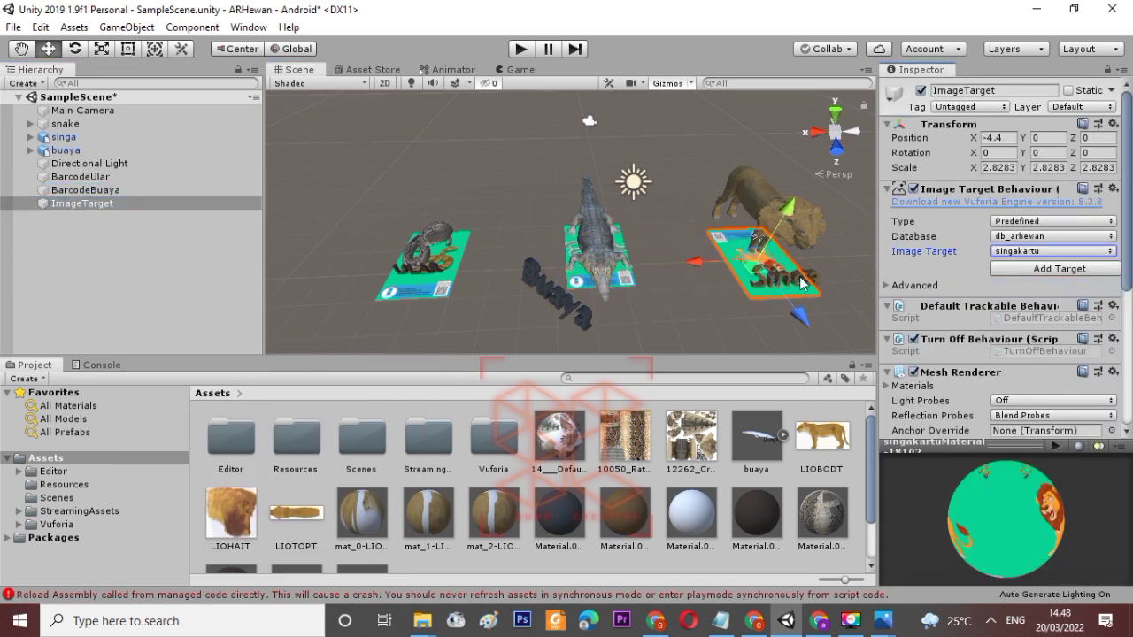
# Step: Set the lion card's Y rotation to 180 and position it under the lion model at about Y -0.29, Z -1.25
pyautogui.click(1047, 153)
pyautogui.write('180')
pyautogui.press('Return')
pyautogui.keyDown('alt'); pyautogui.moveTo(726, 305); pyautogui.dragTo(624, 299); pyautogui.keyUp('alt')
pyautogui.keyDown('shift'); pyautogui.moveTo(788, 306); pyautogui.dragTo(679, 295, button='middle'); pyautogui.keyUp('shift')
pyautogui.keyDown('alt'); pyautogui.moveTo(680, 296); pyautogui.dragTo(713, 321); pyautogui.keyUp('alt')
pyautogui.moveTo(621, 340); pyautogui.dragTo(618, 321)
pyautogui.keyDown('alt'); pyautogui.moveTo(575, 326); pyautogui.dragTo(702, 164); pyautogui.keyUp('alt')
pyautogui.moveTo(660, 95); pyautogui.dragTo(662, 100)
pyautogui.keyDown('alt'); pyautogui.moveTo(662, 100); pyautogui.dragTo(628, 189); pyautogui.keyUp('alt')
# Step: Scale the lion card up uniformly to about 3.65 so it suits the lion model
pyautogui.press('r')
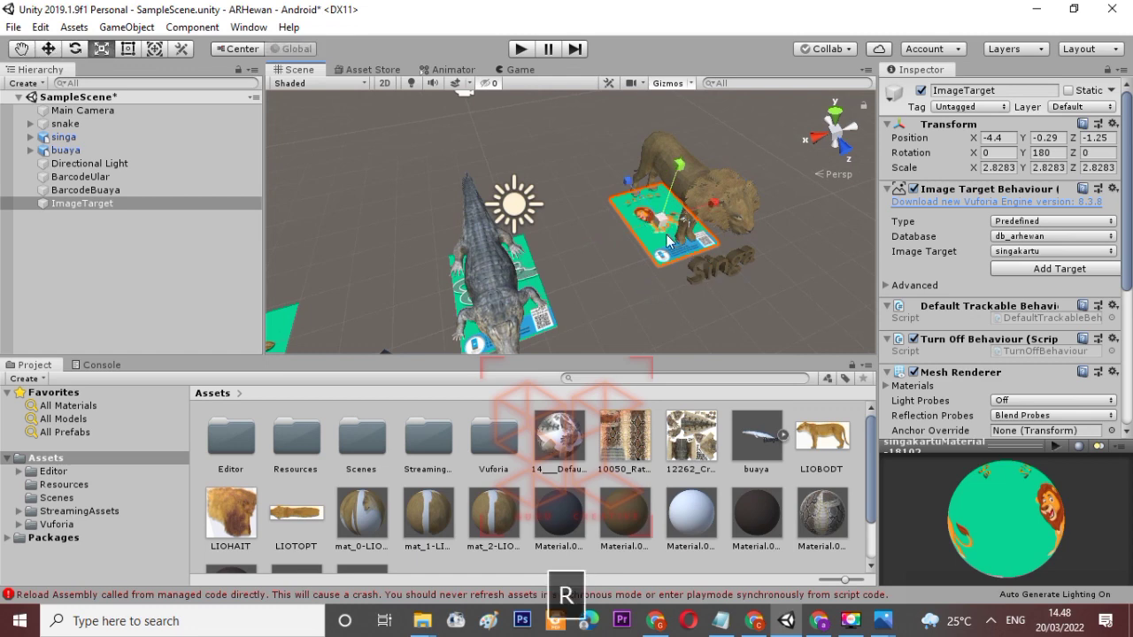
pyautogui.click(797, 240)
pyautogui.keyDown('alt'); pyautogui.moveTo(797, 240); pyautogui.dragTo(537, 262); pyautogui.keyUp('alt')
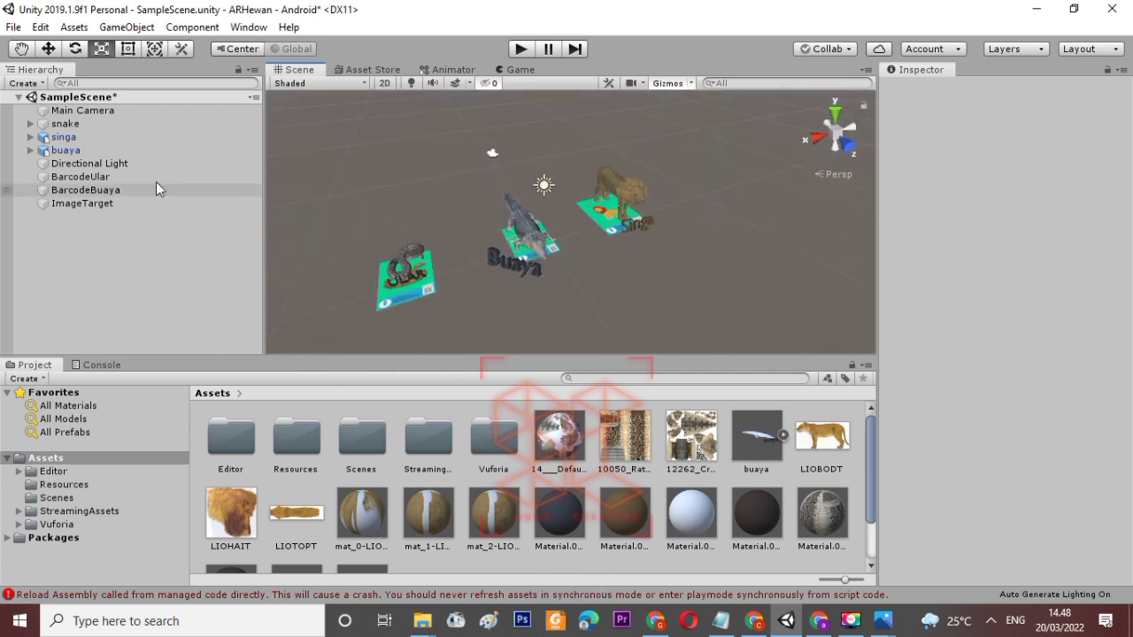
# Step: Rename the lion card's ImageTarget object as BarcodeSinga
pyautogui.click(68, 190)
pyautogui.rightClick(71, 204)
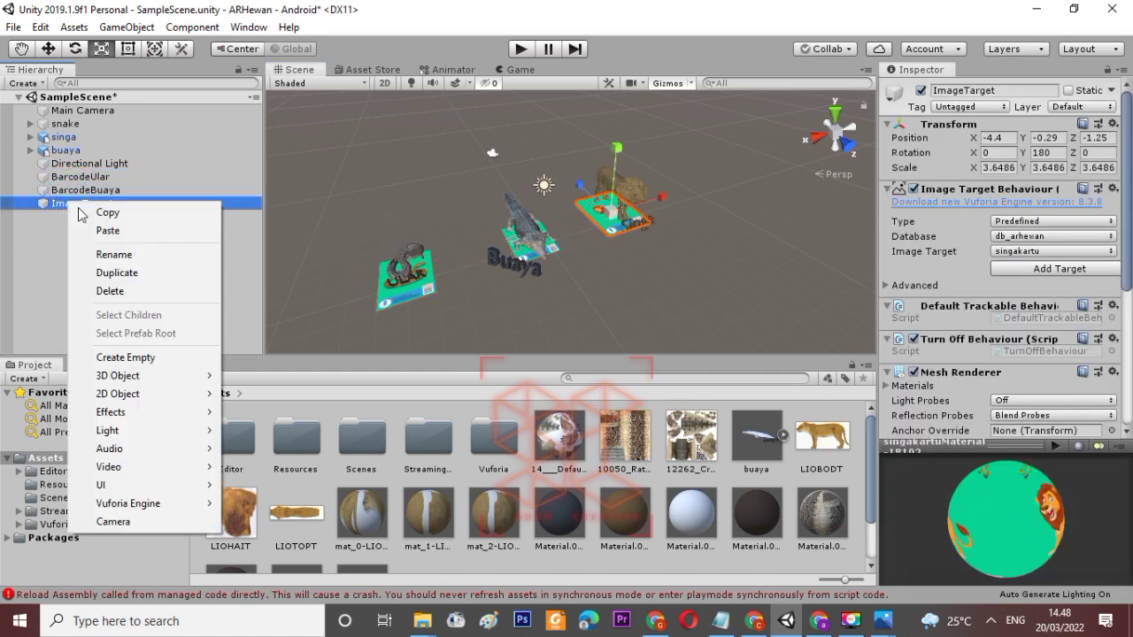
pyautogui.click(118, 255)
pyautogui.write('Barcode')
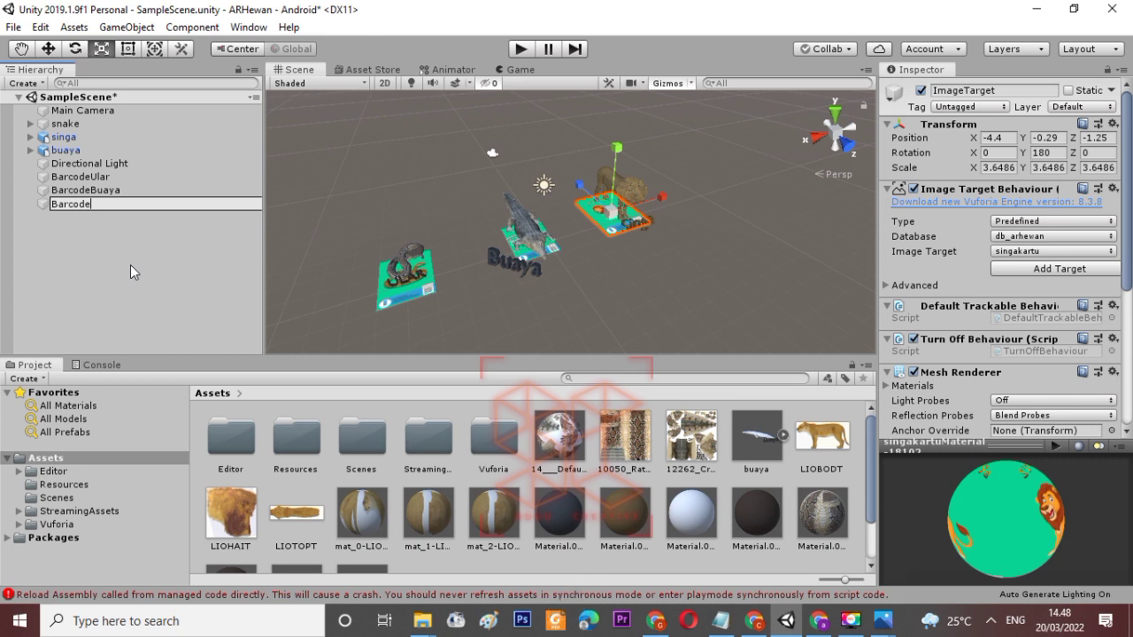
pyautogui.write('Singa')
pyautogui.press('Return')
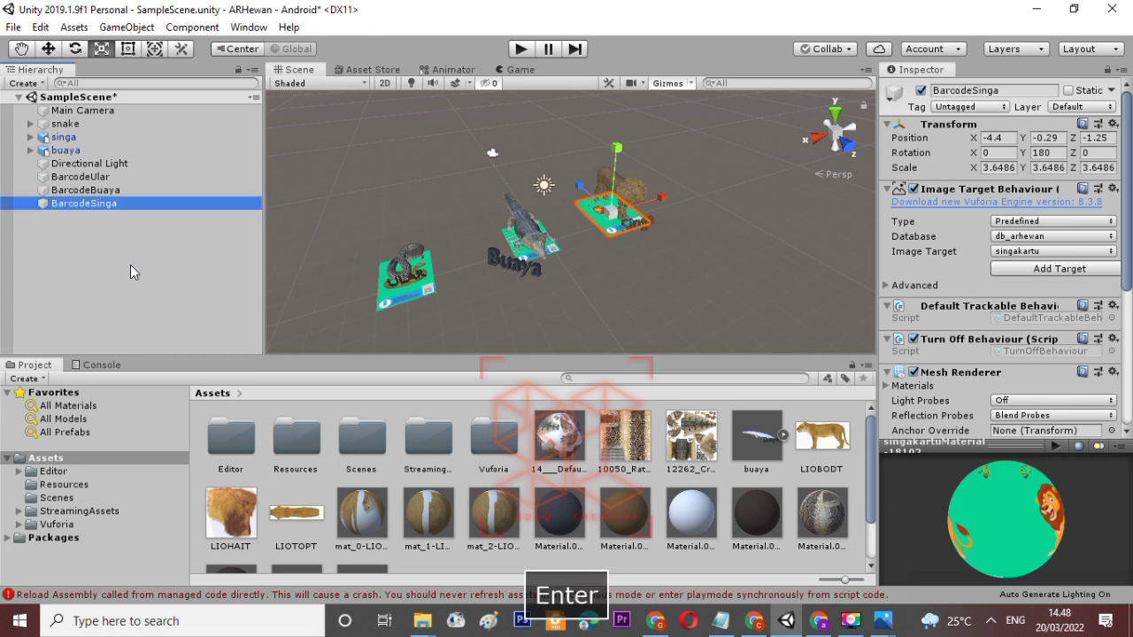
# Step: Parent snake under BarcodeUlar, singa under BarcodeSinga and buaya under BarcodeBuaya, and collapse the three groups
pyautogui.click(79, 124)
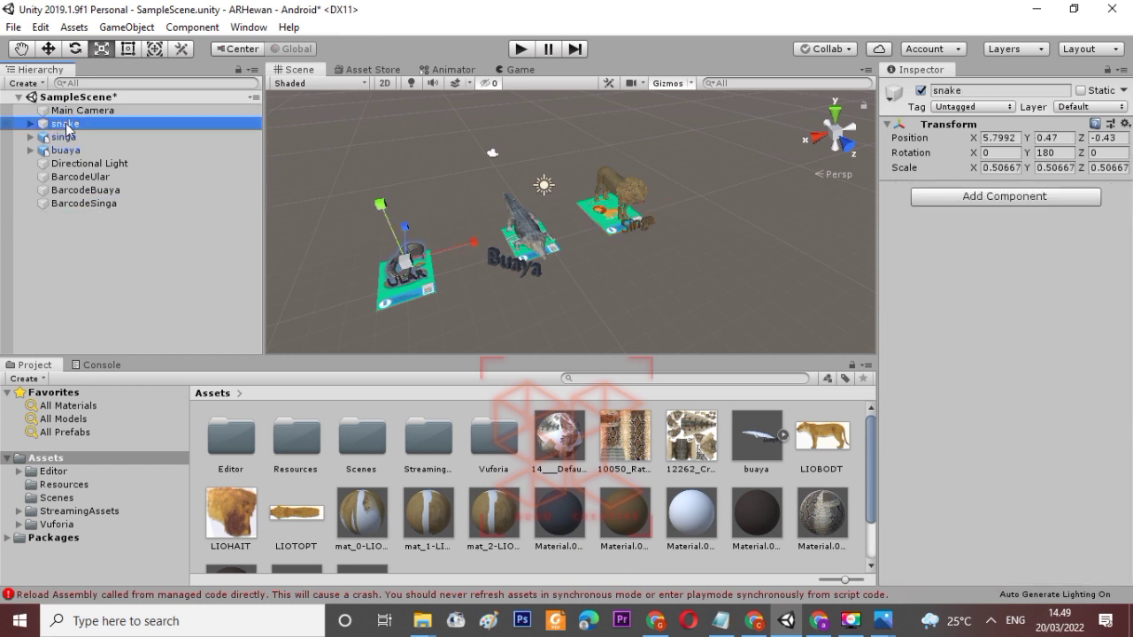
pyautogui.moveTo(80, 133); pyautogui.dragTo(97, 182)
pyautogui.click(75, 126)
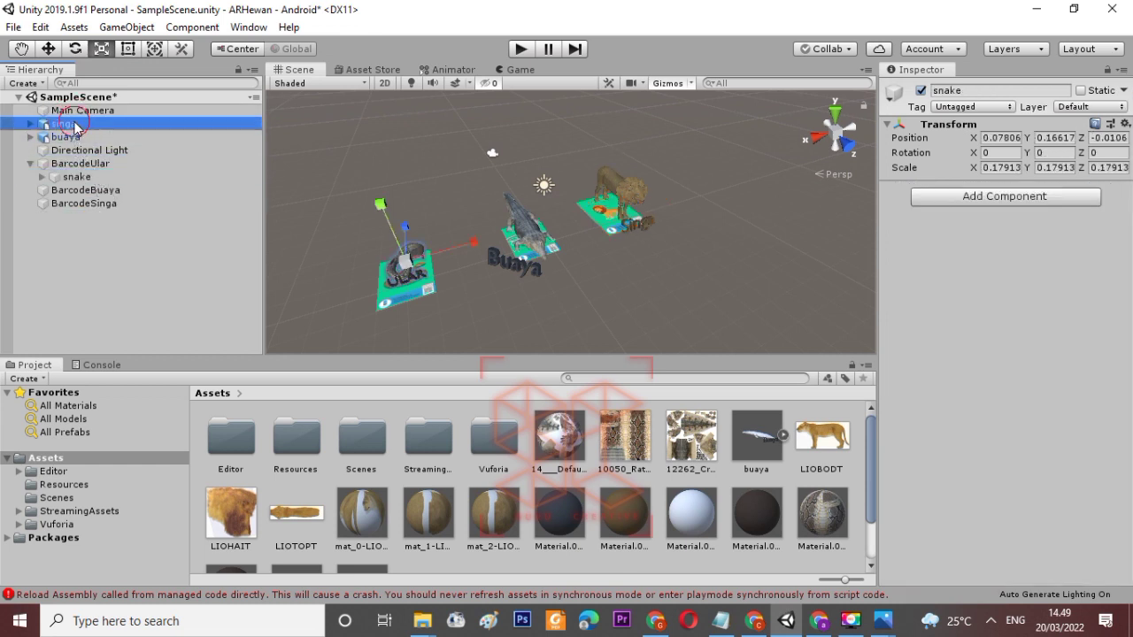
pyautogui.moveTo(75, 126); pyautogui.dragTo(98, 203)
pyautogui.moveTo(89, 130); pyautogui.dragTo(88, 176)
pyautogui.click(111, 266)
pyautogui.click(30, 137)
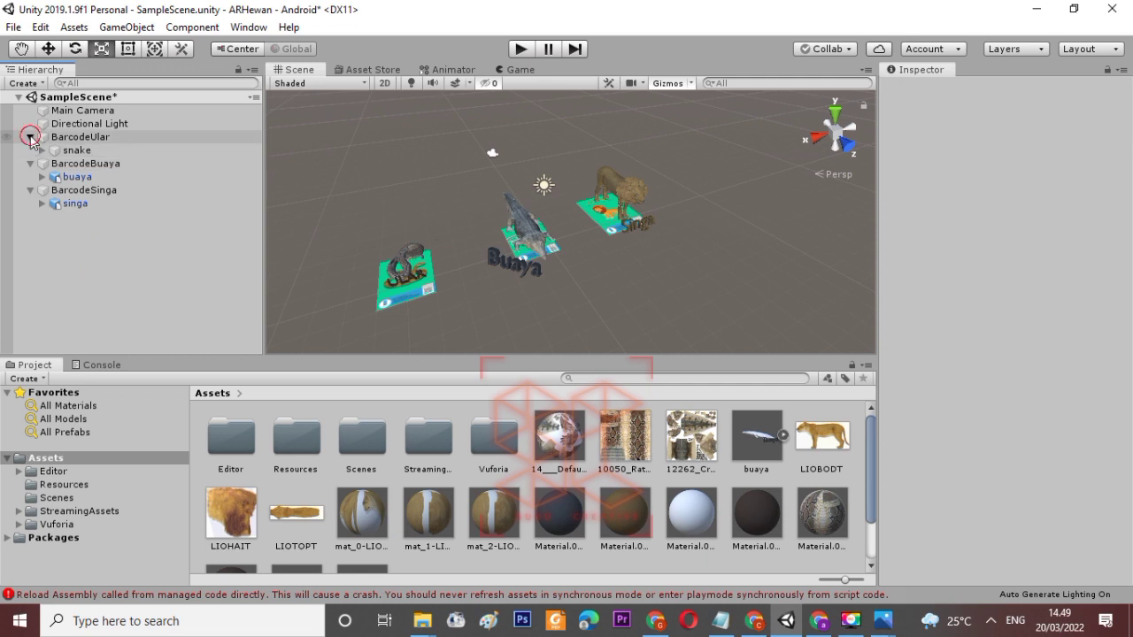
pyautogui.click(31, 150)
pyautogui.click(30, 164)
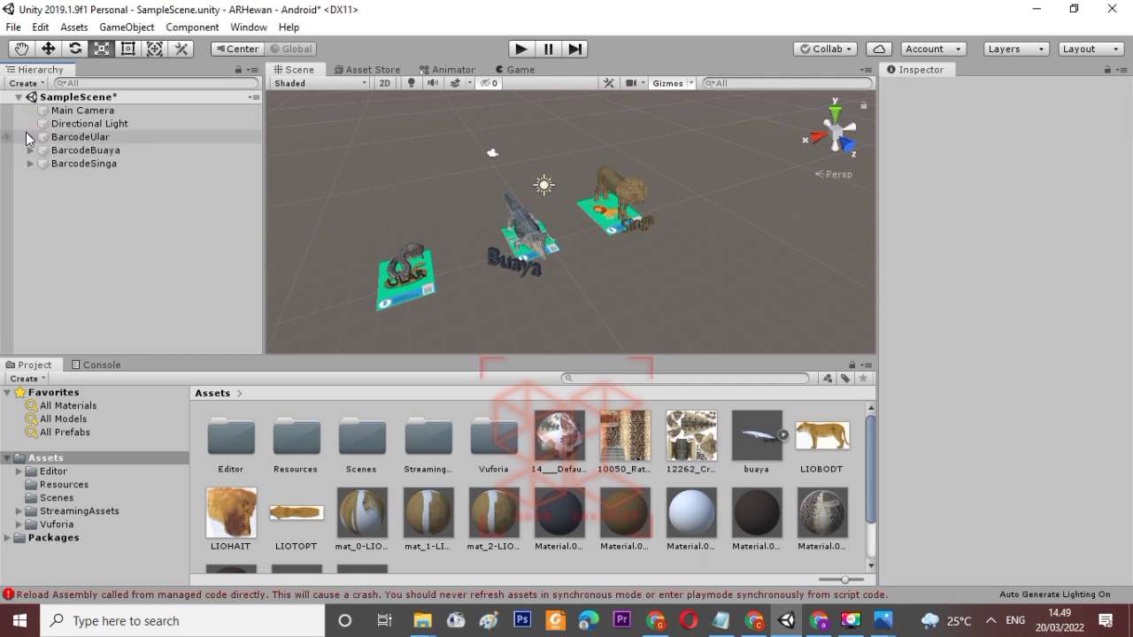
pyautogui.click(30, 137)
pyautogui.click(30, 137)
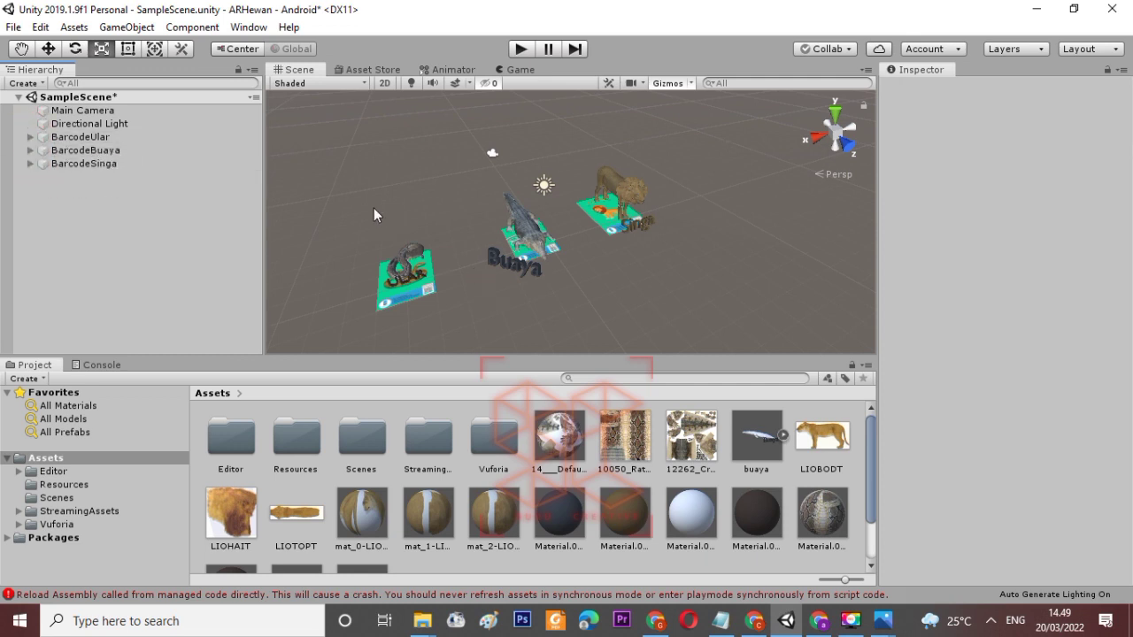
# Step: Delete the Main Camera and add a Vuforia AR Camera to the scene in its place
pyautogui.click(141, 110)
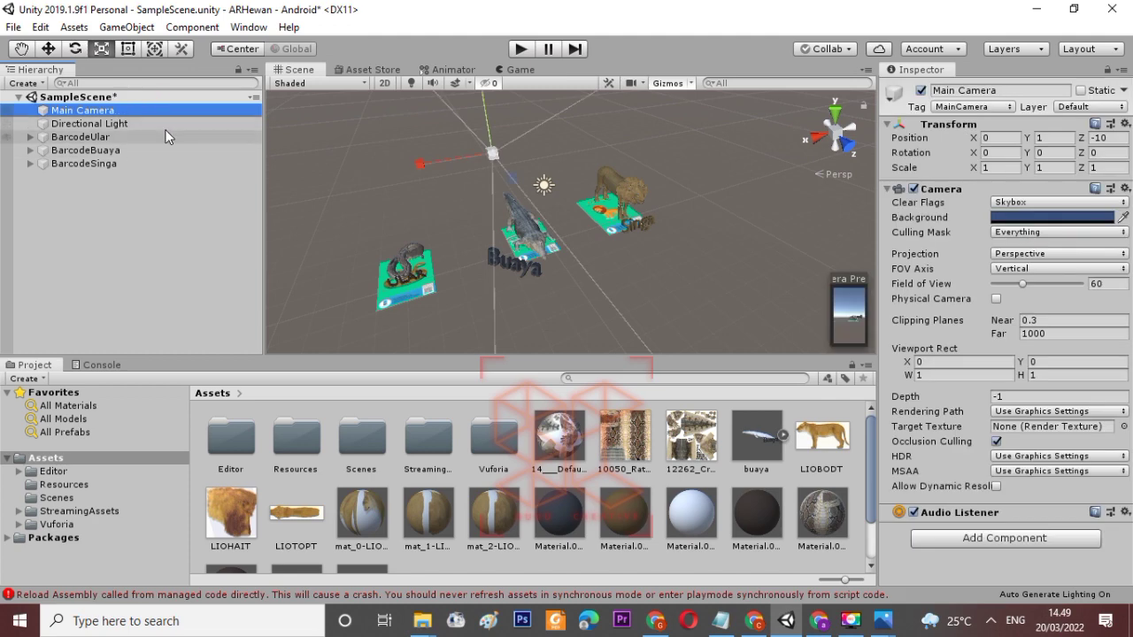
pyautogui.press('Delete')
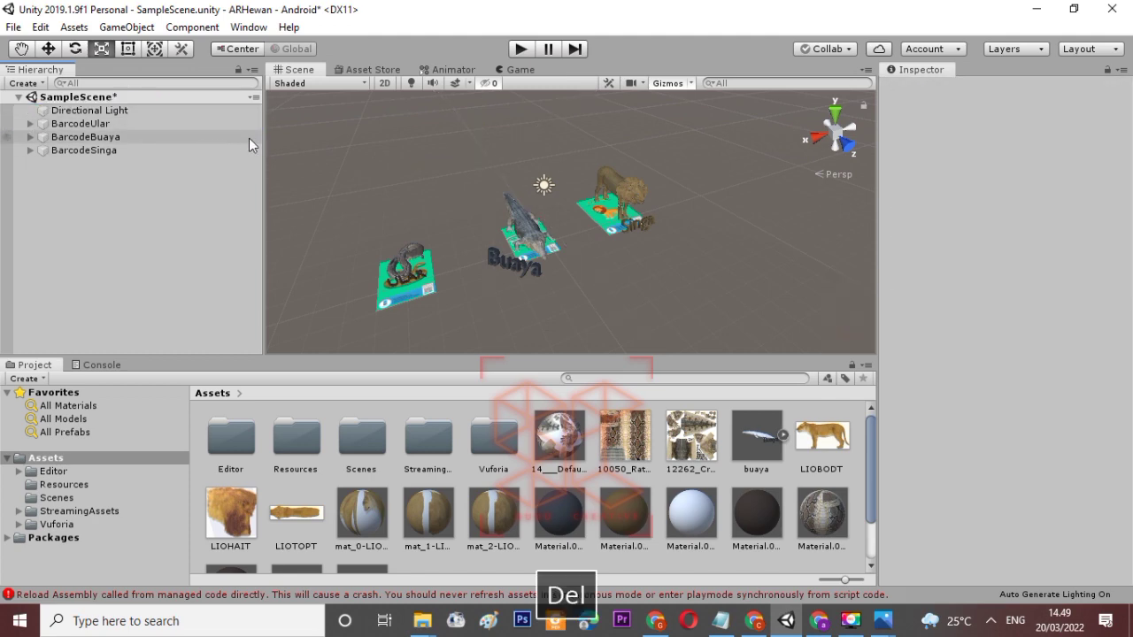
pyautogui.rightClick(172, 218)
pyautogui.moveTo(265, 519)
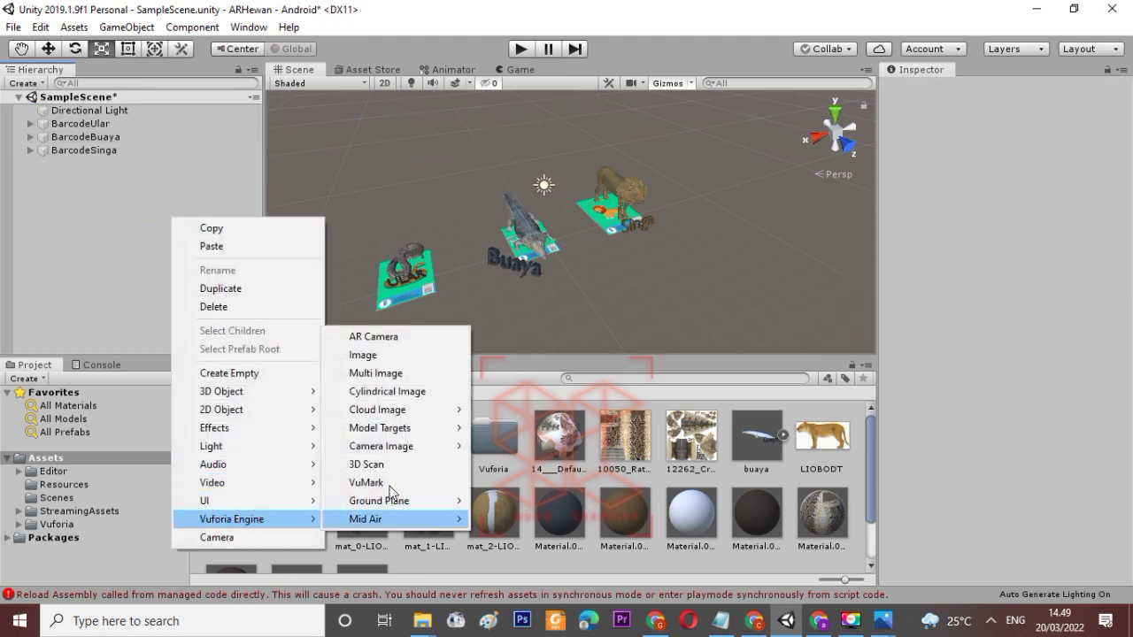
pyautogui.click(391, 334)
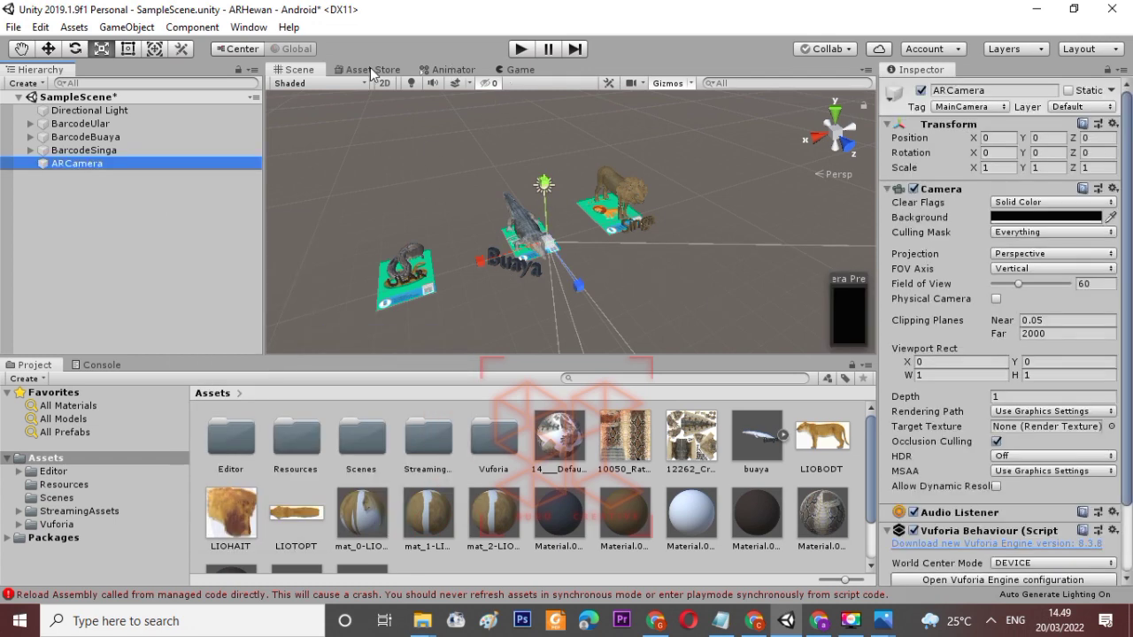
# Step: Set the game view's aspect ratio to 16:9 Landscape
pyautogui.click(521, 70)
pyautogui.click(301, 70)
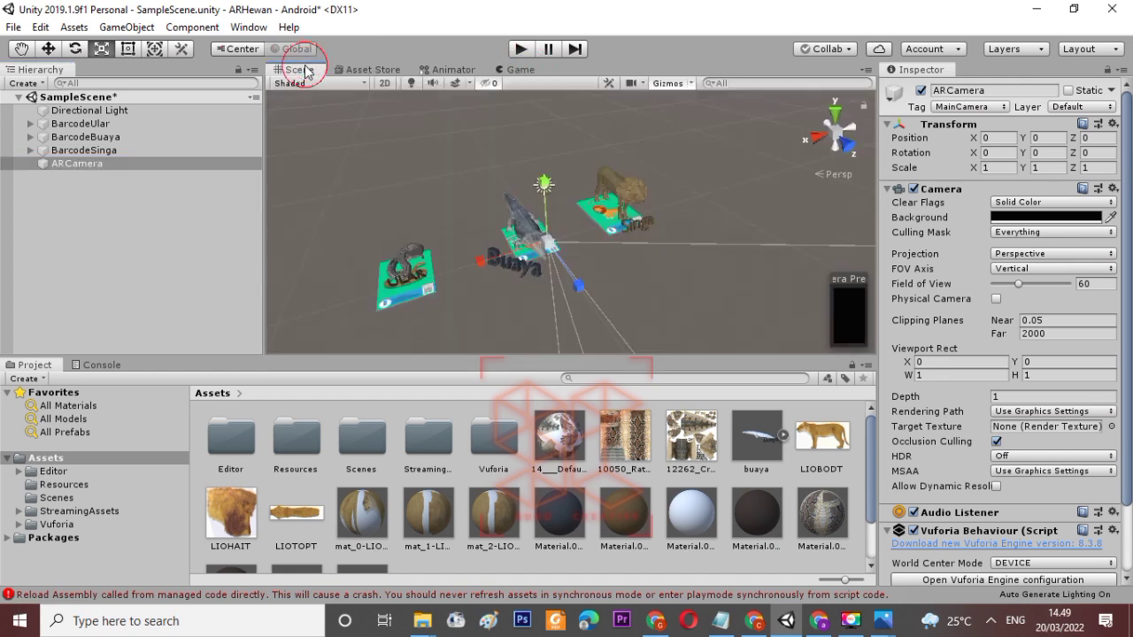
pyautogui.click(515, 70)
pyautogui.click(301, 70)
pyautogui.click(524, 71)
pyautogui.click(318, 83)
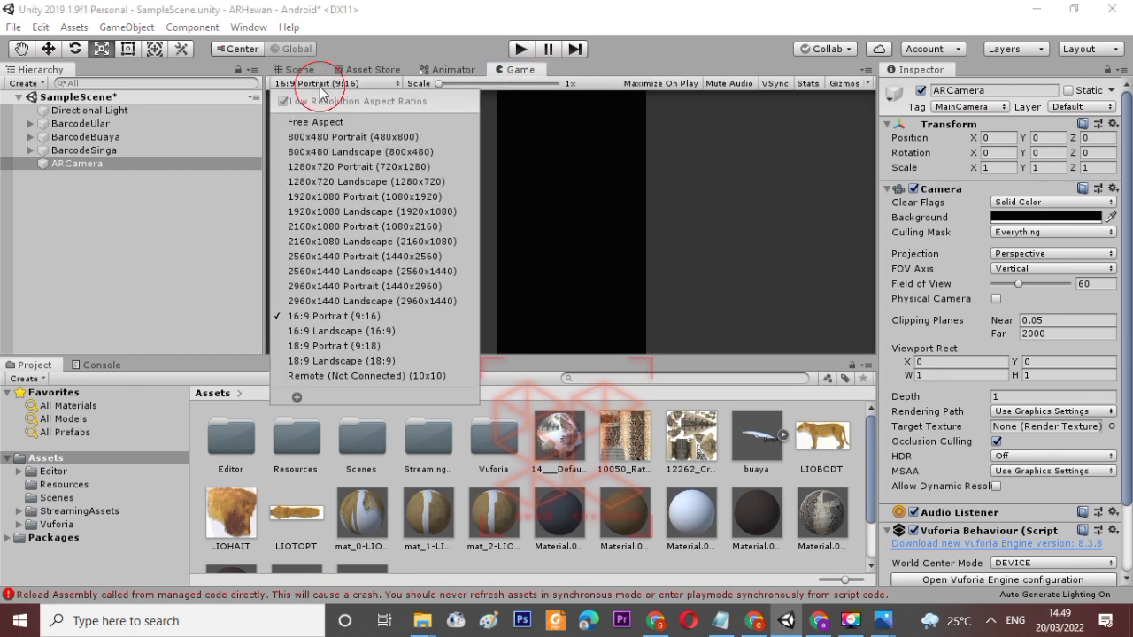
pyautogui.click(359, 333)
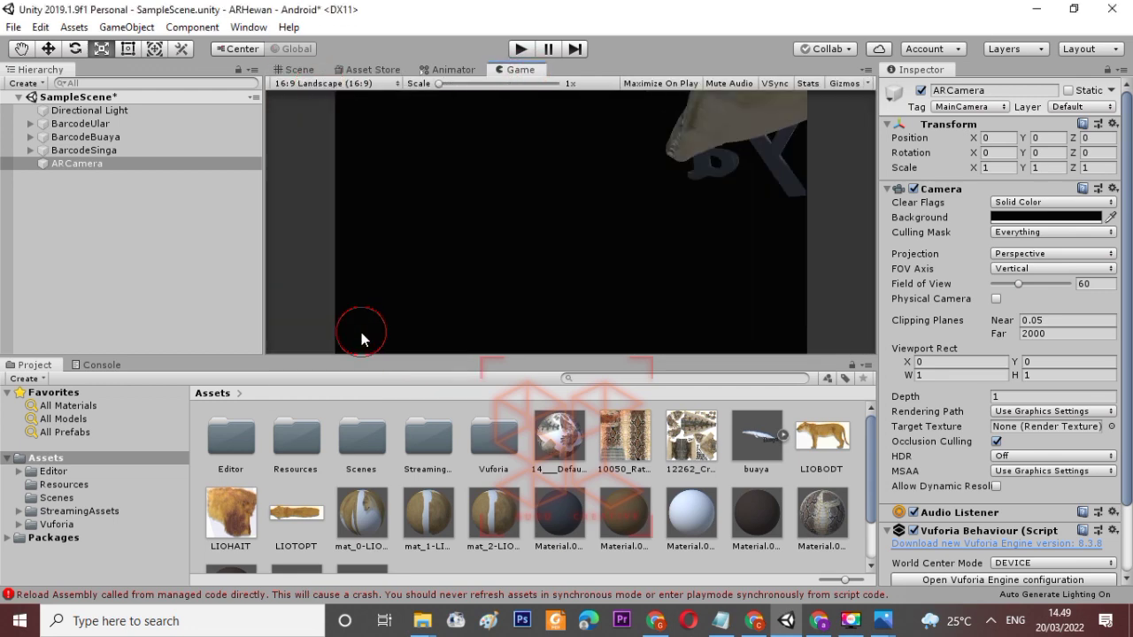
# Step: Move the ARCamera along the Z axis in the scene to about Z 1.82
pyautogui.click(299, 69)
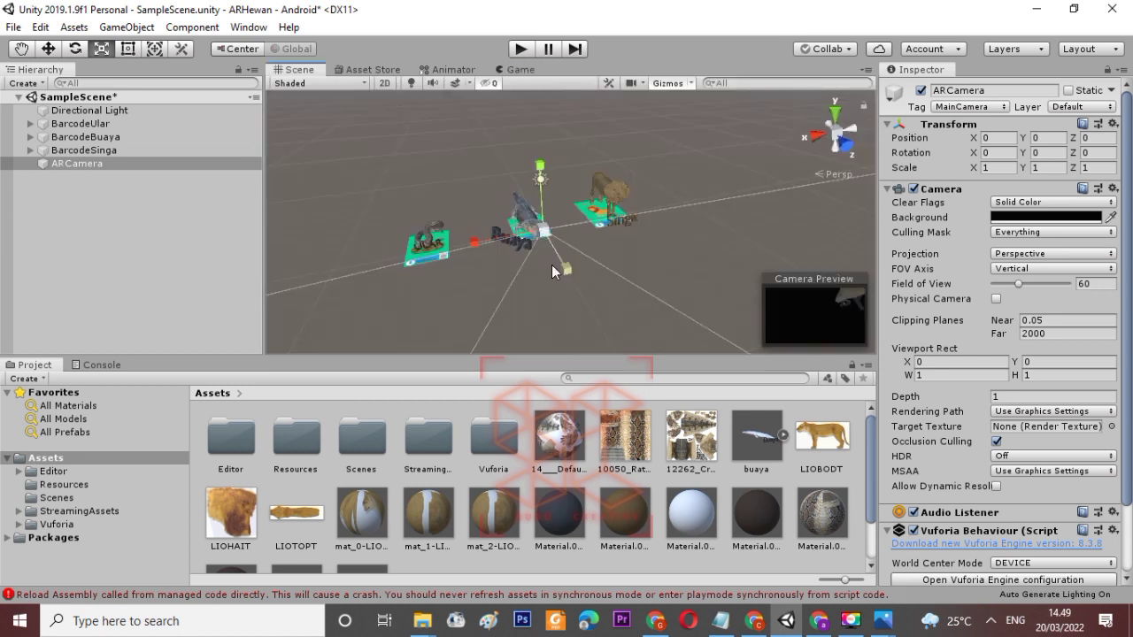
pyautogui.moveTo(571, 264)
pyautogui.mouseDown()
pyautogui.moveTo(592, 286)
pyautogui.moveTo(581, 278)
pyautogui.mouseUp()
pyautogui.keyDown('alt'); pyautogui.moveTo(646, 247); pyautogui.dragTo(690, 217); pyautogui.keyUp('alt')
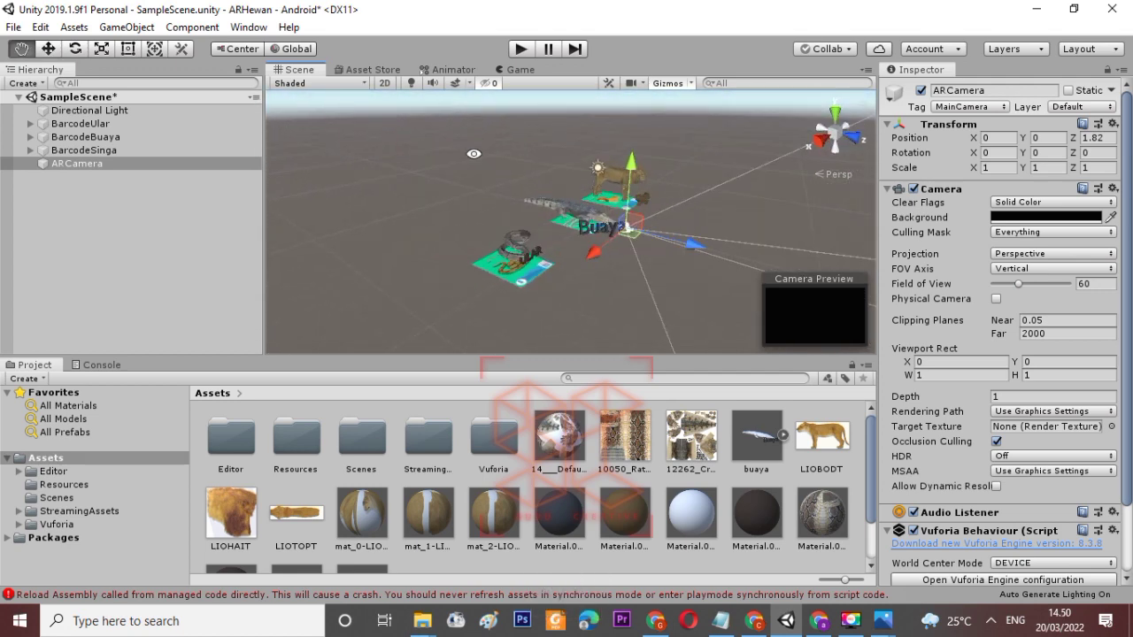
# Step: Open the Vuforia configuration and make its App License Key field ready for entry
pyautogui.click(249, 27)
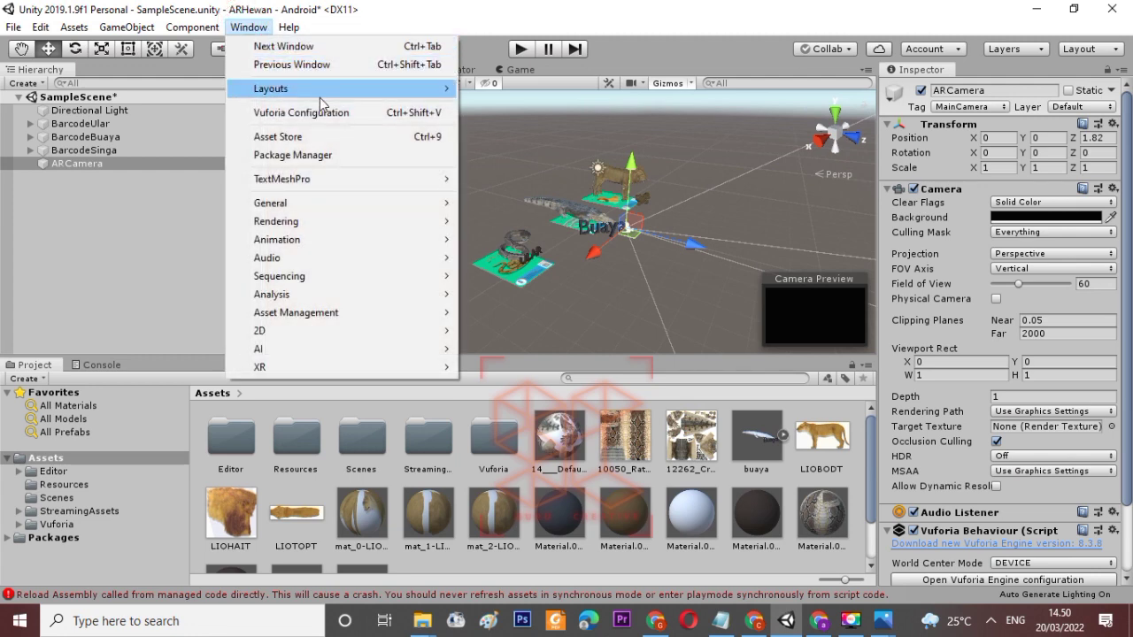
pyautogui.click(278, 113)
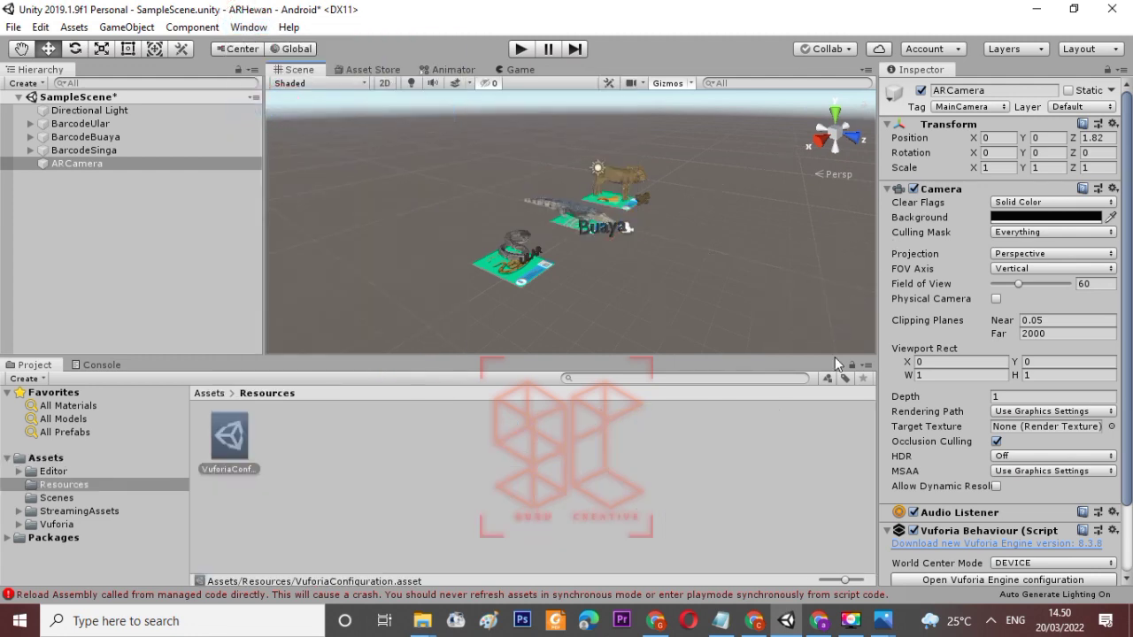
pyautogui.click(1031, 314)
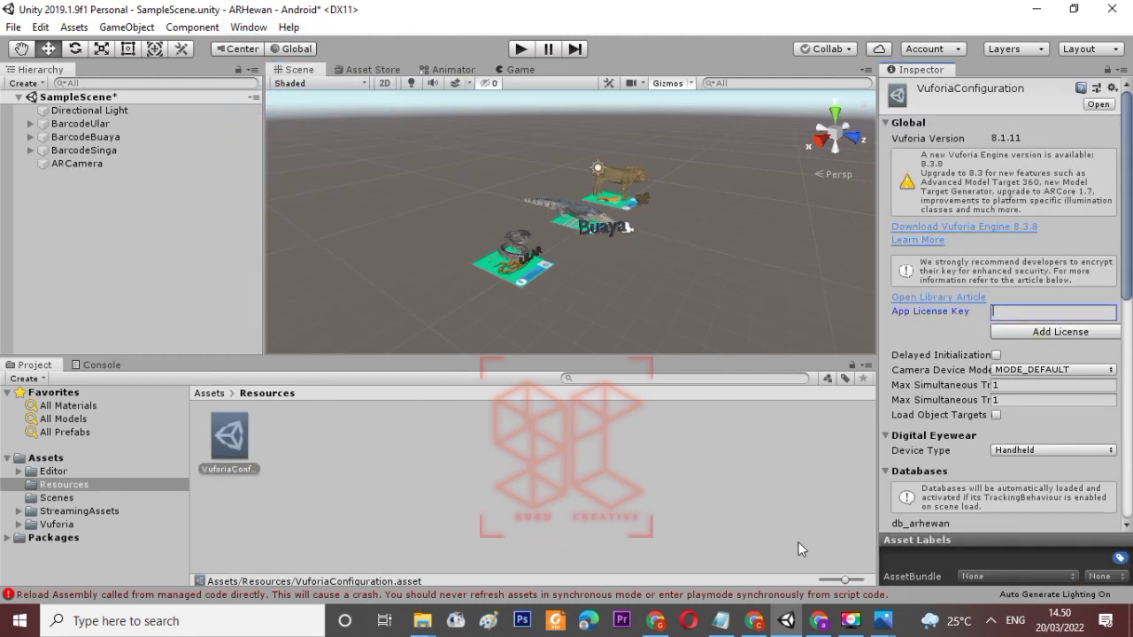
# Step: Switch to the browser and log in to the Vuforia developer portal with the account's e-mail and password
pyautogui.click(655, 620)
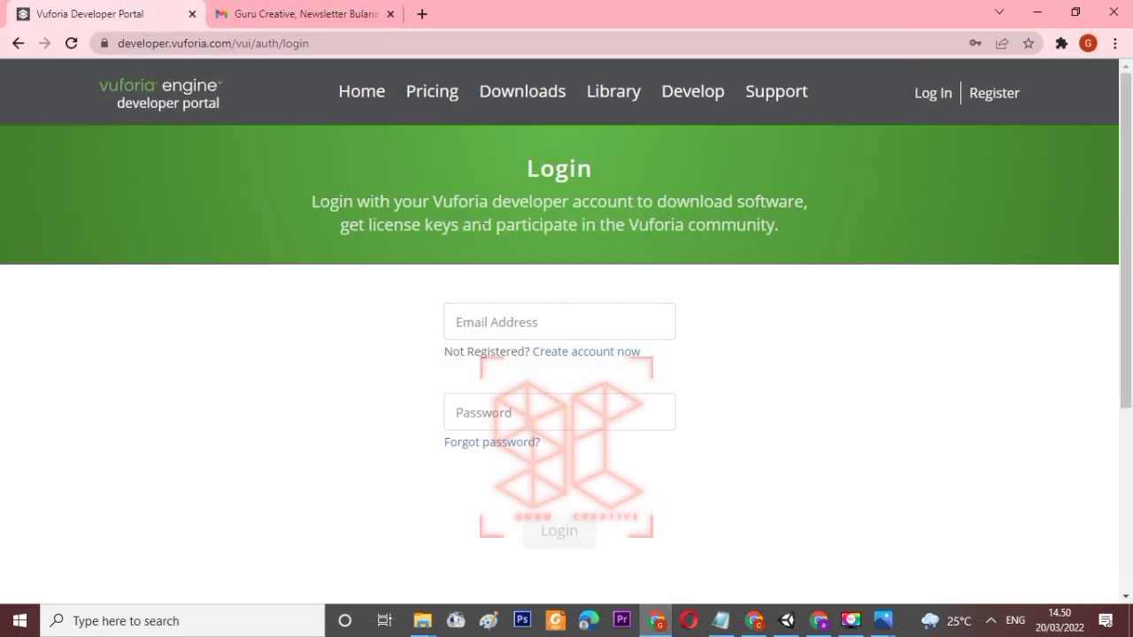
pyautogui.click(502, 320)
pyautogui.click(859, 416)
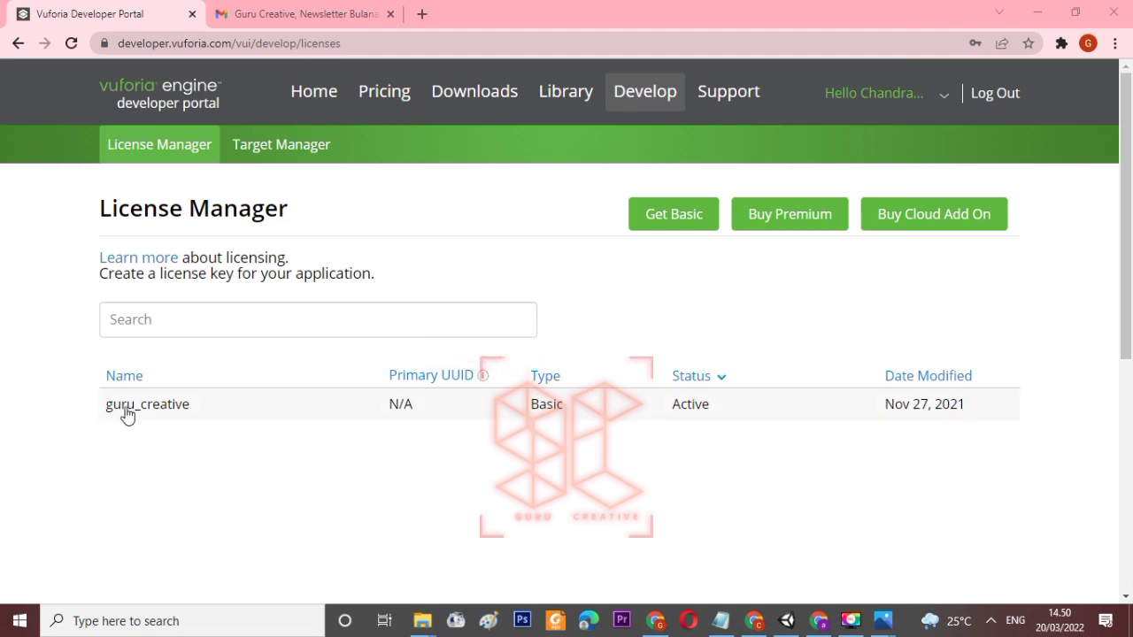
# Step: Copy the guru_creative license key from the License Manager and paste it into the App License Key field in Unity
pyautogui.click(137, 405)
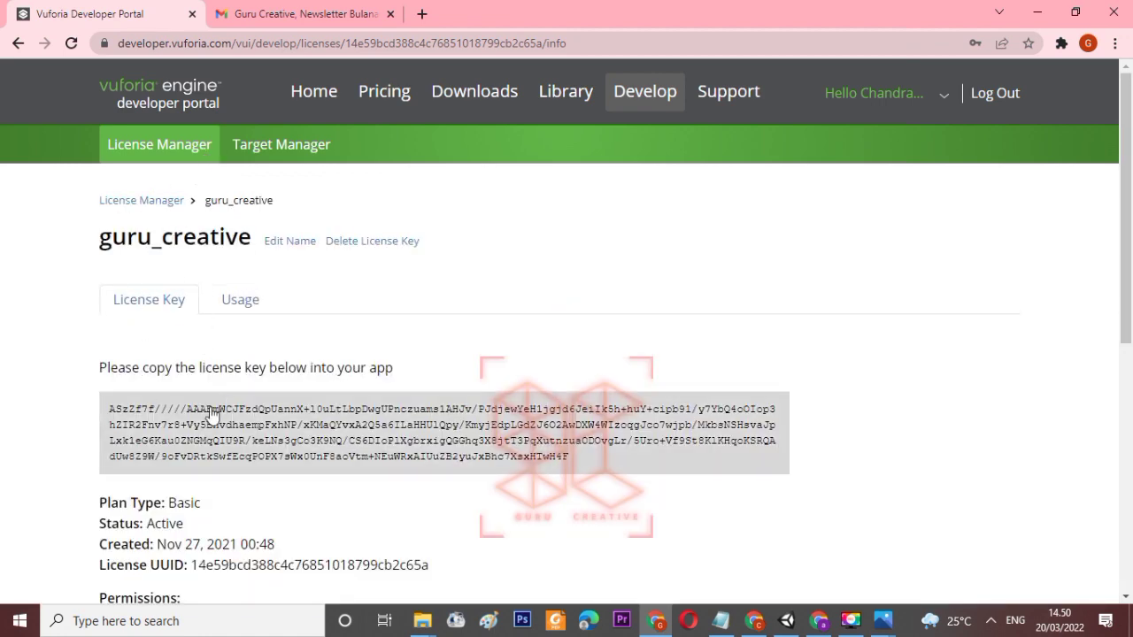
pyautogui.click(282, 449)
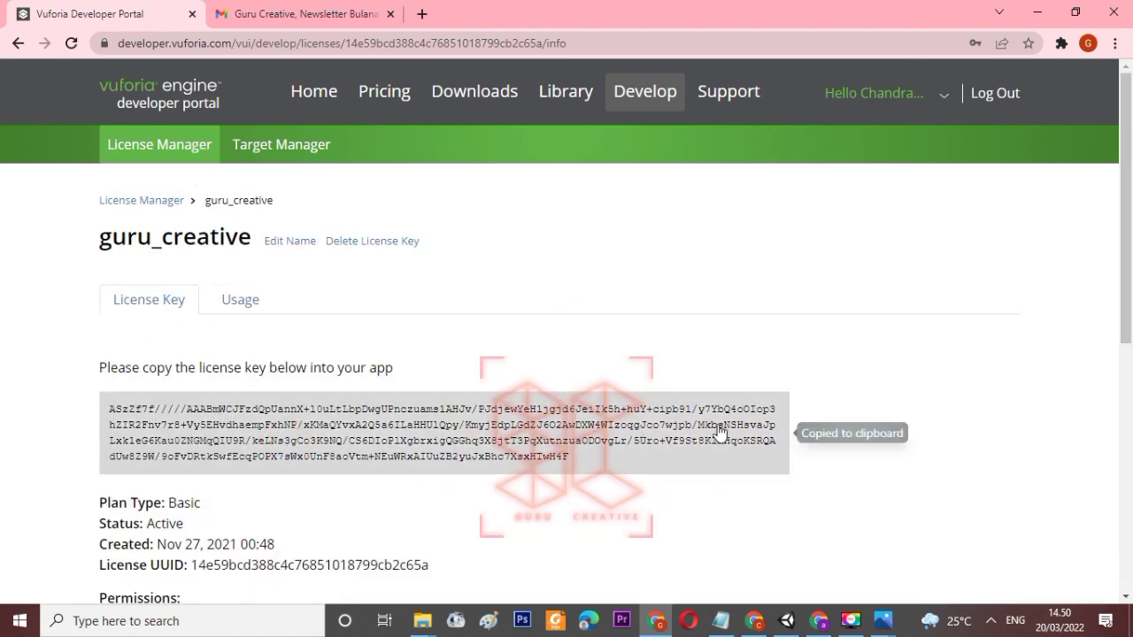
pyautogui.click(786, 620)
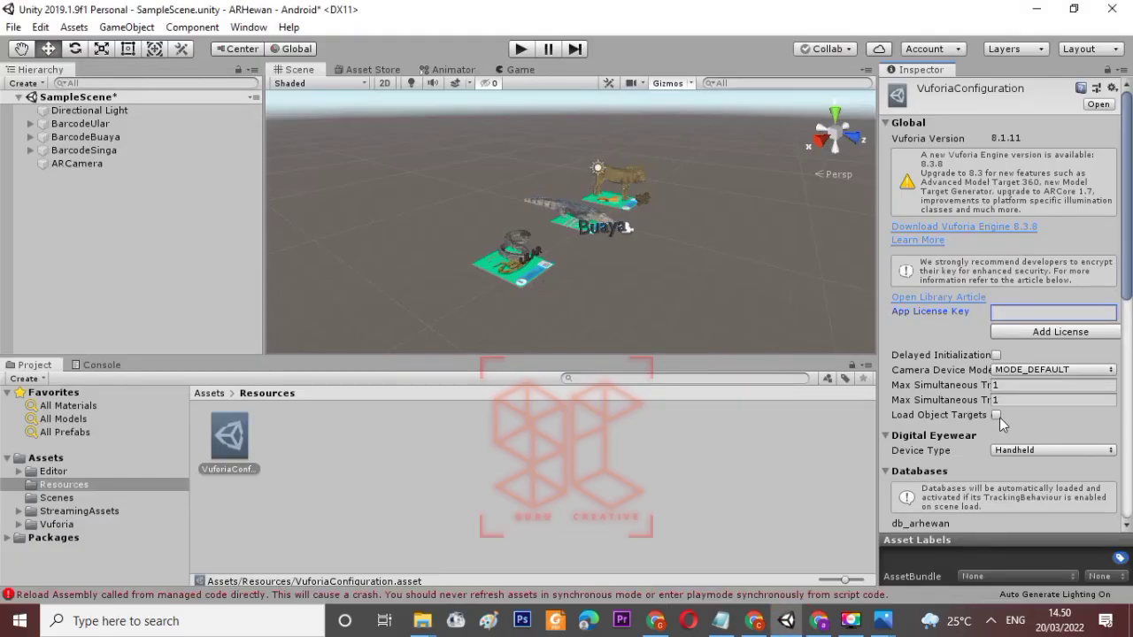
pyautogui.rightClick(1014, 312)
pyautogui.click(1047, 357)
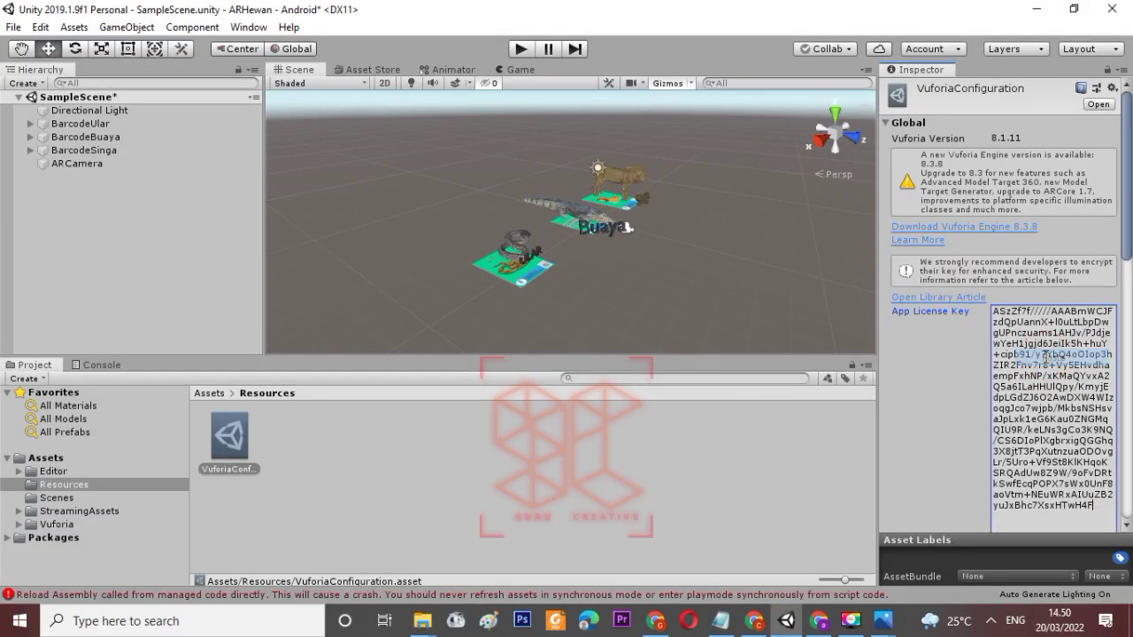
# Step: Examine the children of BarcodeUlar, BarcodeBuaya and BarcodeSinga to check the animal model nested under each image target
pyautogui.click(728, 276)
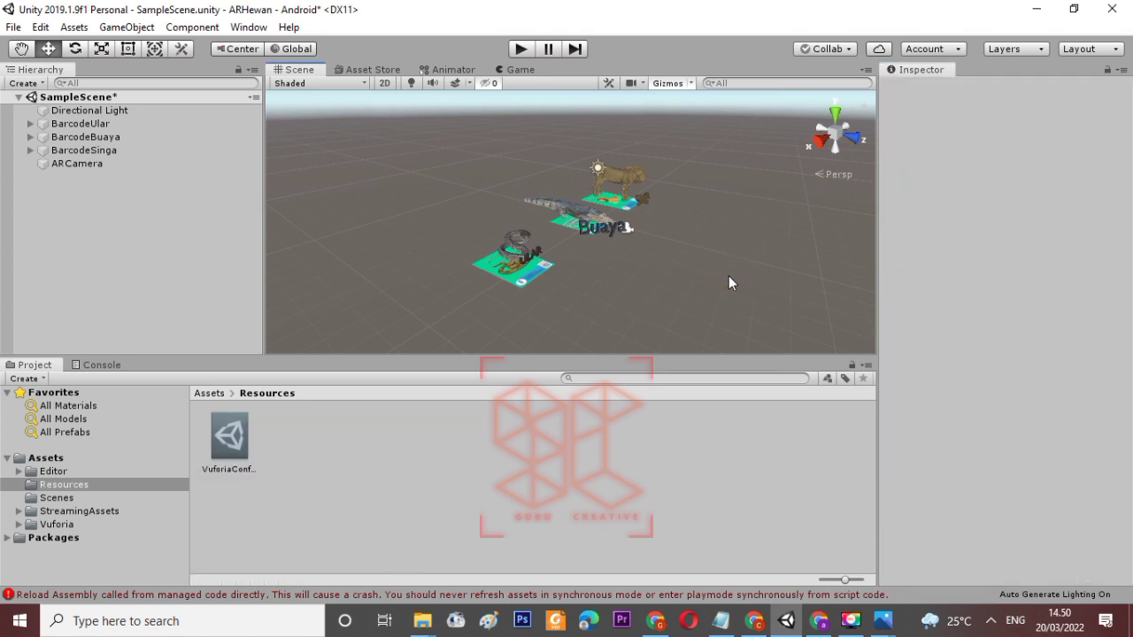
pyautogui.click(30, 123)
pyautogui.click(30, 150)
pyautogui.click(30, 123)
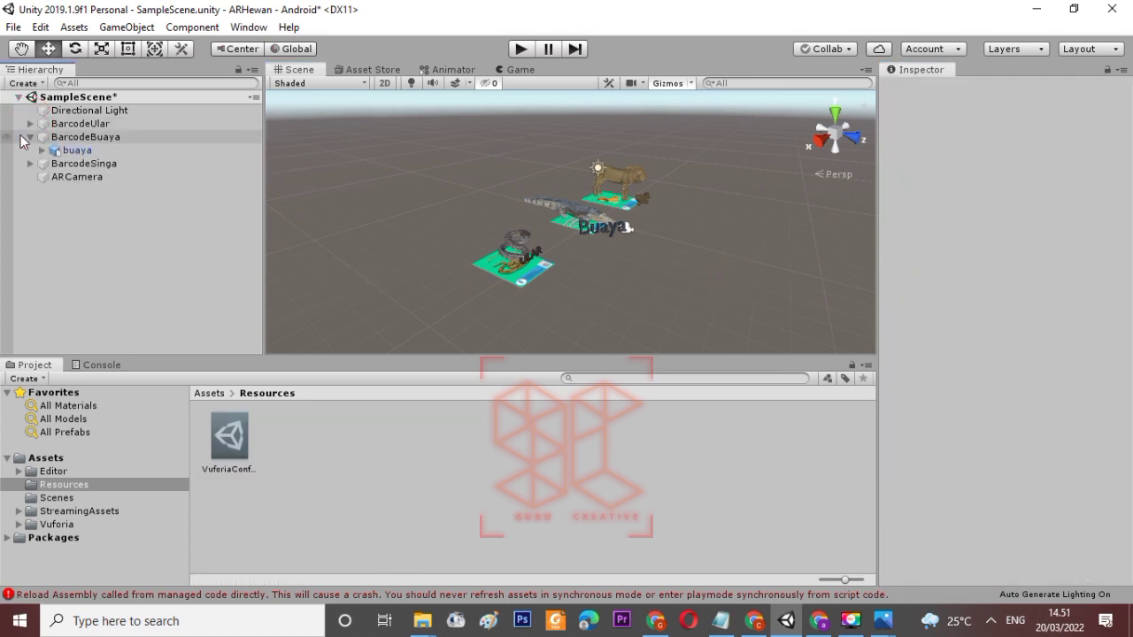
pyautogui.click(23, 137)
pyautogui.click(30, 137)
pyautogui.click(26, 150)
pyautogui.click(30, 150)
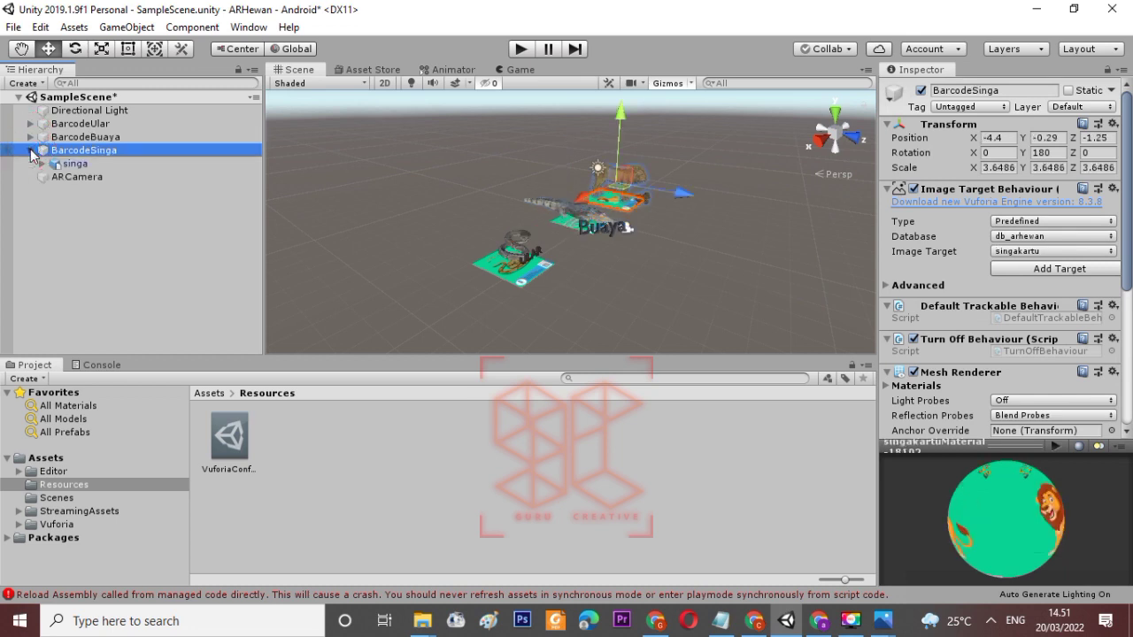
# Step: Run the scene in Play mode to test card tracking through the webcam, and stop it when finished
pyautogui.click(518, 52)
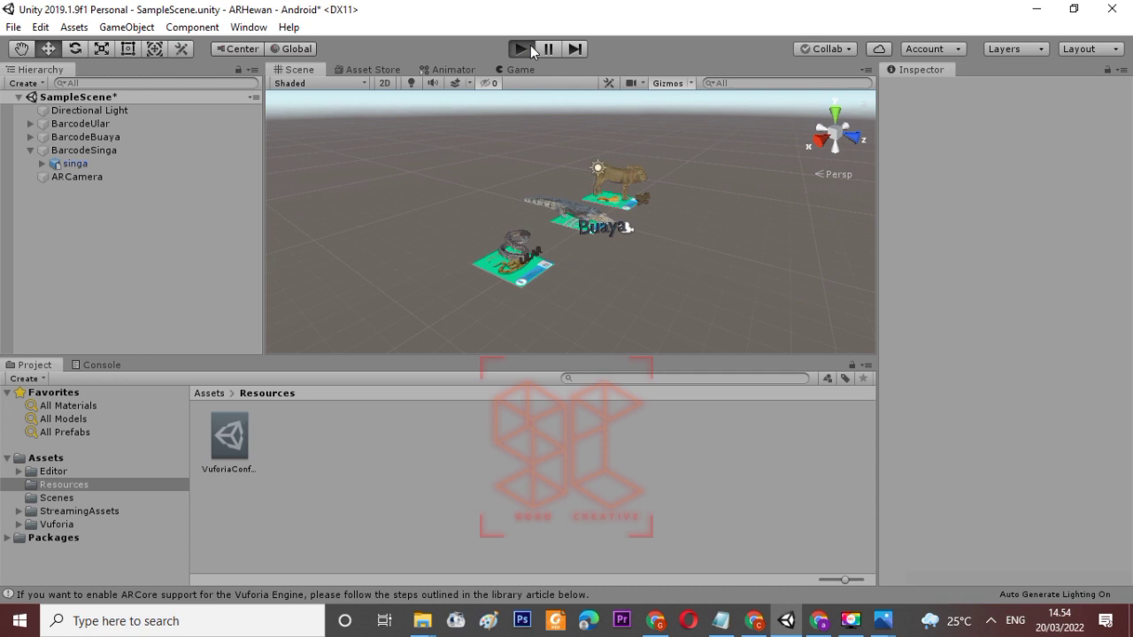
pyautogui.click(530, 49)
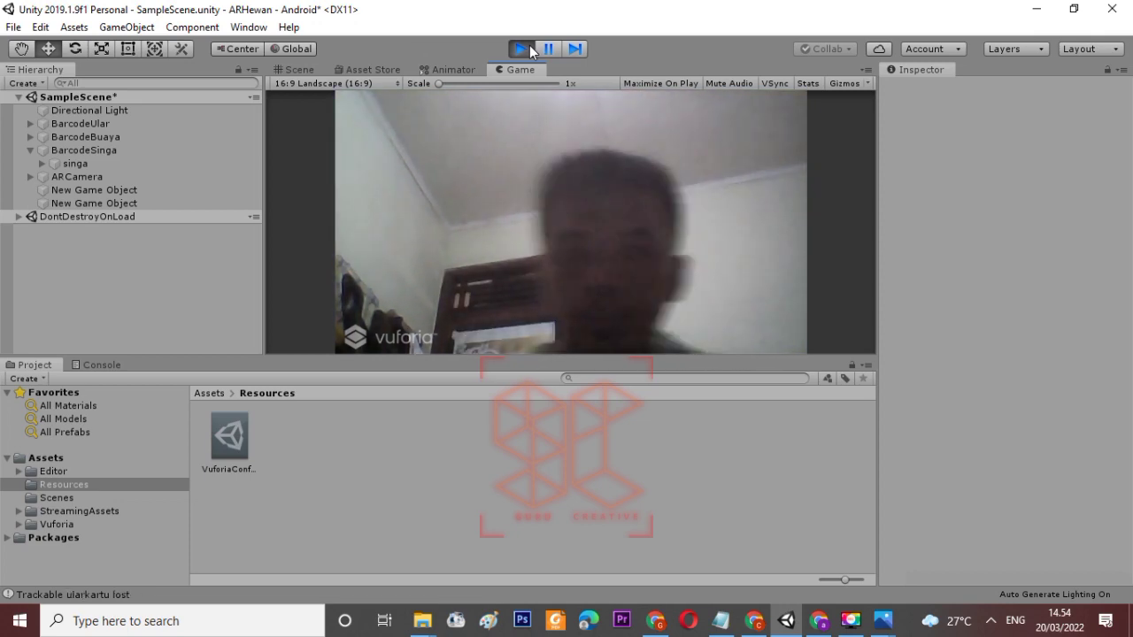
pyautogui.click(531, 49)
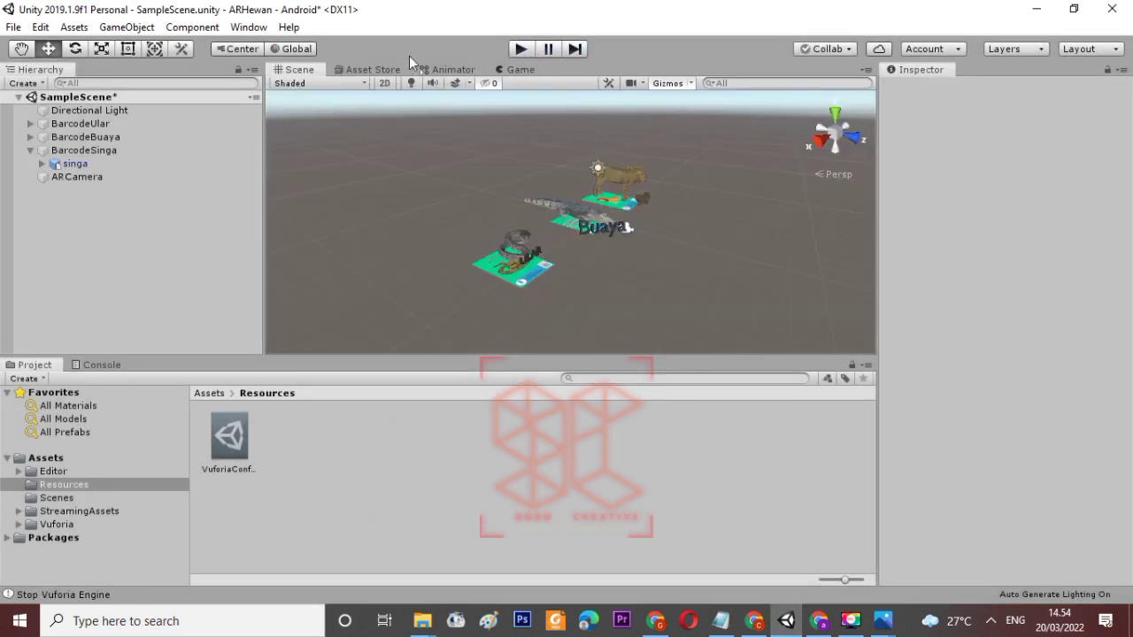
# Step: Open the project's Build Settings and reposition the window over the editor
pyautogui.click(13, 27)
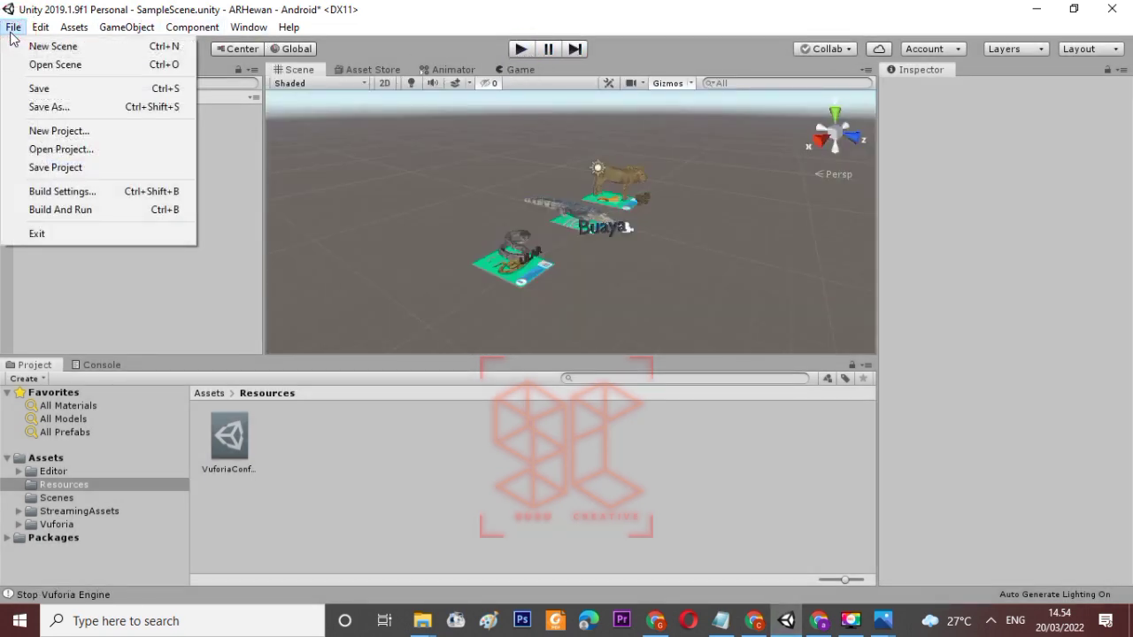
pyautogui.click(50, 192)
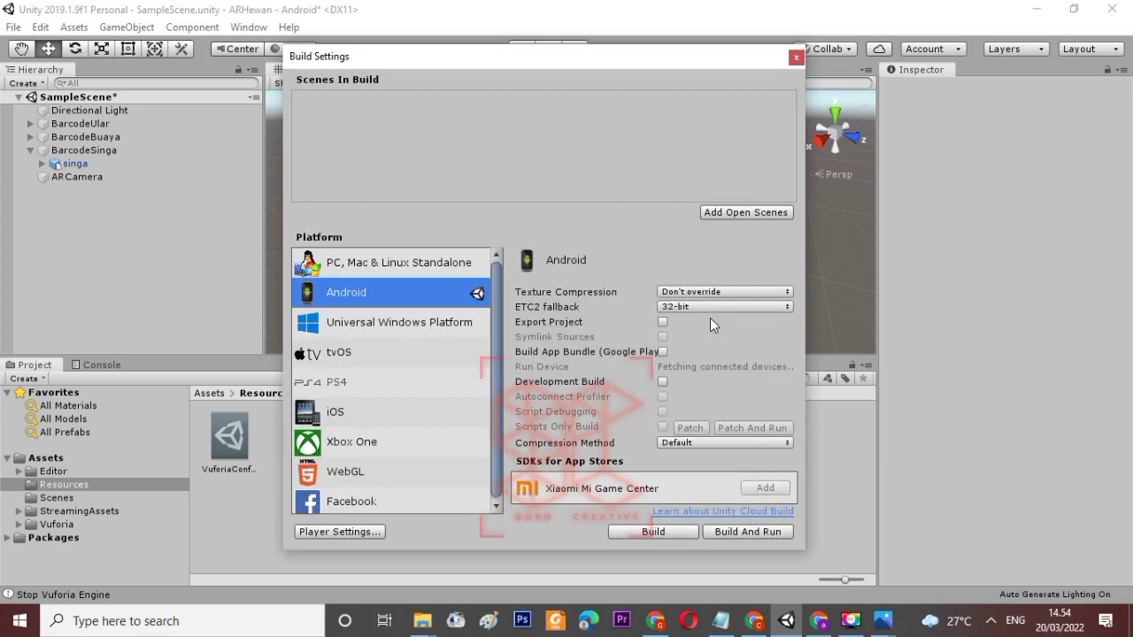
pyautogui.moveTo(591, 65); pyautogui.dragTo(644, 54)
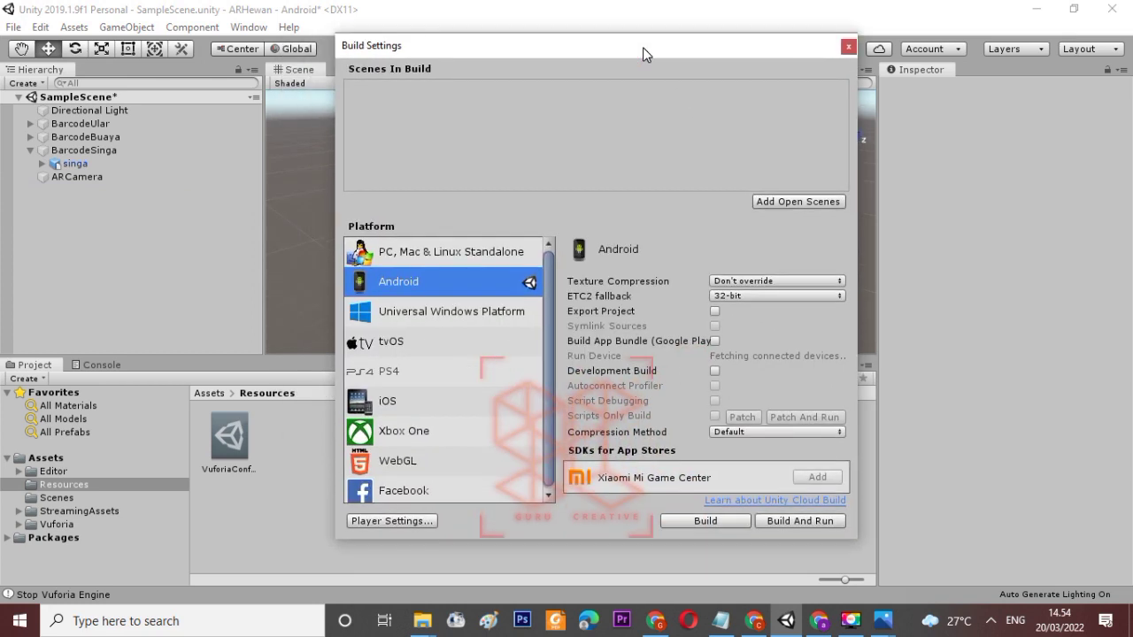